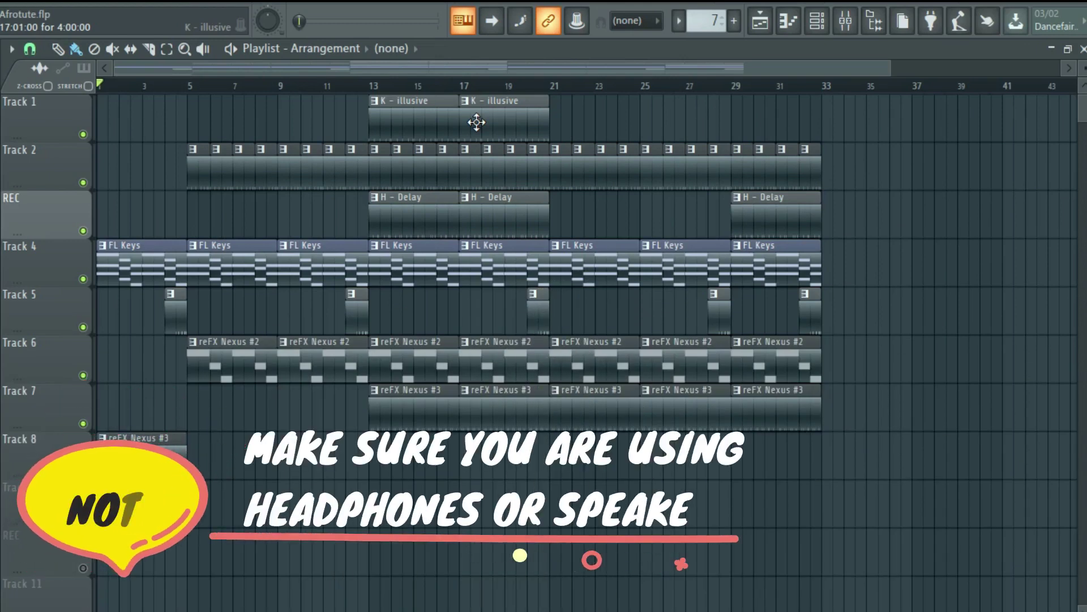
- Play part of the arrangement and select bars 13 to 21 on the playlist timeline
key(space)
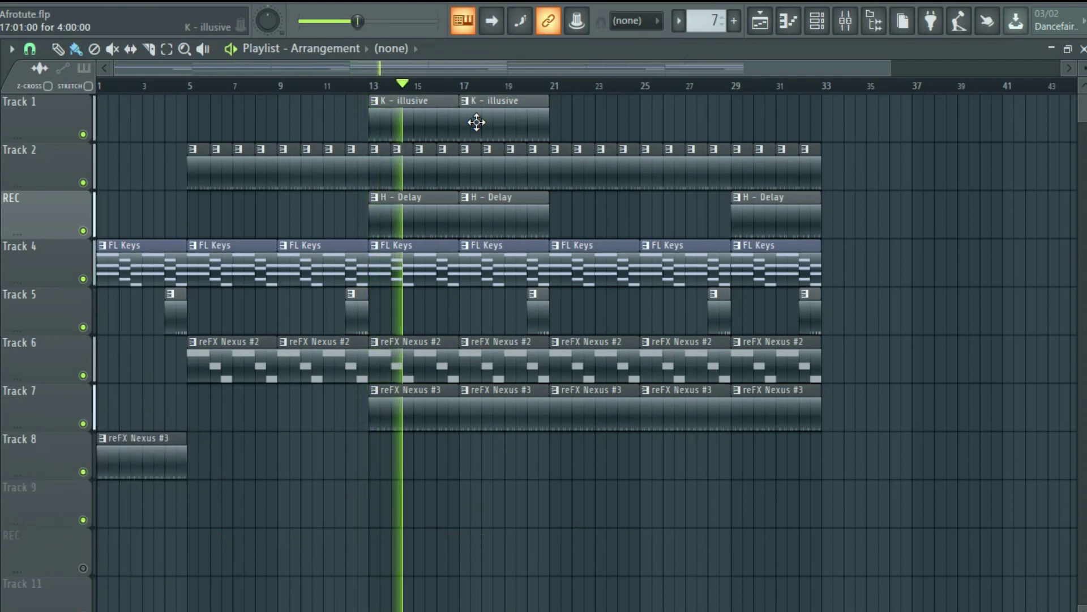
key(space)
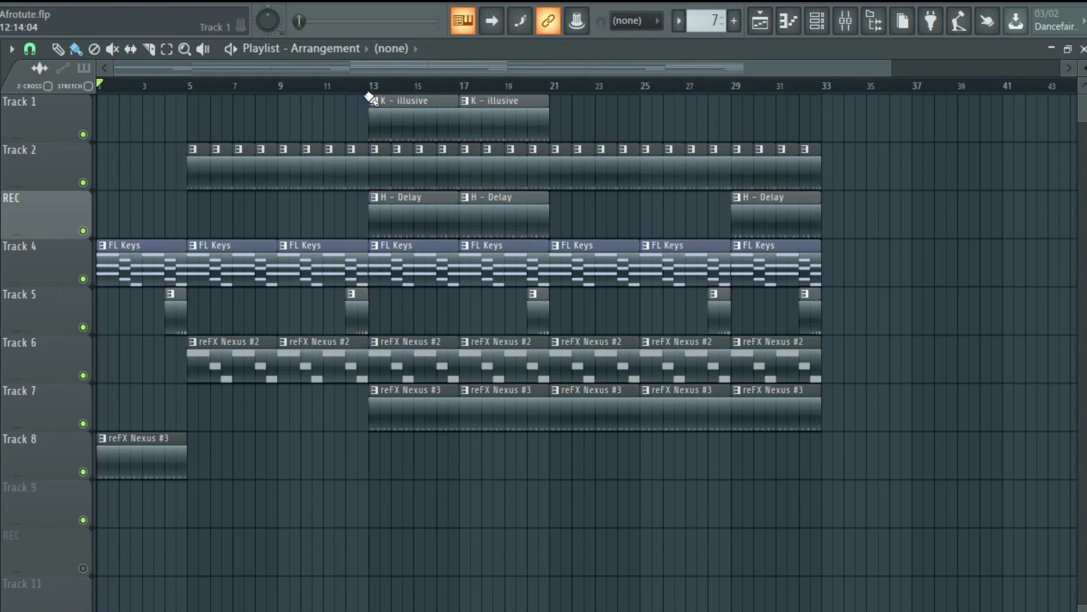
drag(371, 88, 488, 121)
- Show the channel rack, make it narrower and move it over the middle of the playlist
key(F6)
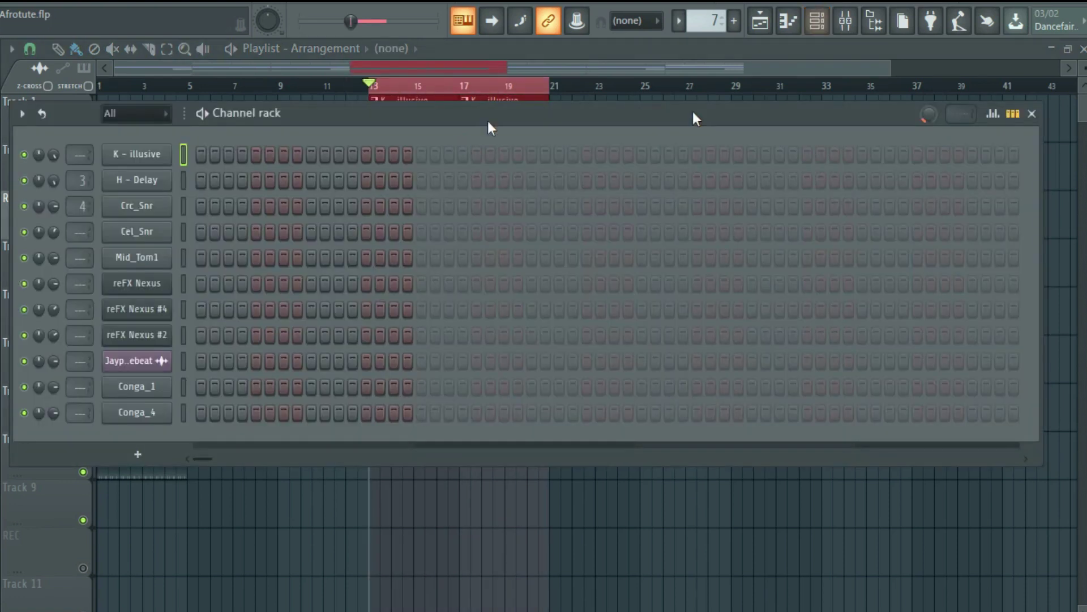
drag(1044, 221, 692, 224)
drag(411, 110, 593, 145)
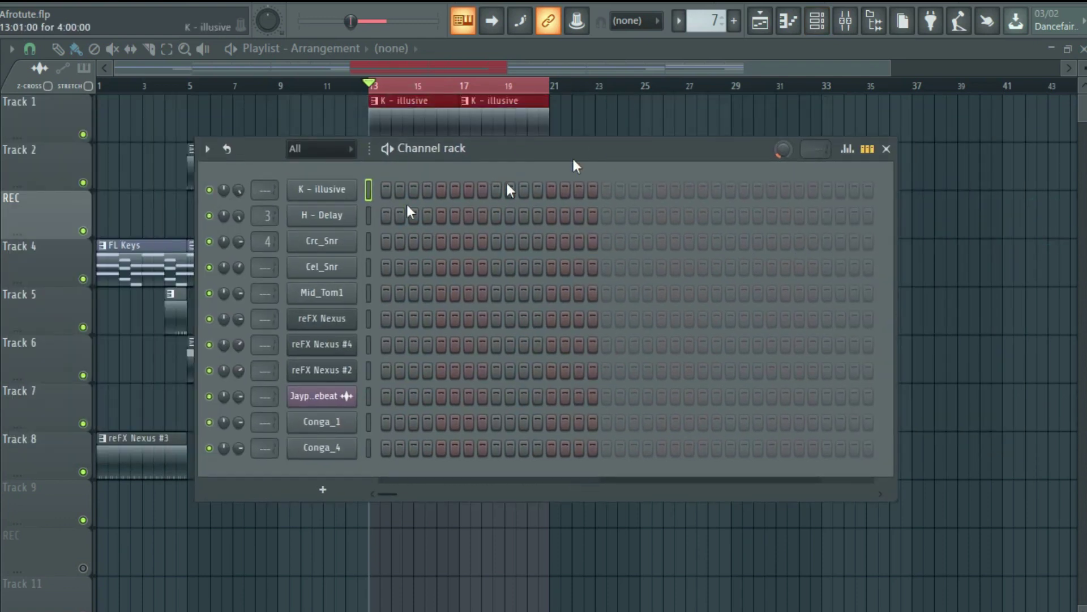
- Route all channels to consecutive mixer tracks starting from Insert 1, and play the section to check their signals
key(ctrl+a)
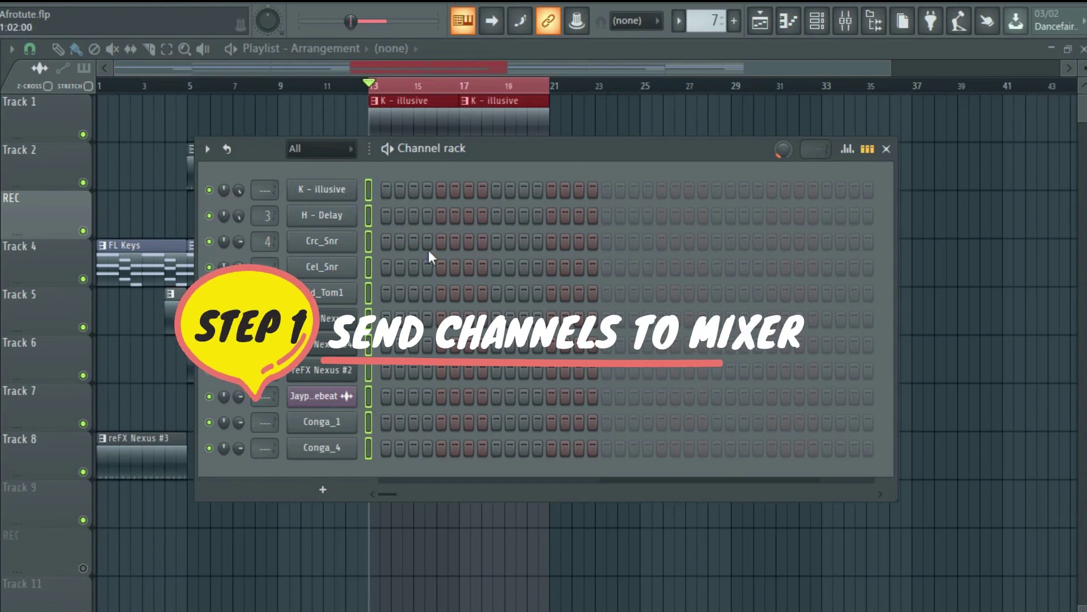
click(846, 21)
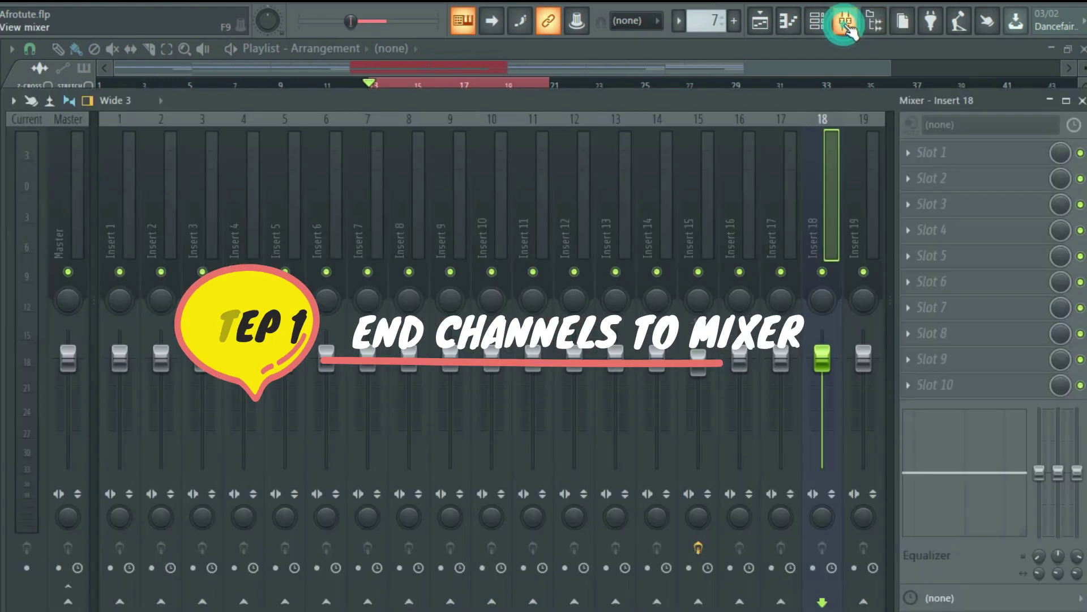
click(112, 242)
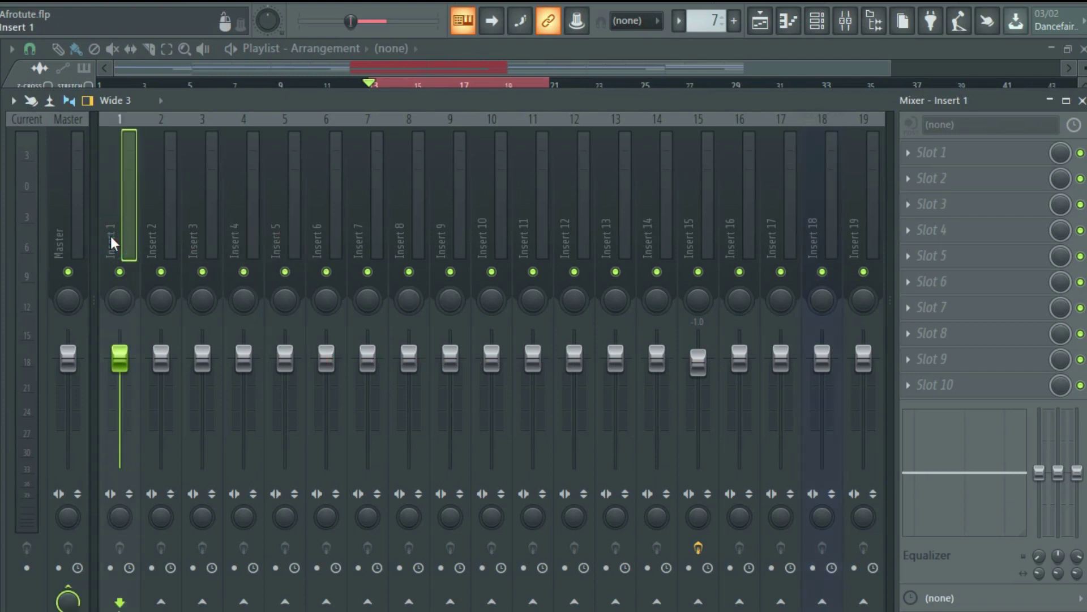
right_click(110, 237)
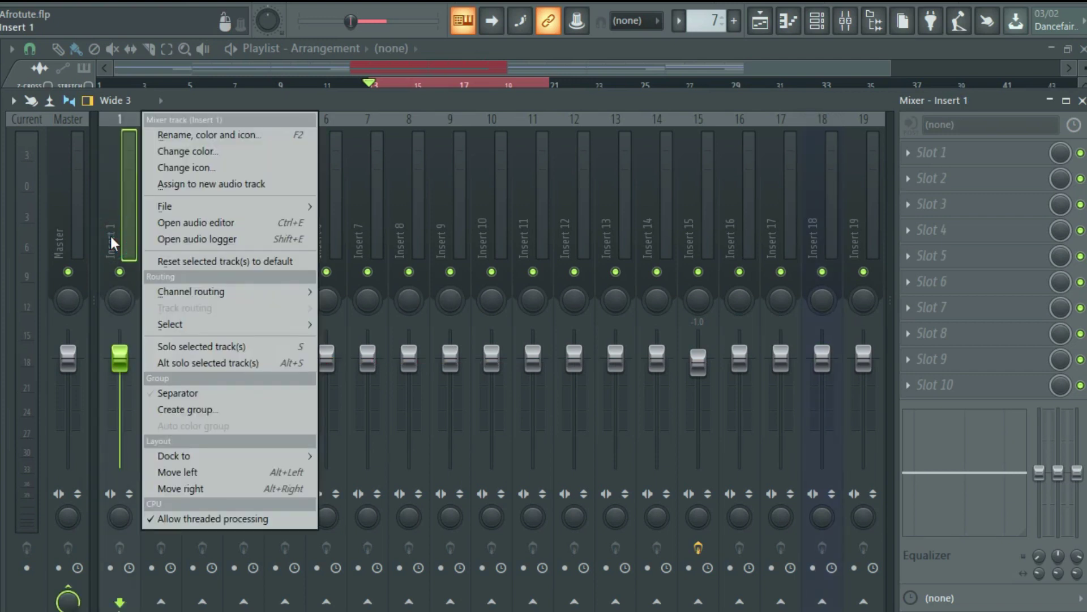
mouse_move(235, 288)
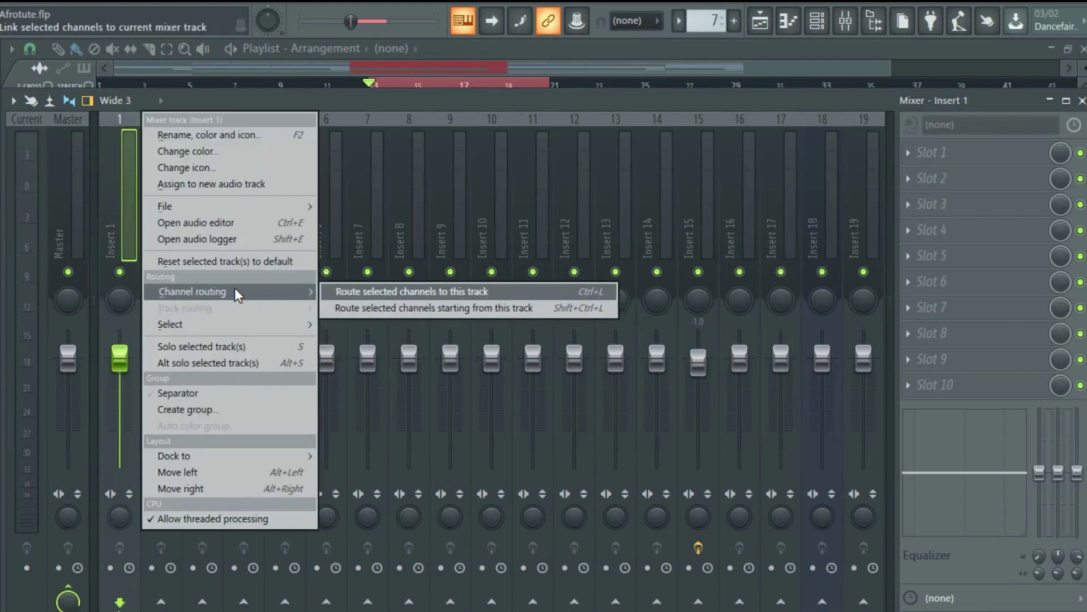
click(378, 309)
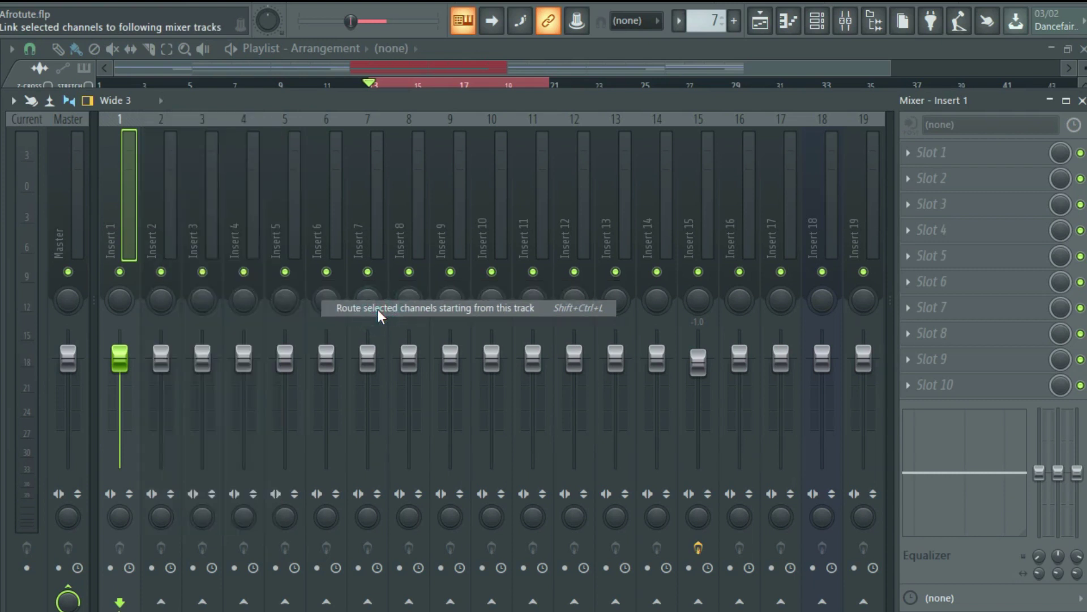
key(space)
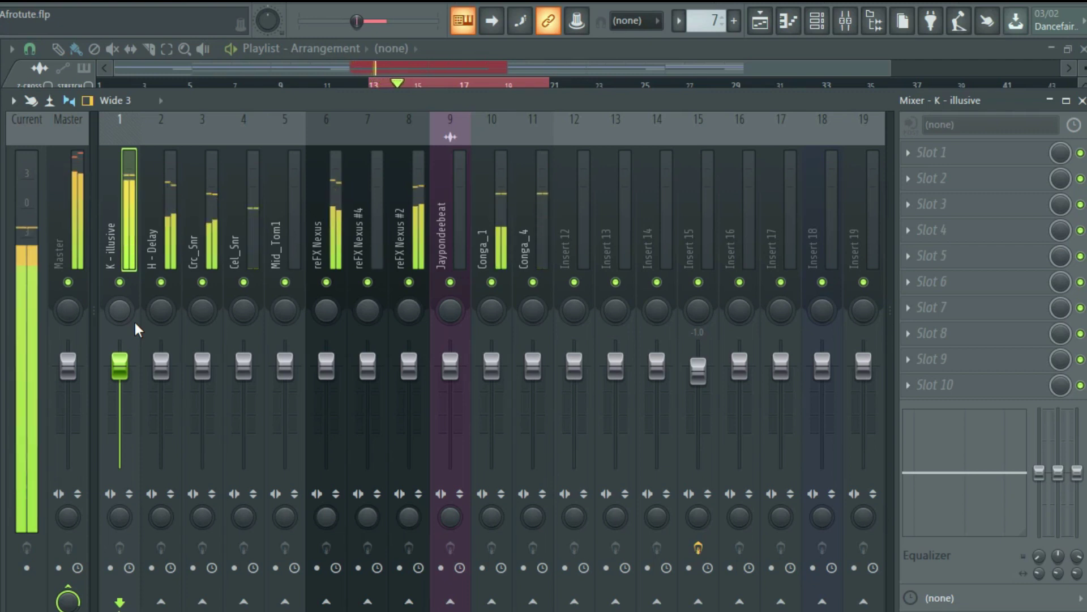
key(space)
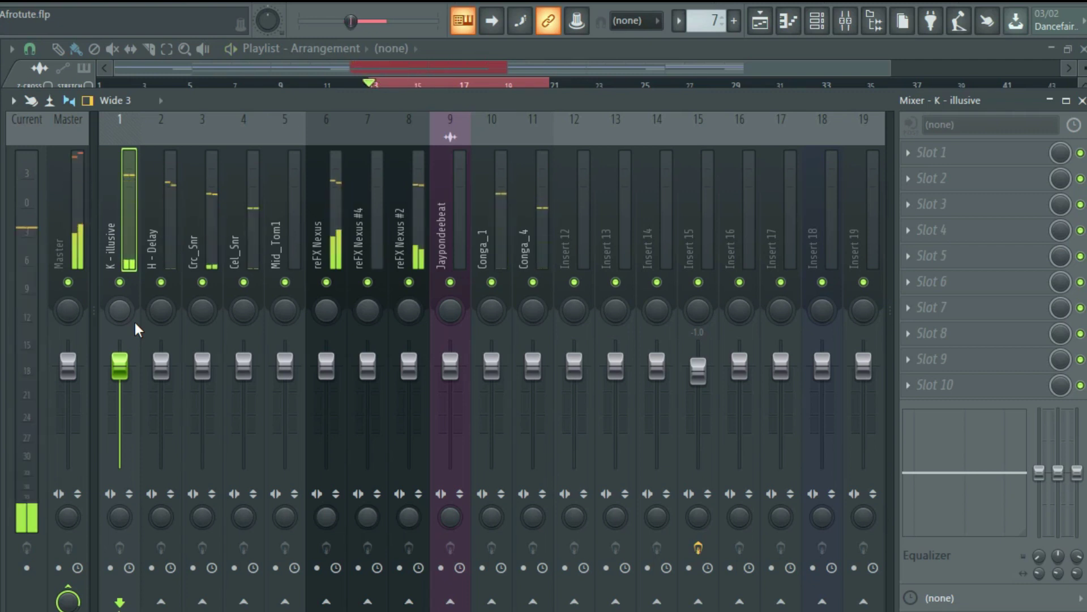
- Load Wave Candy into slot 10 of the Master track, apply its Peak meter preset and close its settings
click(51, 206)
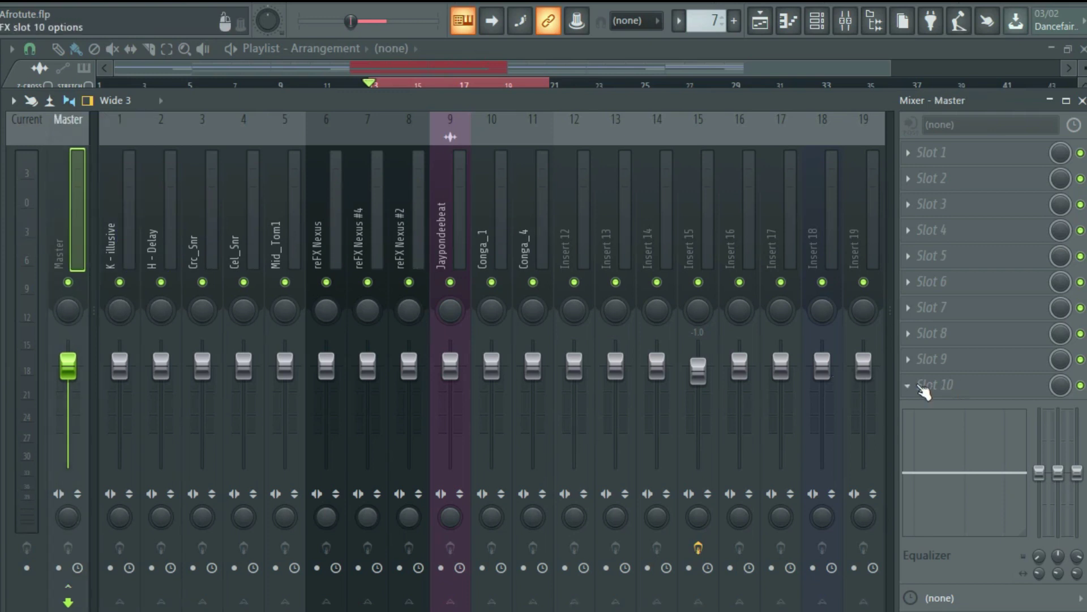
click(910, 385)
mouse_move(929, 236)
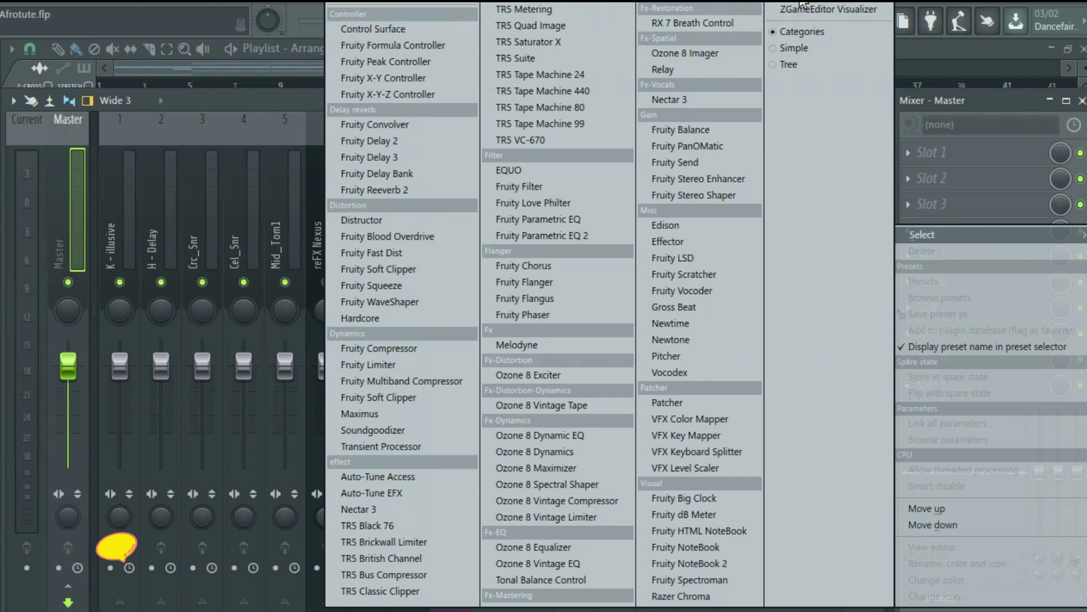
click(791, 4)
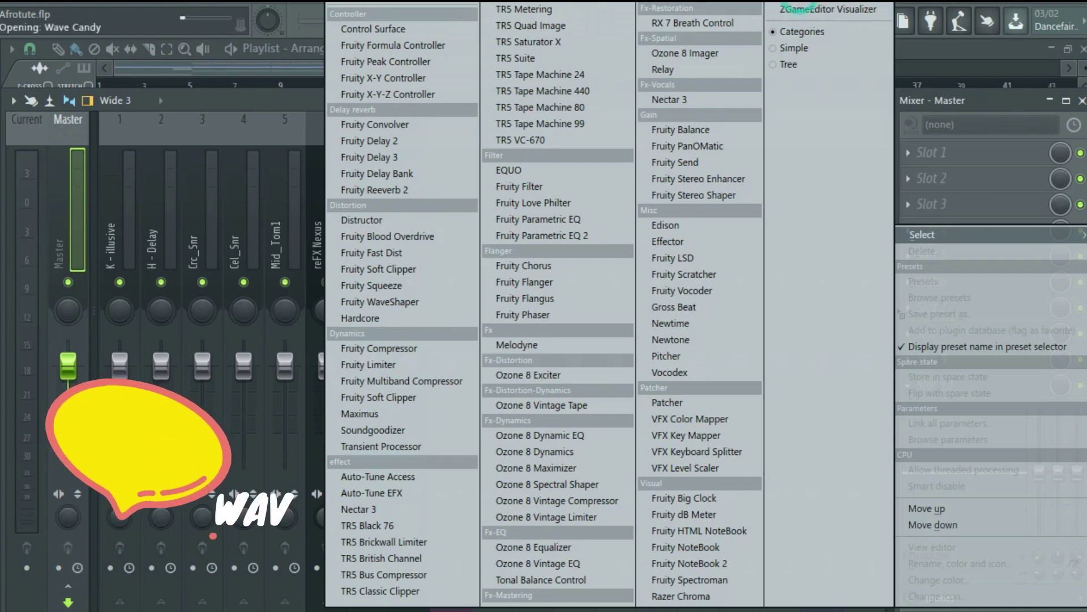
click(85, 196)
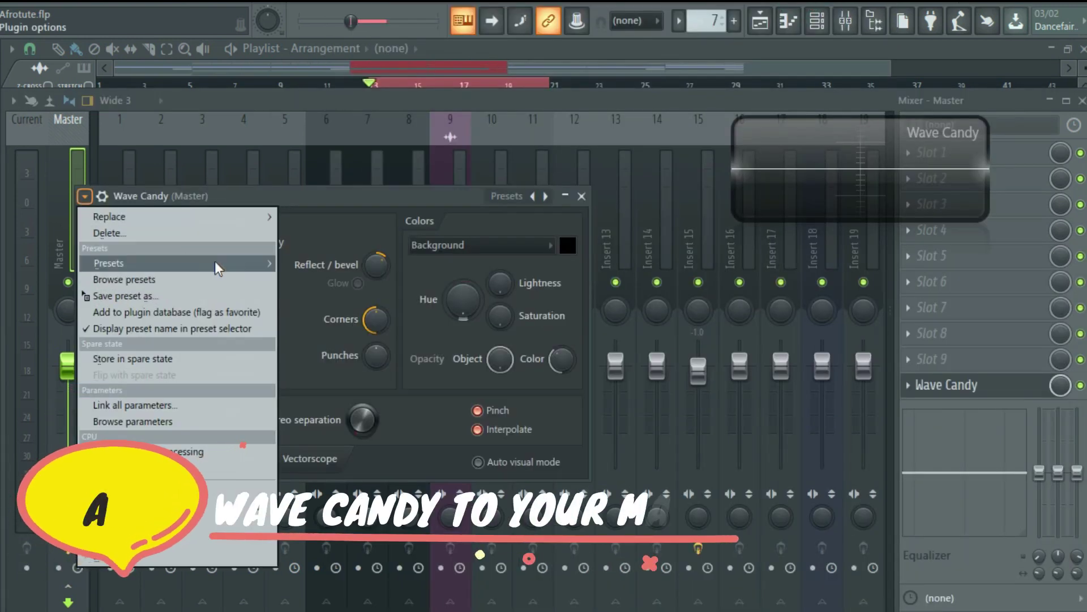
mouse_move(215, 261)
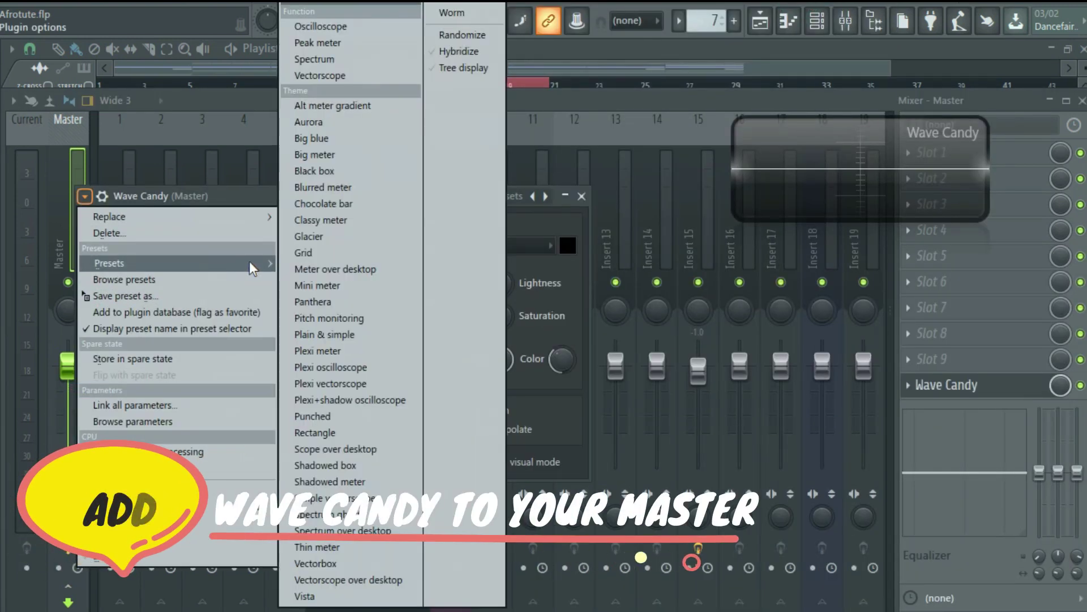
click(336, 46)
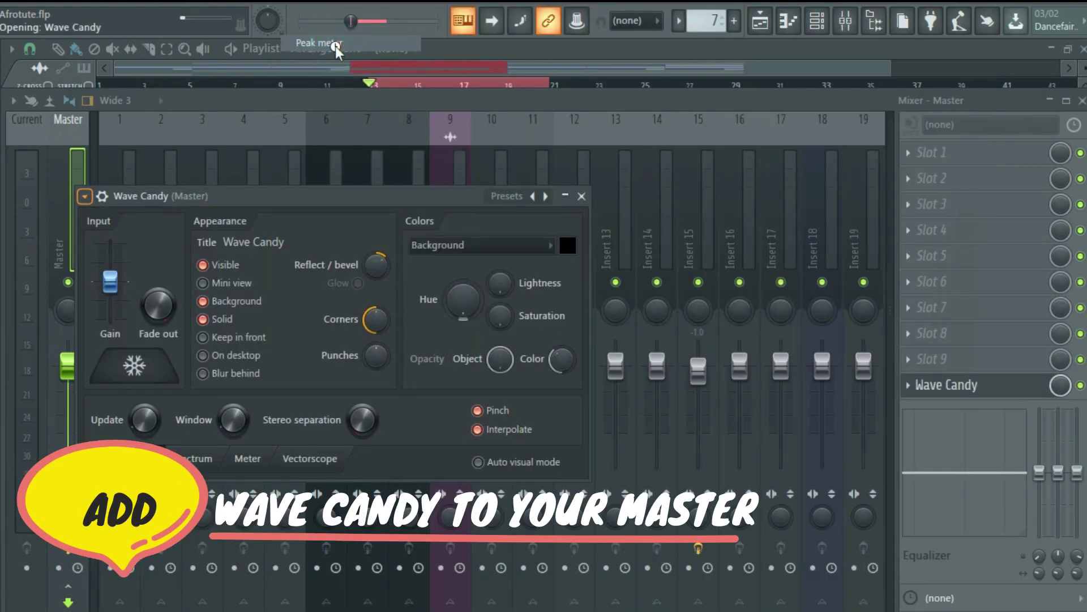
click(582, 196)
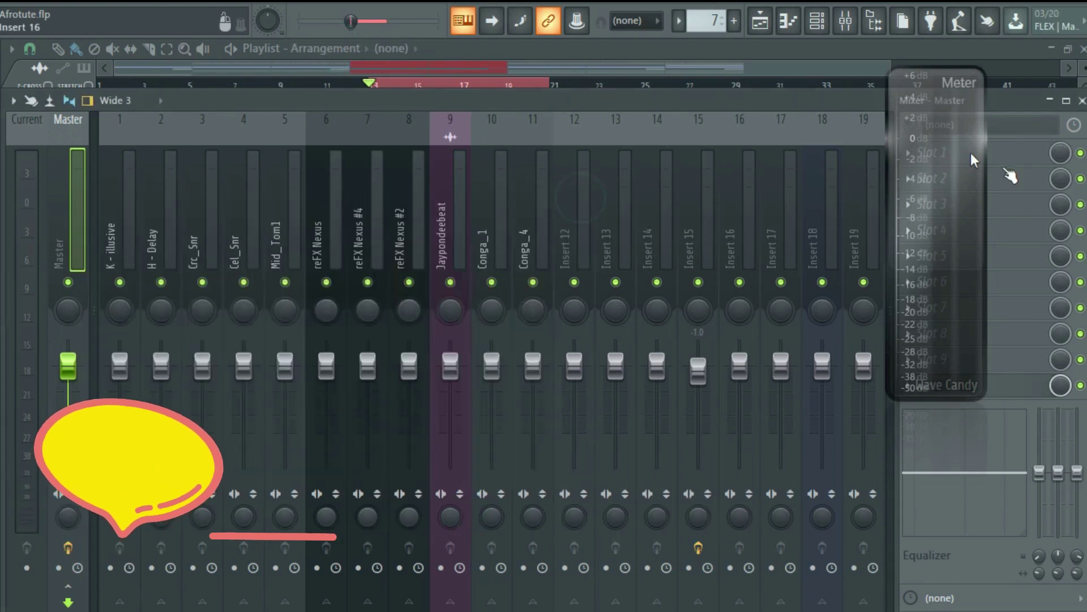
- Move the floating peak meter over the mixer's effect slots and stretch it taller
drag(942, 145, 1015, 346)
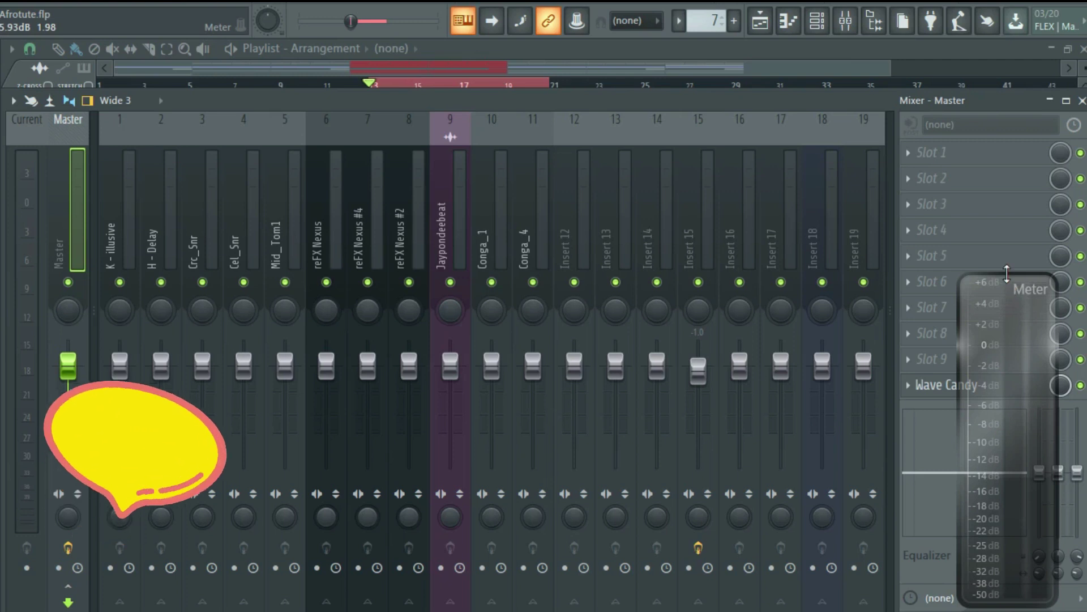
drag(1000, 276, 1001, 159)
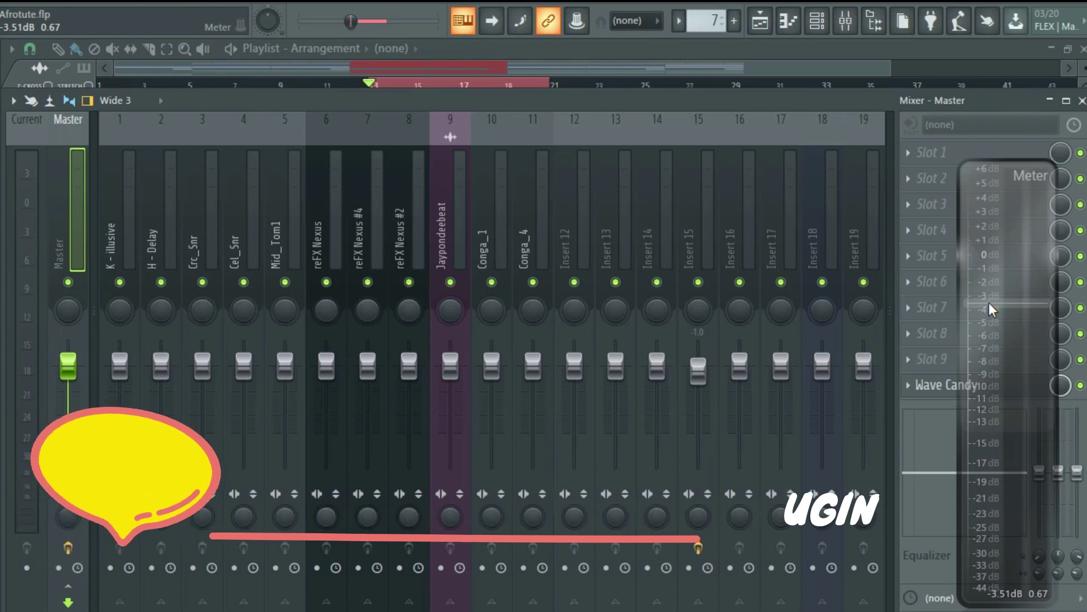
key(space)
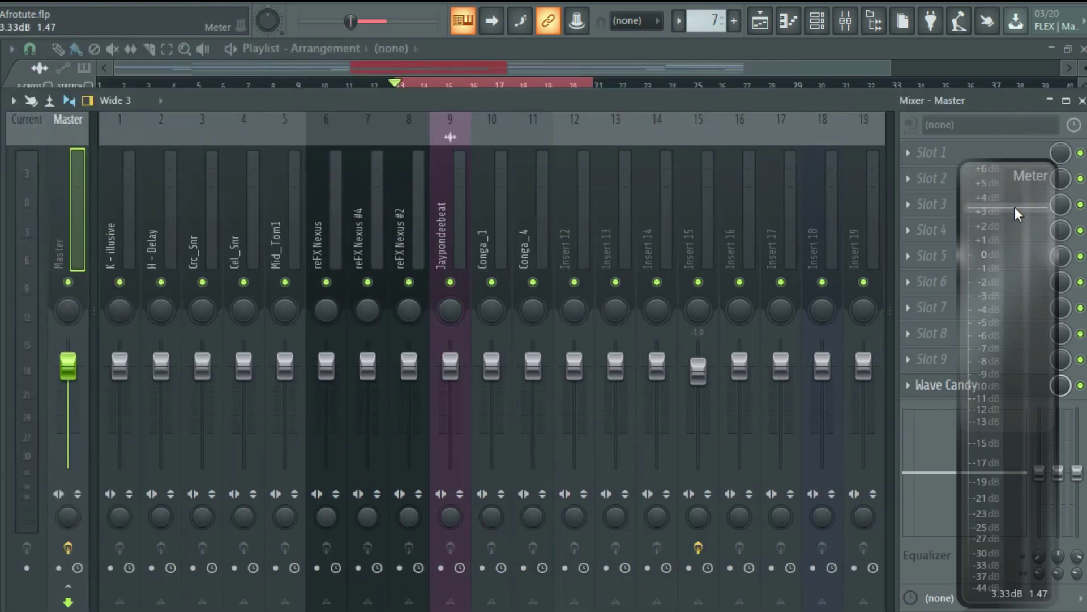
key(Right)
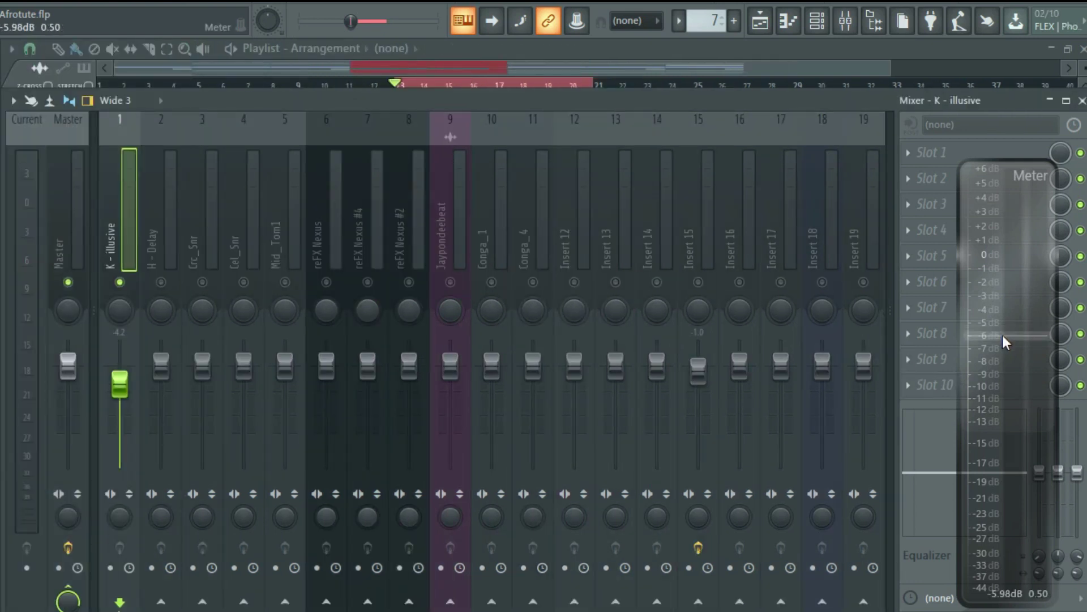
key(Left)
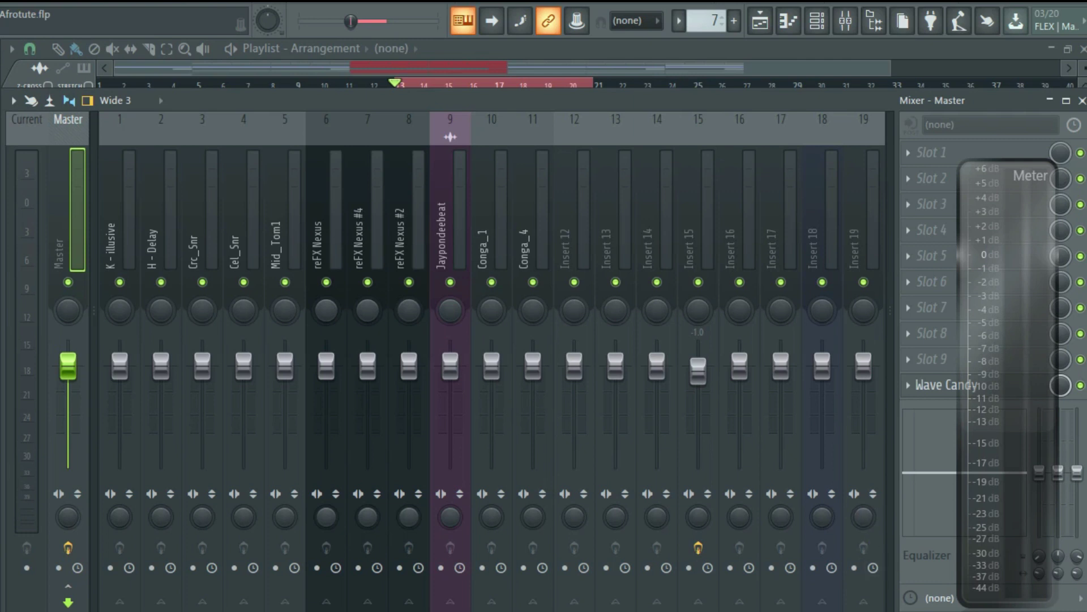
- Check the output volume of the system speakers
click(997, 611)
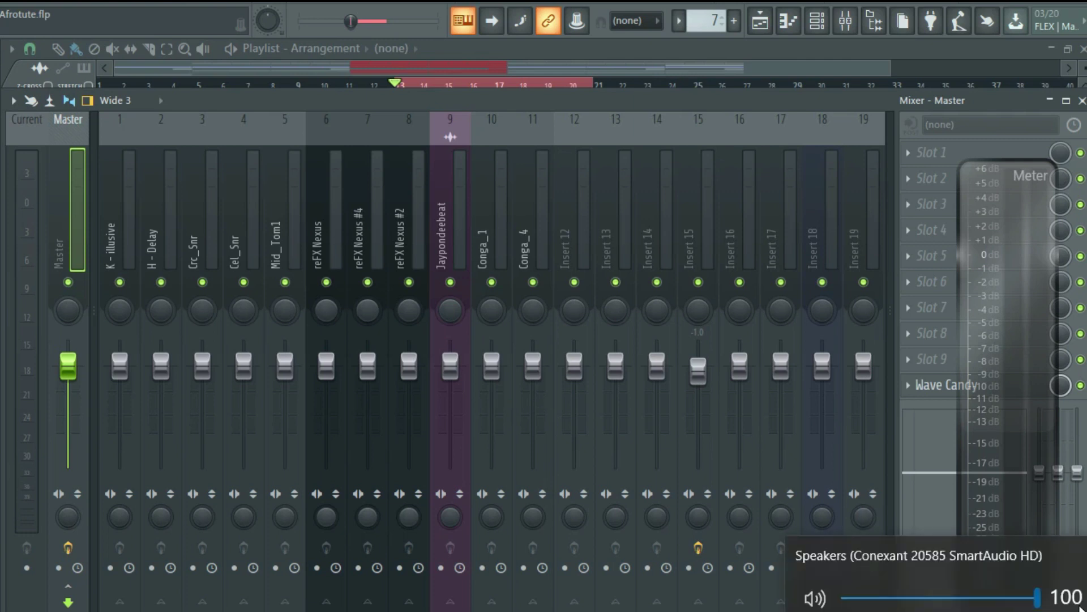
key(Escape)
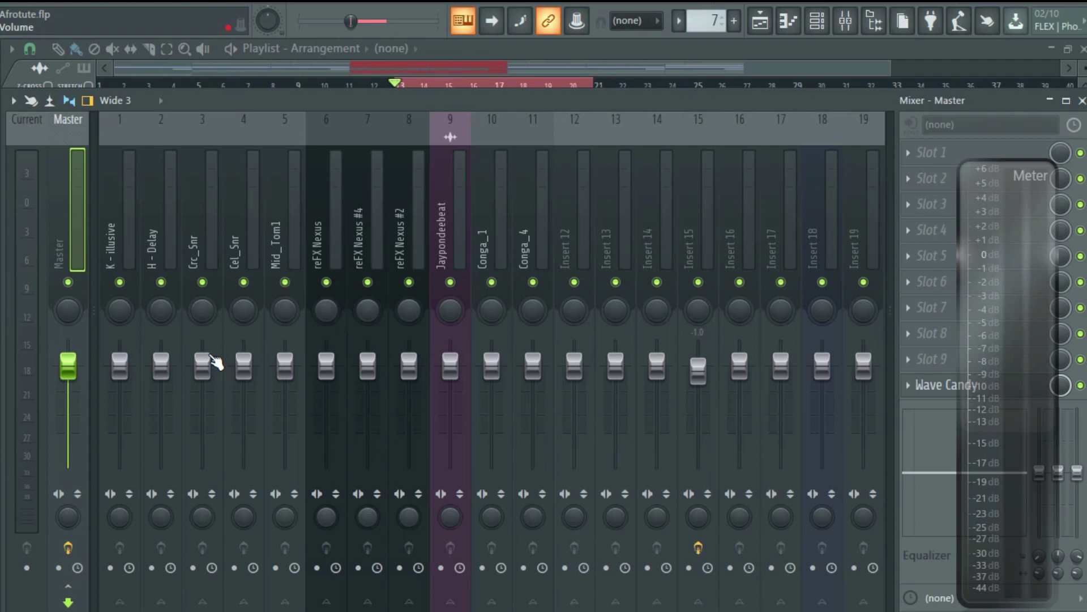
- Solo the K - illusive mixer track and play the selected section to check its peak level
right_click(120, 282)
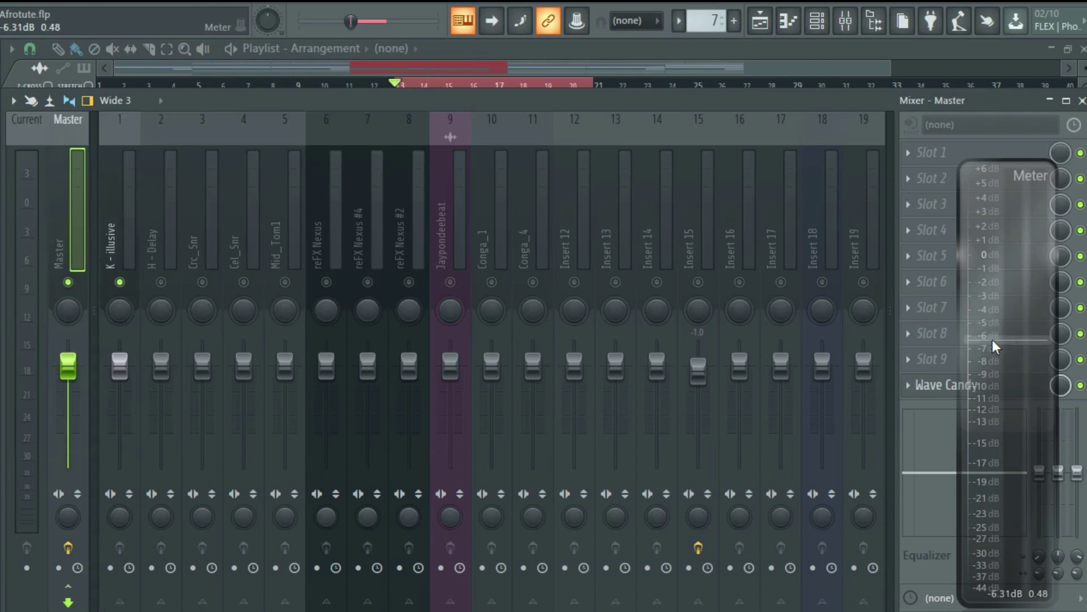
click(110, 257)
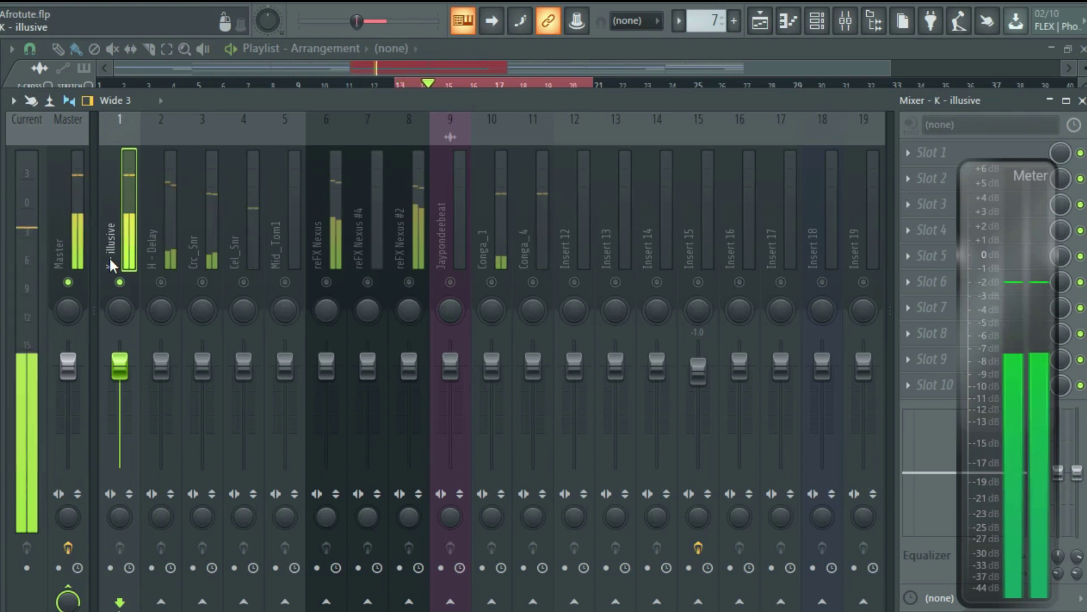
key(space)
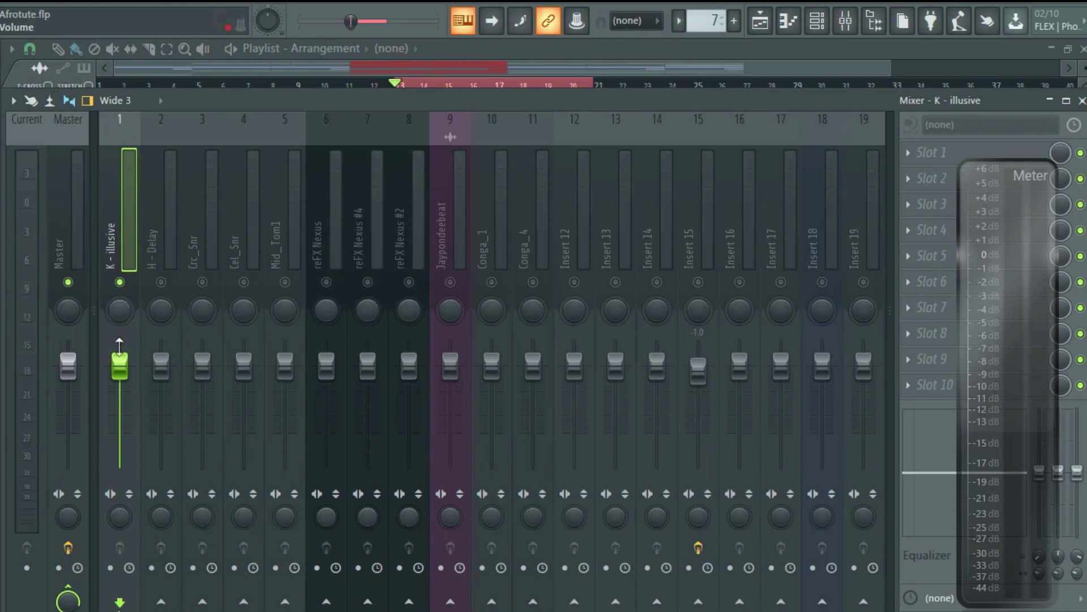
- Lower the K - illusive mixer fader to -4.2 dB and play the section to recheck its peak
drag(126, 374, 124, 386)
key(space)
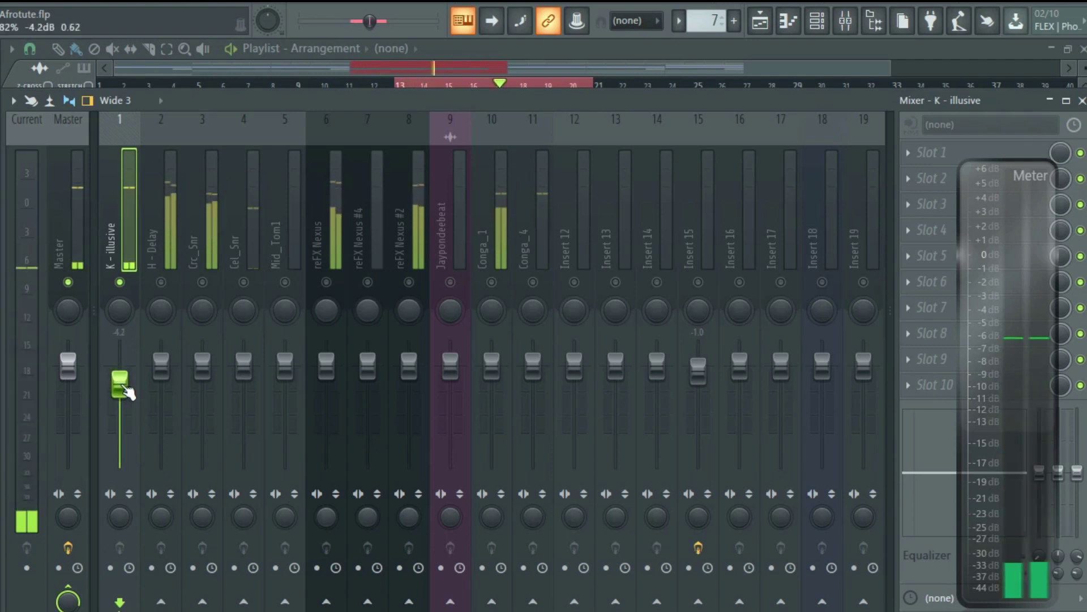
key(space)
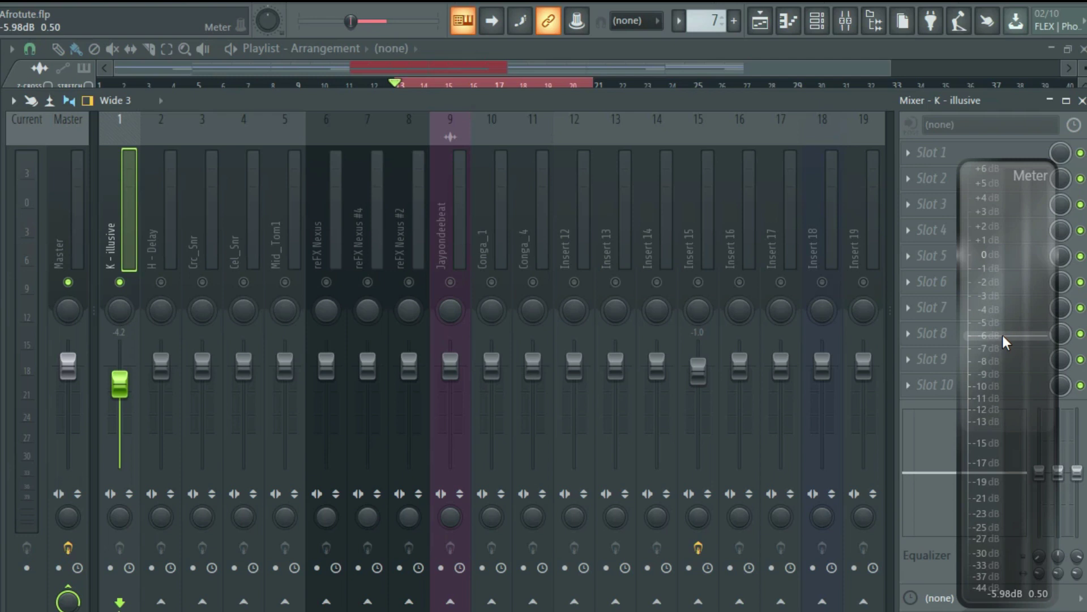
- Unmute Crc_Snr alongside K - illusive, play both together, and lower the Crc_Snr mixer fader to -7.4 dB
right_click(202, 282)
click(119, 282)
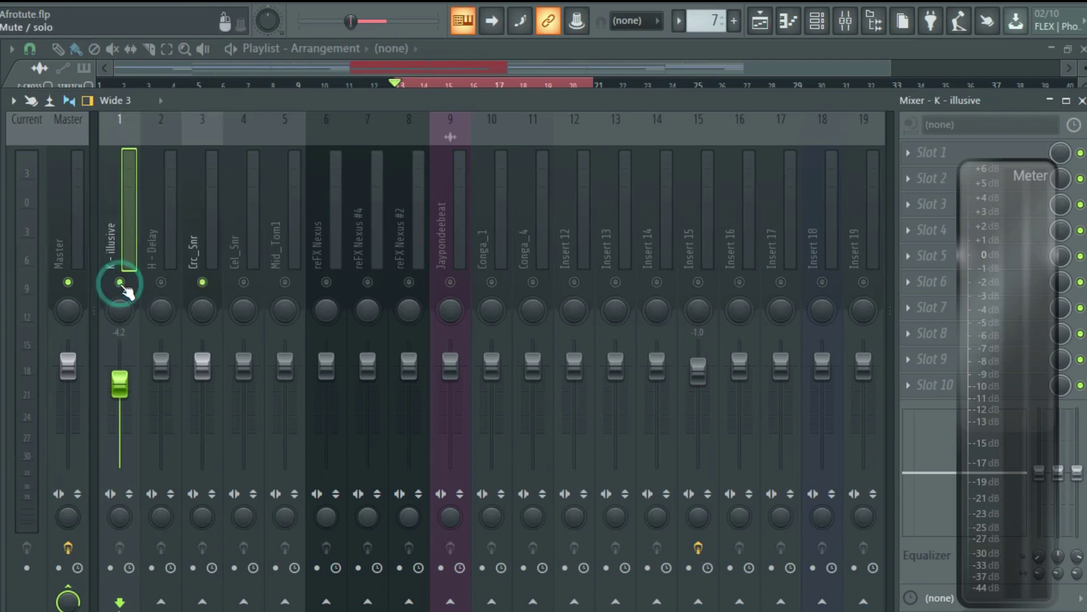
key(space)
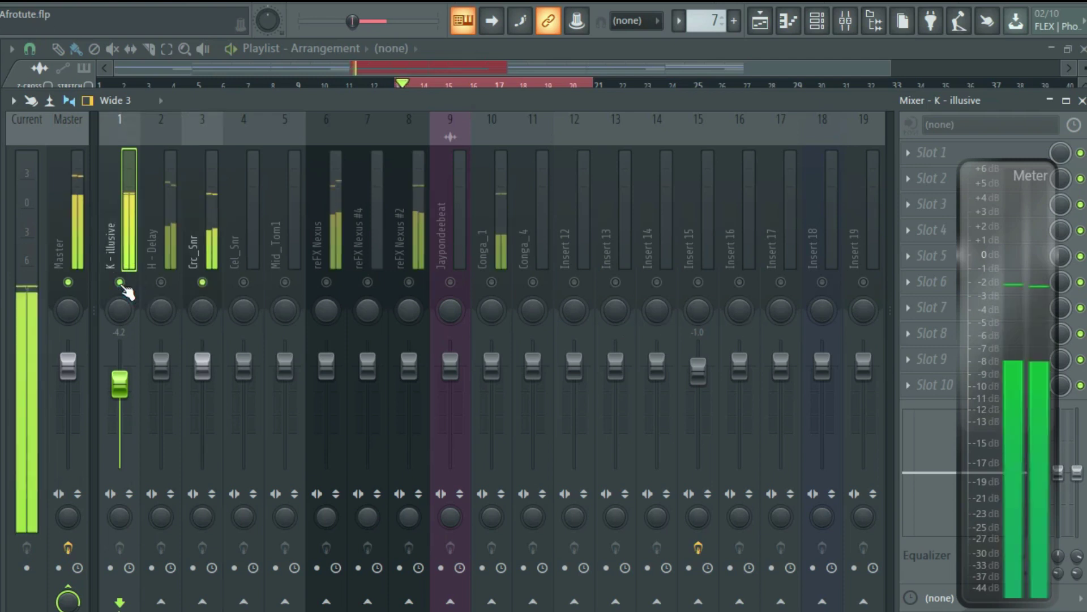
key(space)
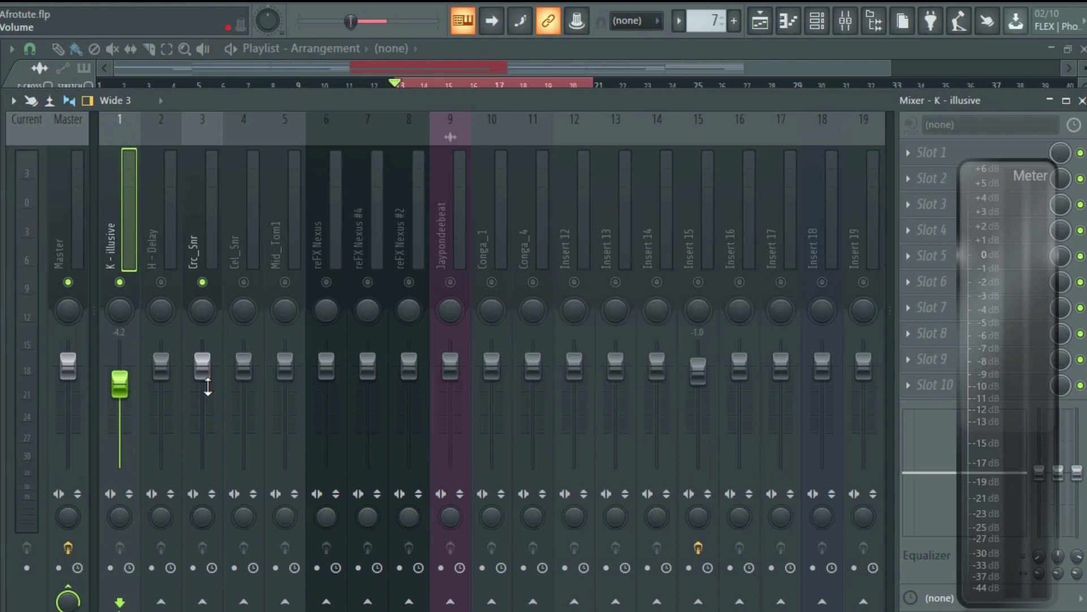
drag(208, 387, 202, 400)
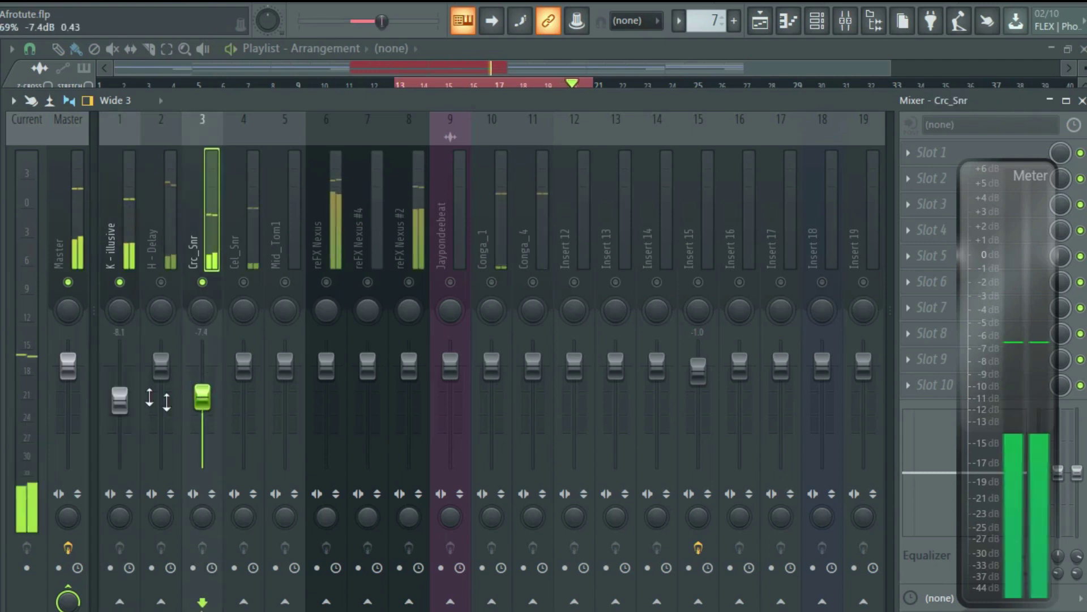
- Fine-tune the K - illusive mixer fader to -8.4 dB during playback, and stop playback
drag(122, 390, 123, 401)
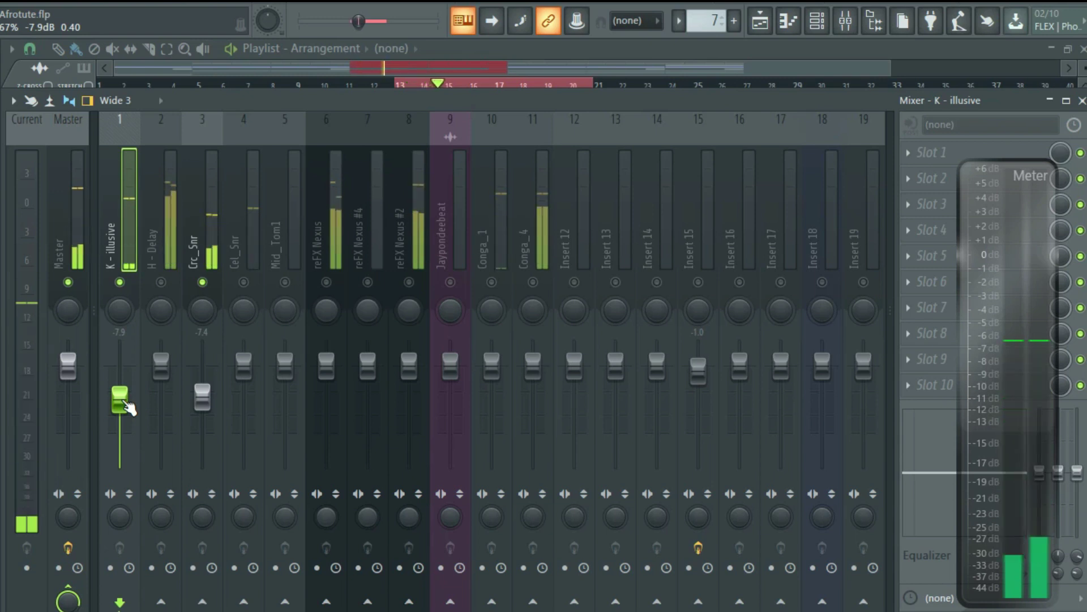
drag(126, 404, 122, 402)
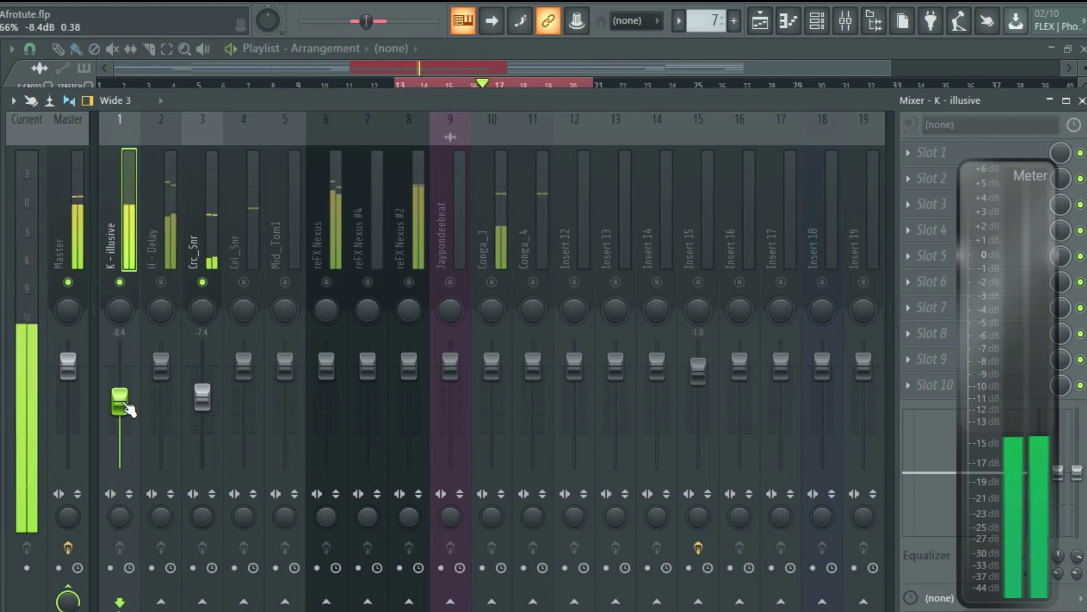
key(space)
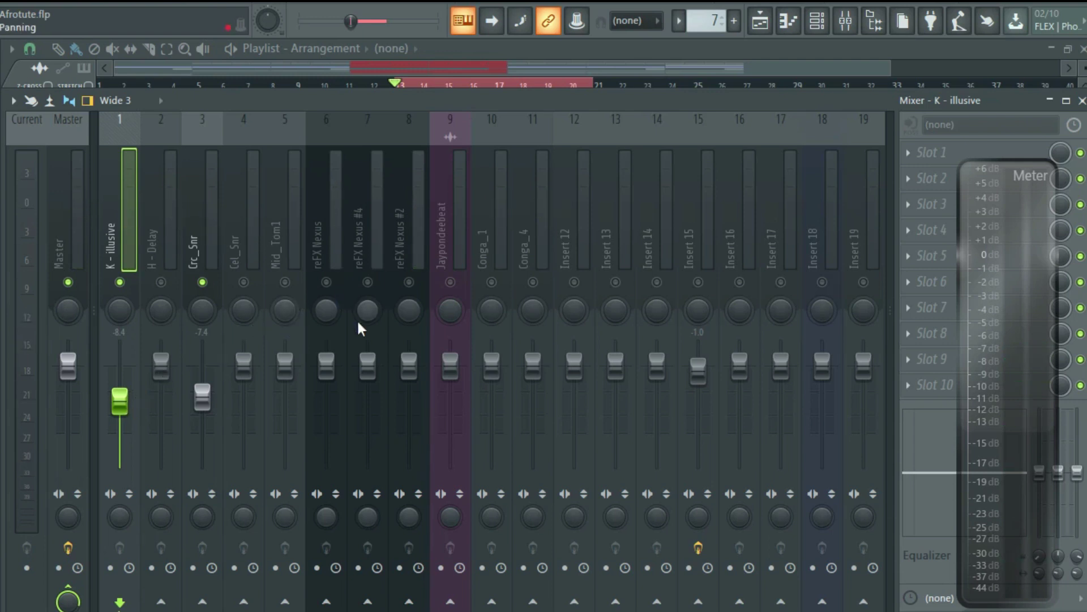
- Unmute Cel_Snr, compare the playing mix with and without it, and lower its mixer fader to -3.0 dB
click(249, 286)
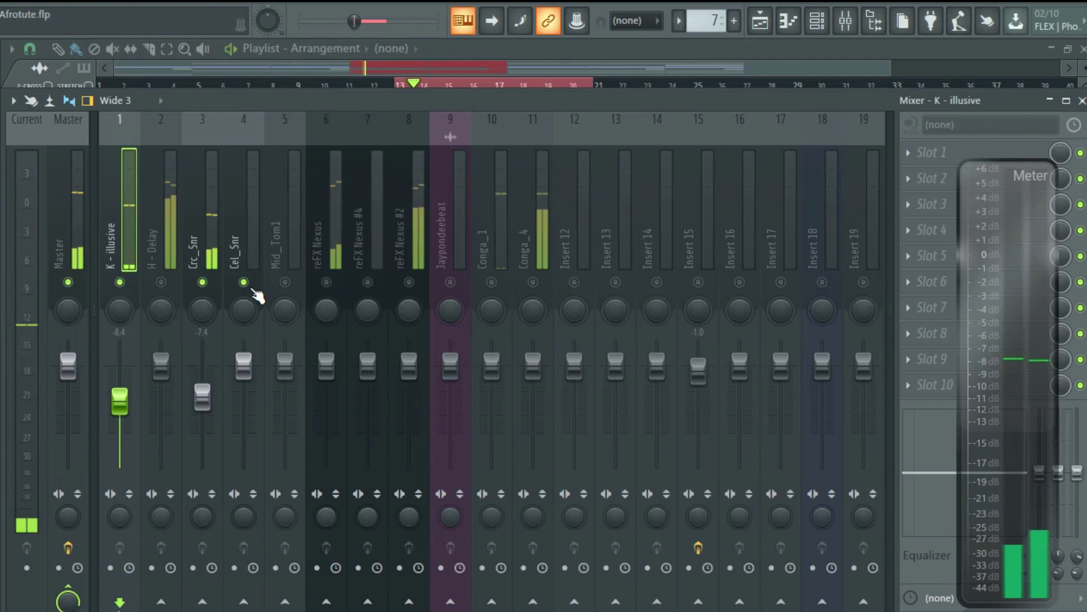
click(245, 283)
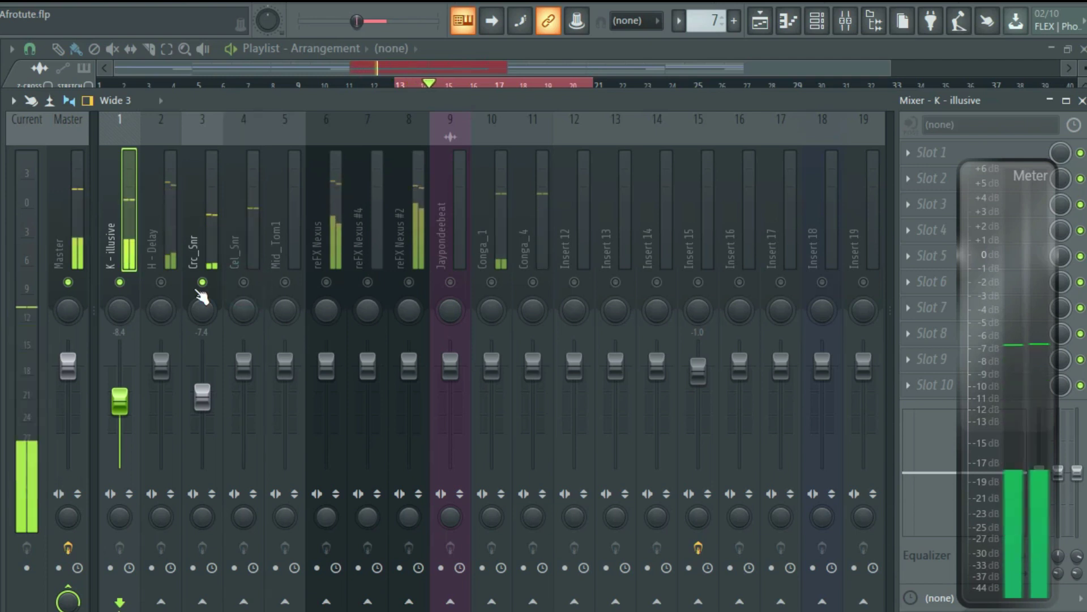
click(244, 282)
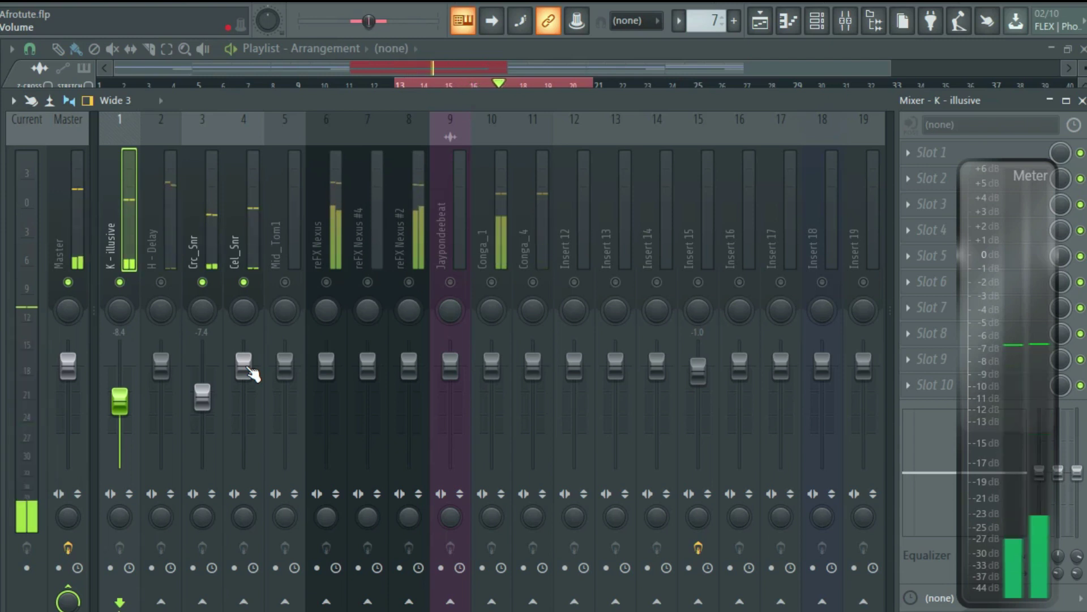
drag(243, 367, 244, 378)
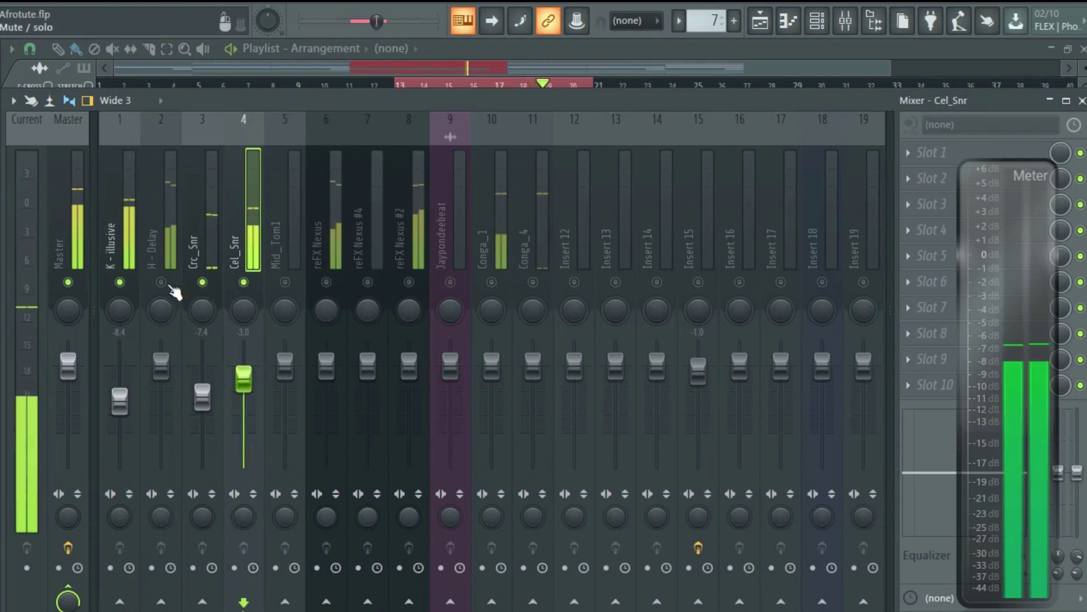
- Unmute the H - Delay mixer track and lower its fader to -8.7 dB while the section plays
click(161, 281)
click(163, 364)
drag(163, 363, 169, 402)
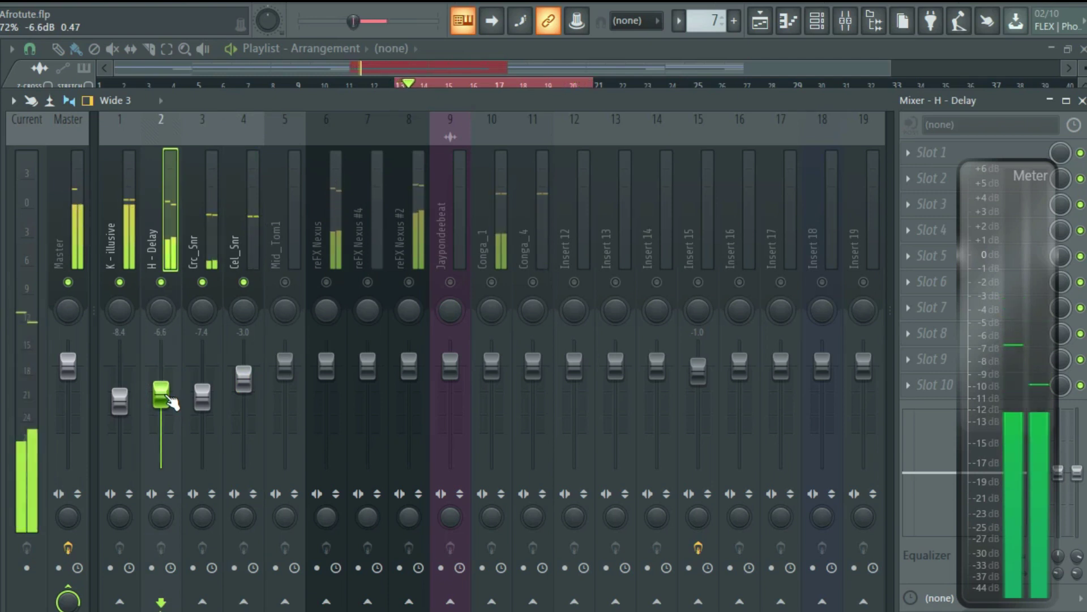
drag(161, 394, 161, 402)
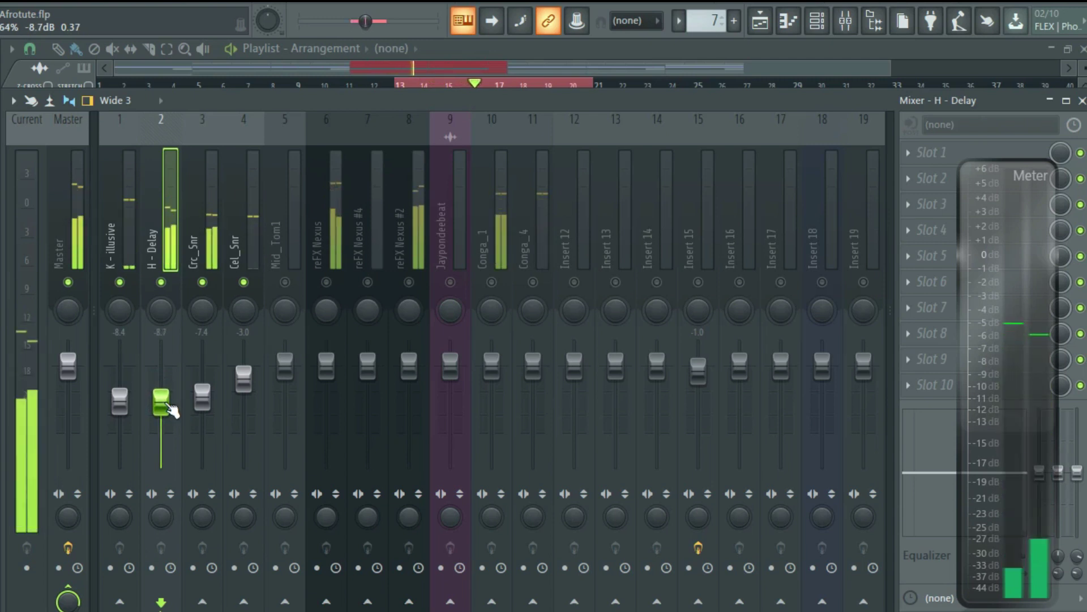
- Lower the Cel_Snr fader to -5.8 dB and the H - Delay fader to -10.3 dB, and stop playback
drag(245, 383, 245, 395)
drag(161, 400, 170, 414)
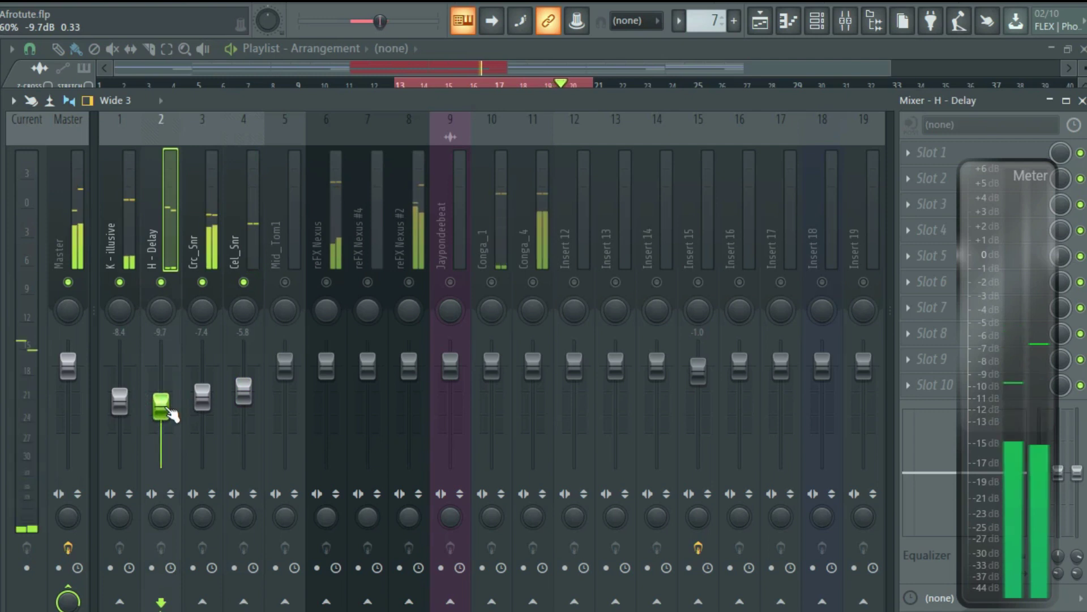
drag(170, 413, 171, 415)
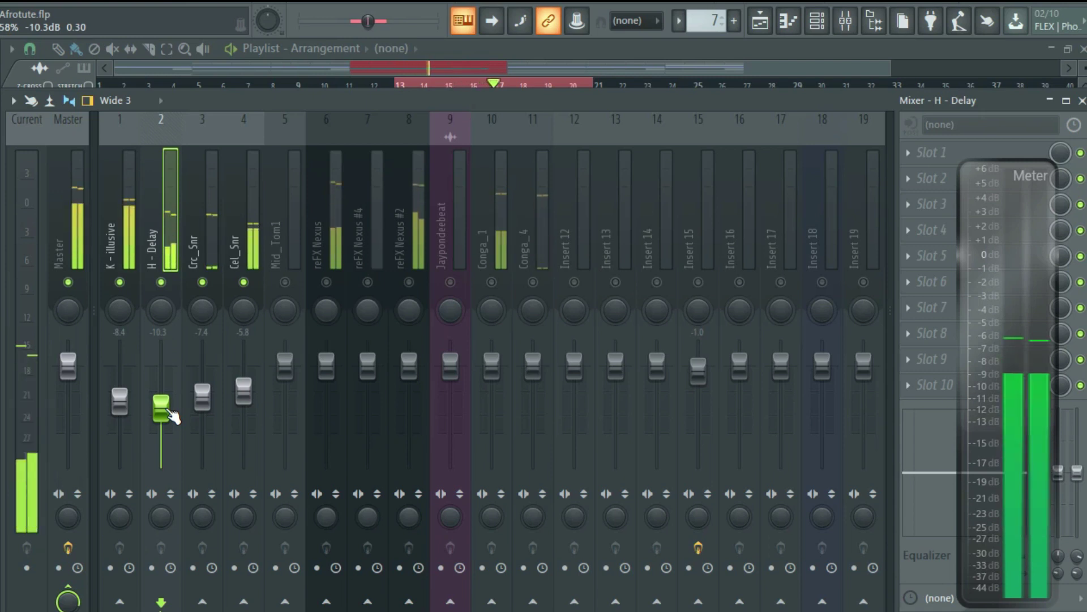
key(space)
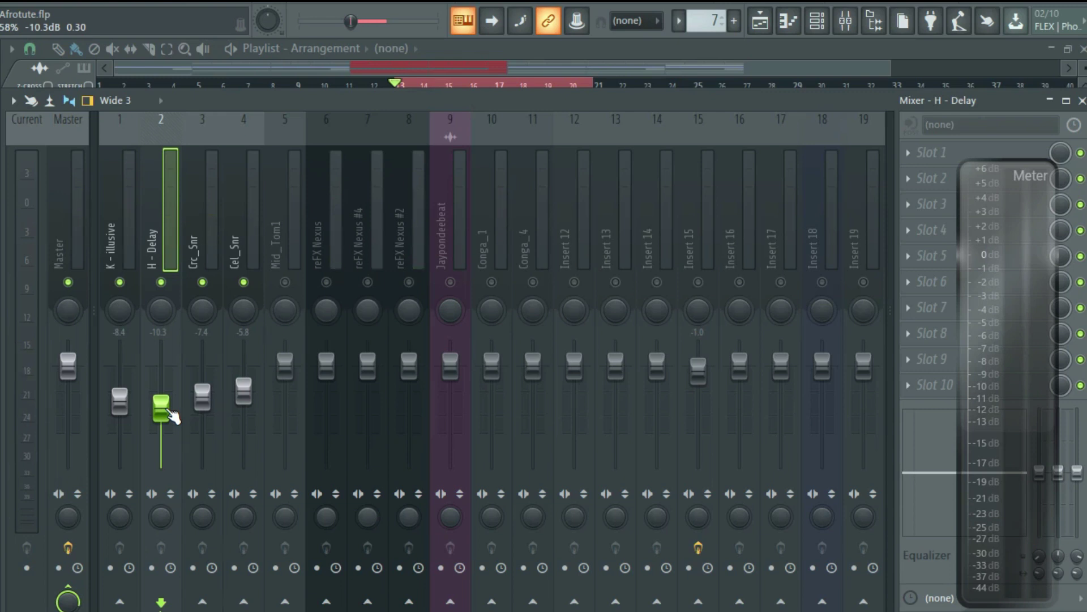
- Unmute Conga_1 while keeping Conga_4 muted, and lower the Conga_1 fader to -8.3 dB during playback
click(491, 282)
click(533, 282)
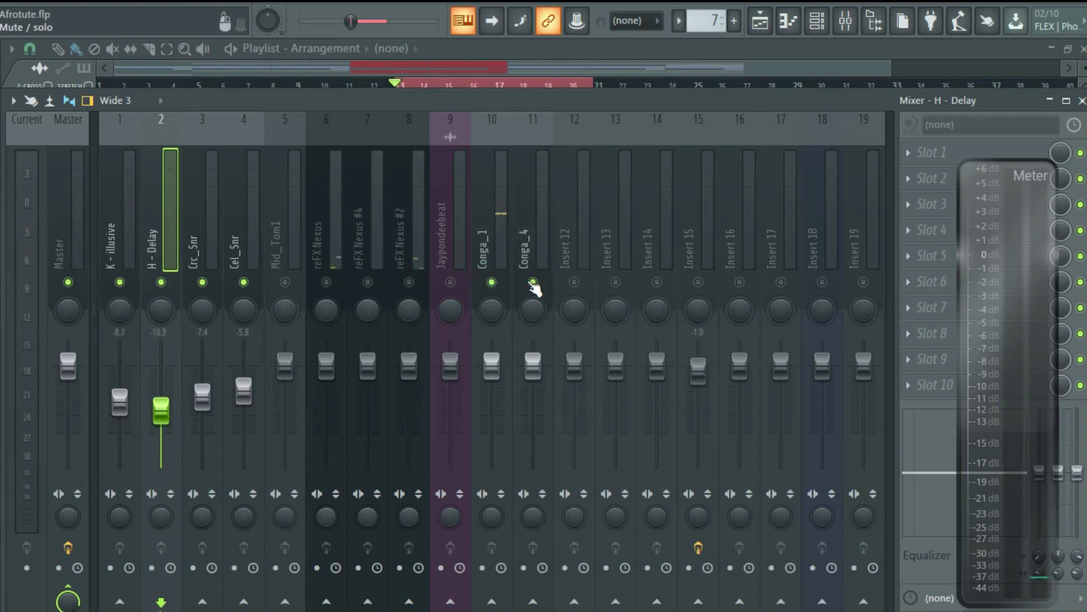
drag(491, 365, 492, 397)
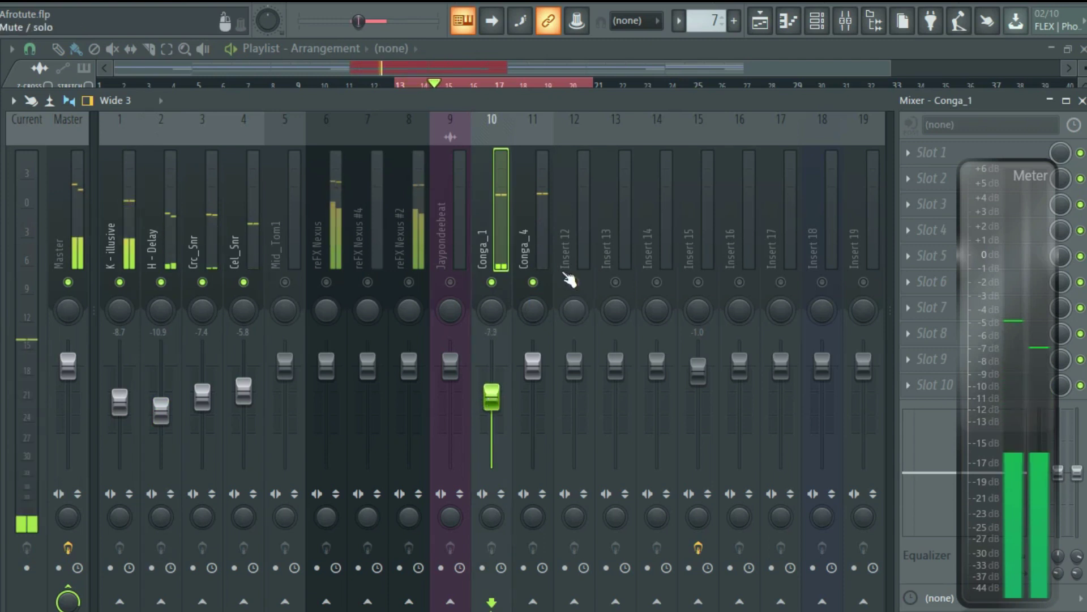
click(532, 282)
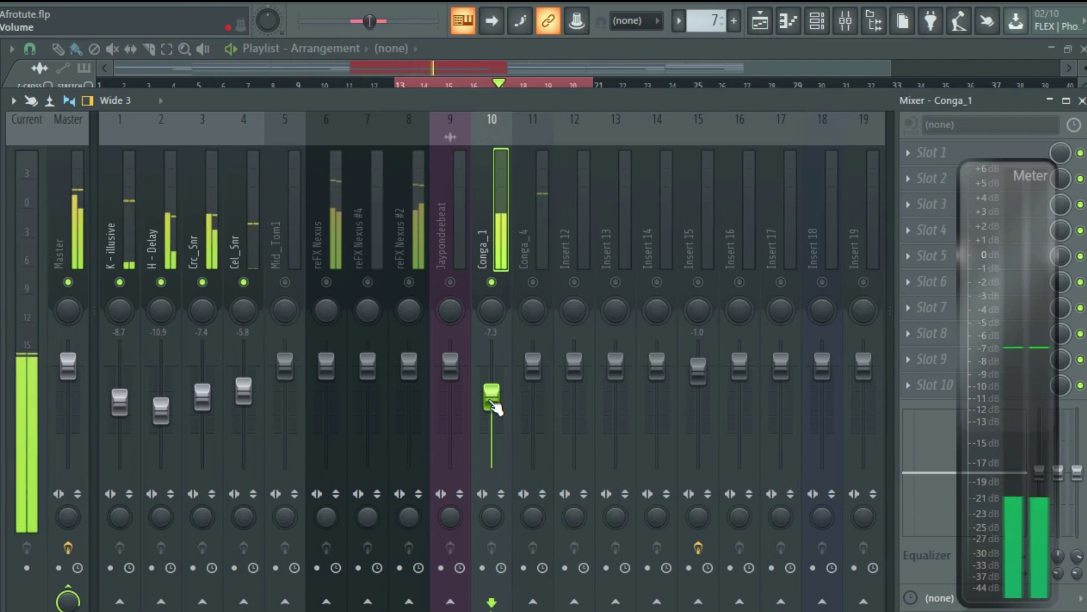
drag(494, 407, 495, 409)
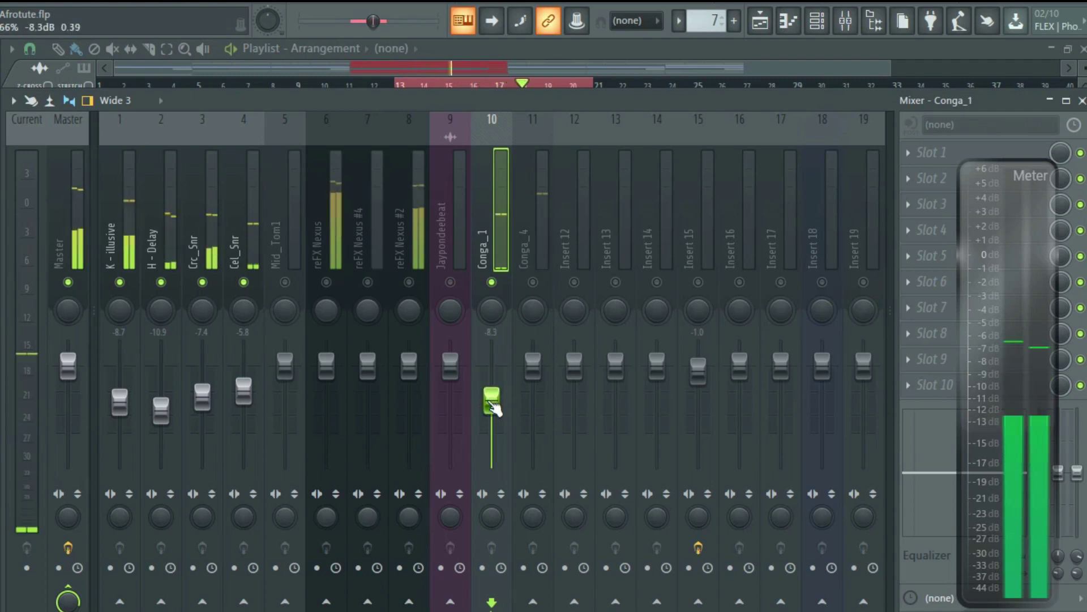
- Unmute Conga_4 and set its fader to -6.4 dB, and raise the Cel_Snr fader to -5.1 dB
click(533, 281)
drag(533, 361, 540, 402)
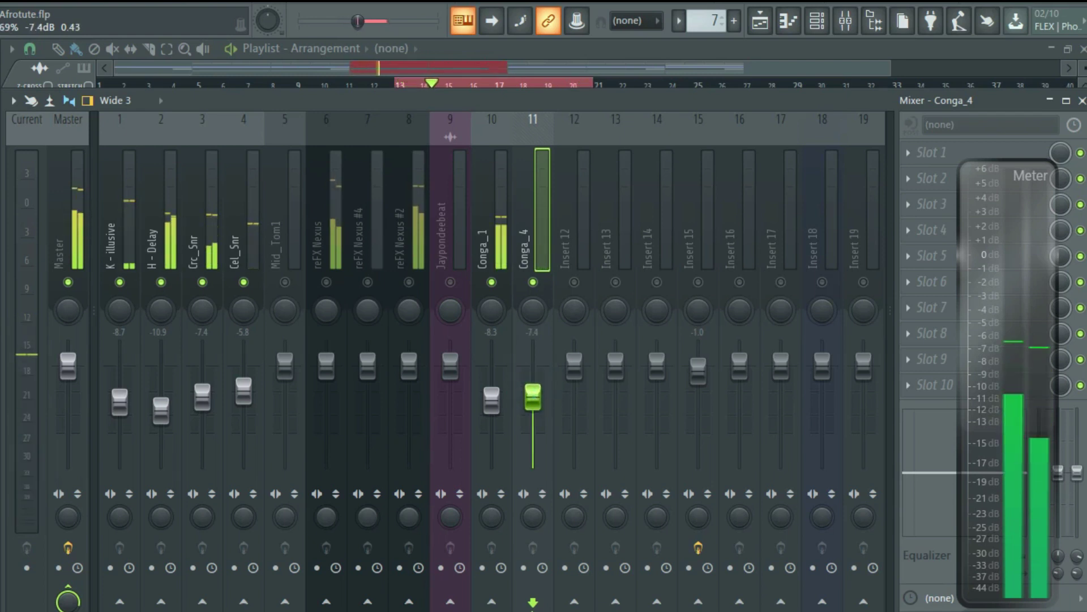
drag(539, 402, 539, 401)
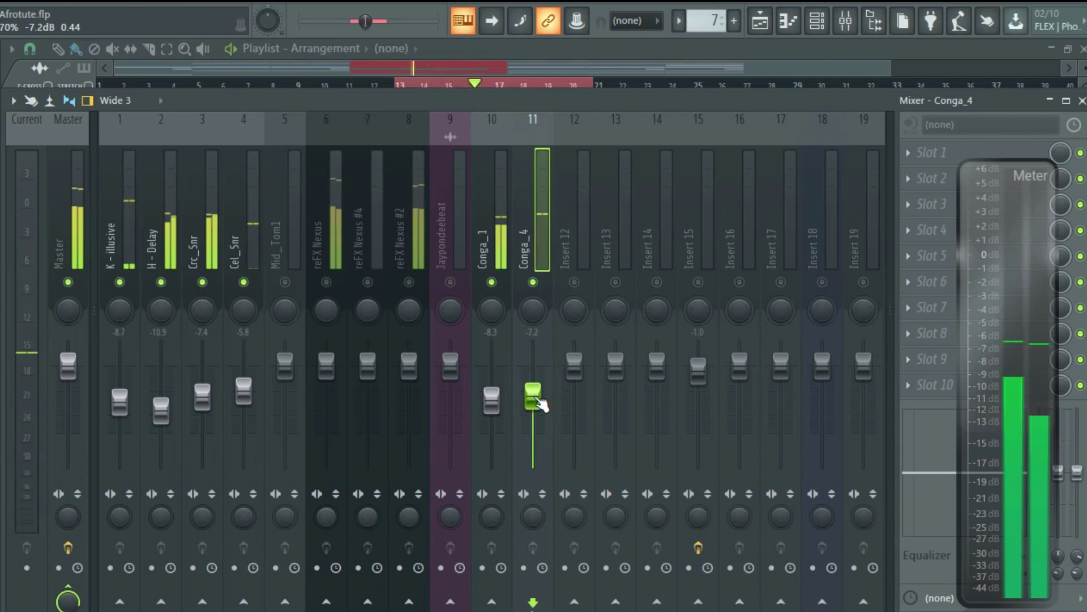
drag(540, 402, 539, 400)
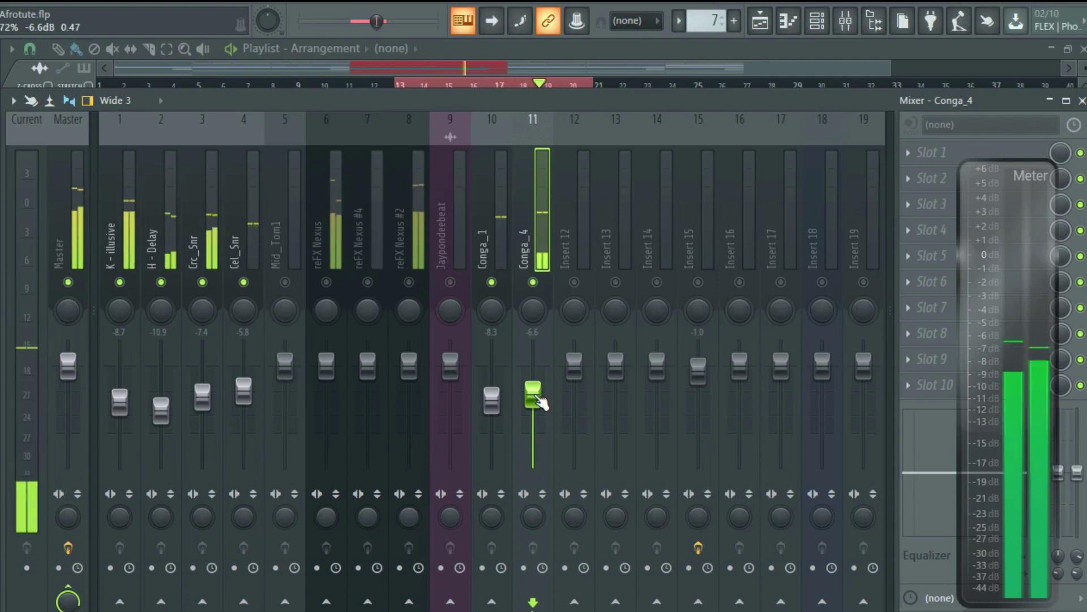
drag(539, 400, 538, 400)
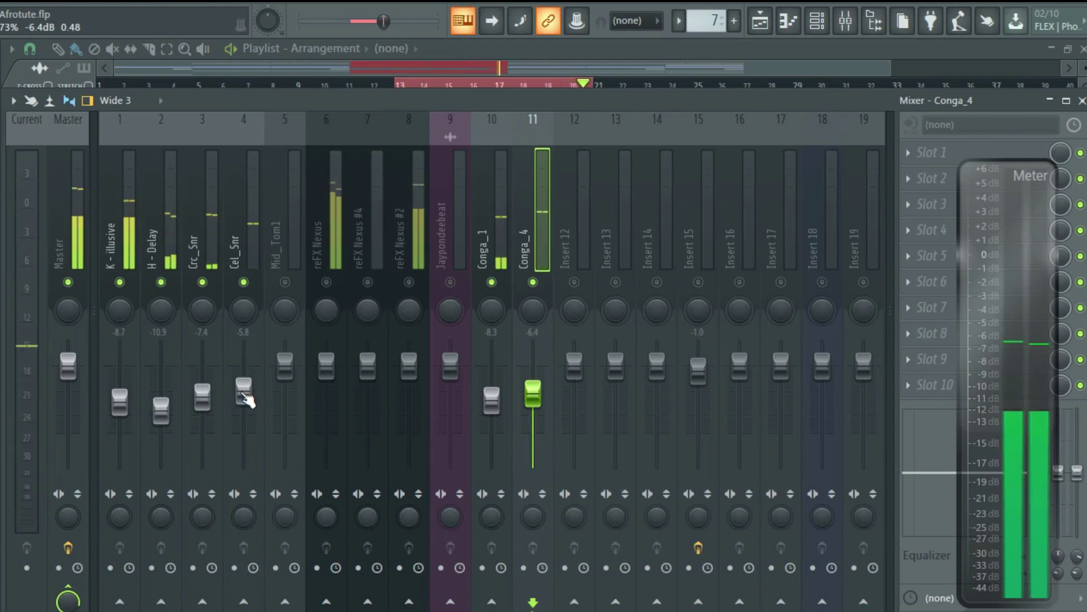
drag(242, 392, 249, 398)
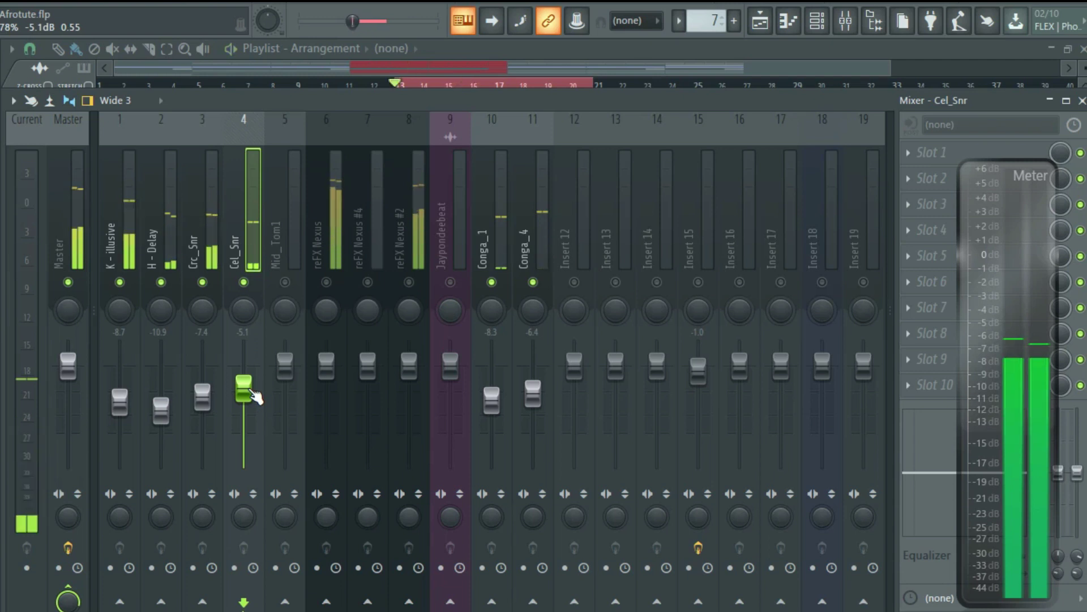
key(space)
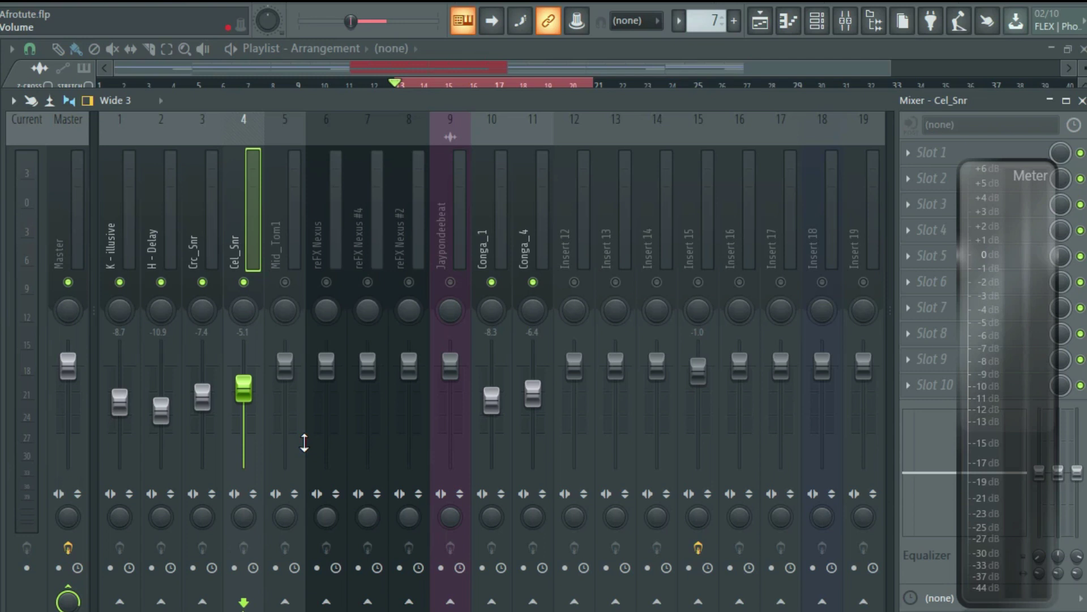
- Unmute reFX Nexus #2 and lower its fader to -11.1 dB, and lower Conga_1 to -10.7 dB and Conga_4 to -10.6 dB
click(408, 283)
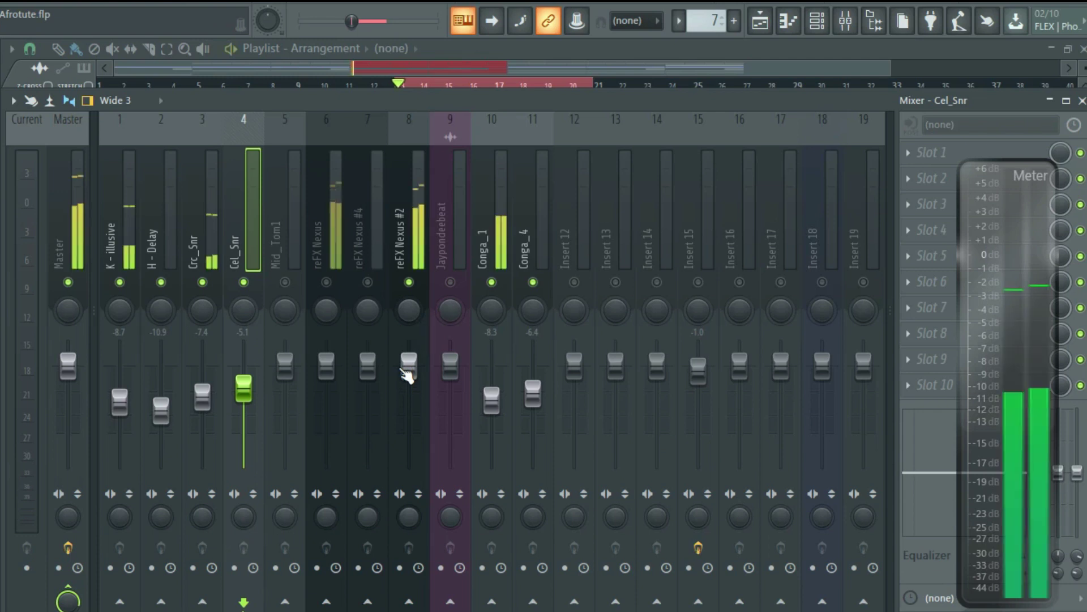
drag(408, 369, 416, 418)
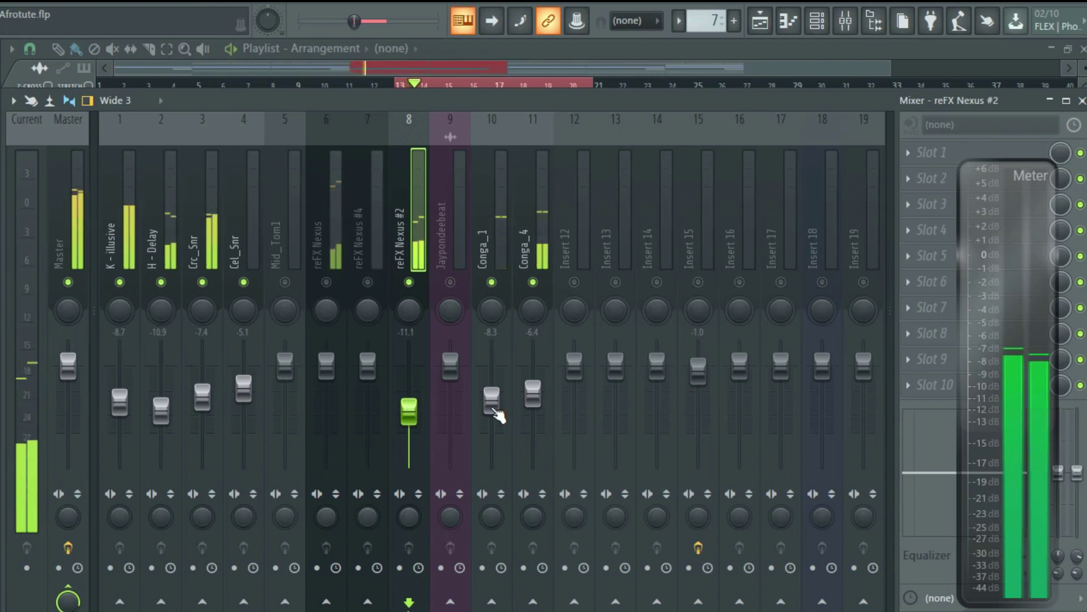
drag(491, 398, 534, 403)
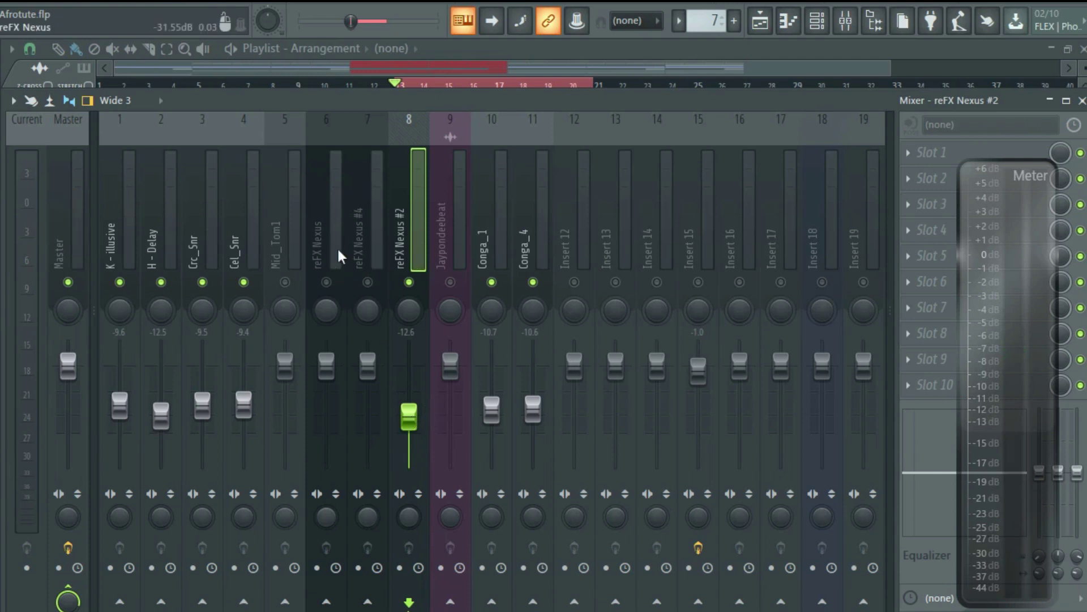
- Unmute the reFX Nexus mixer track, lower its fader to -17.6 dB, and play the section to check the peak
click(327, 283)
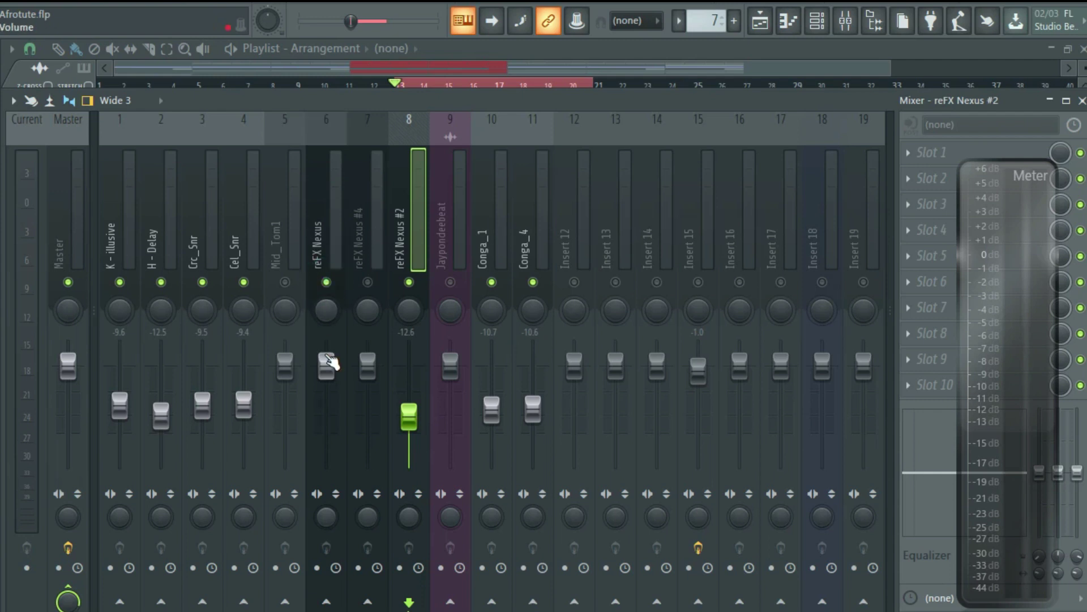
key(space)
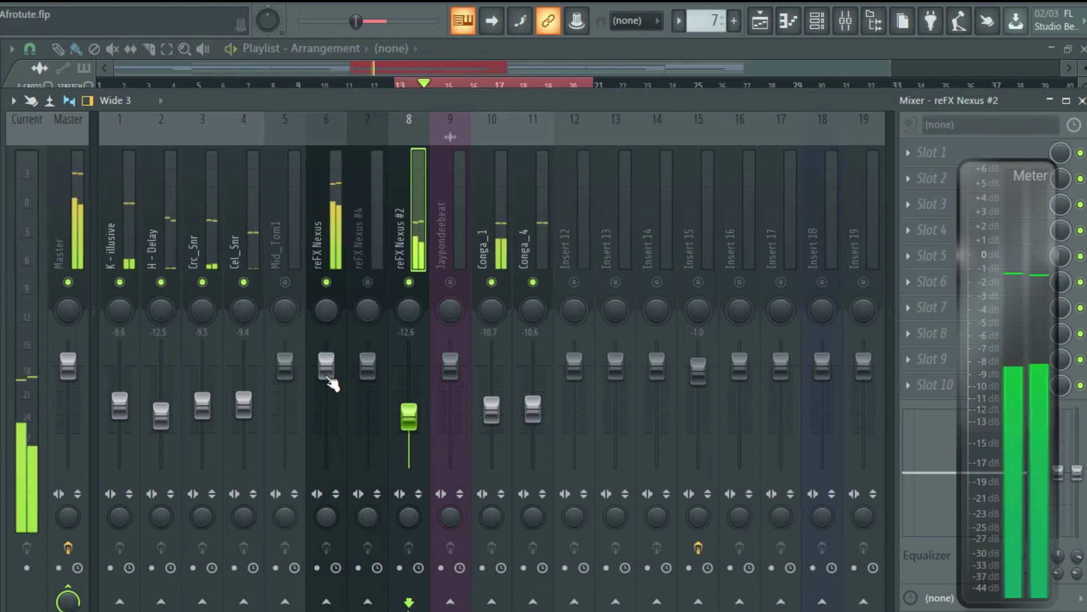
key(space)
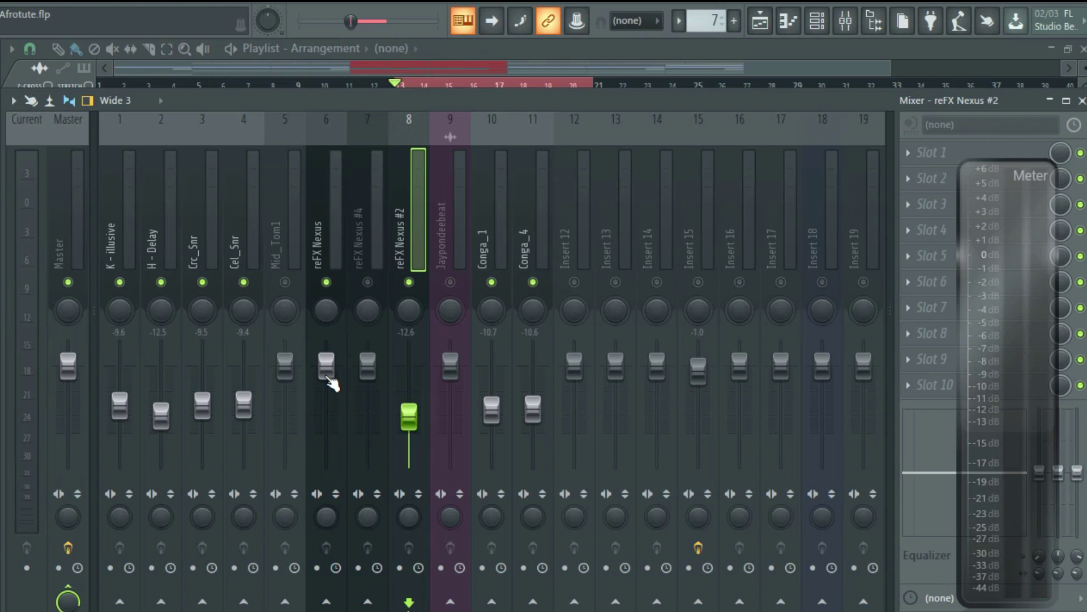
drag(329, 370, 340, 439)
key(space)
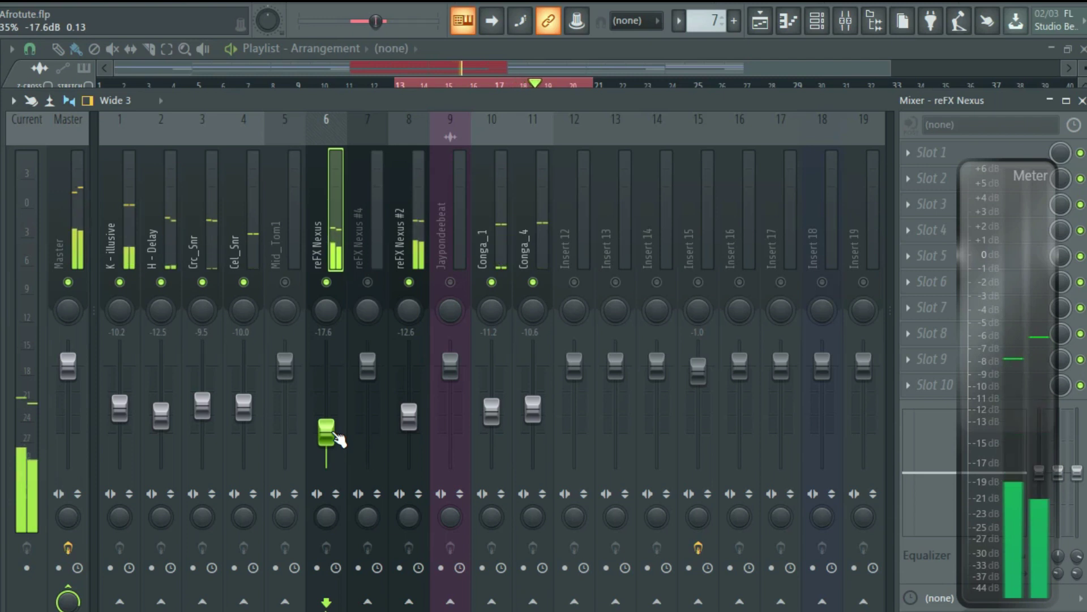
key(space)
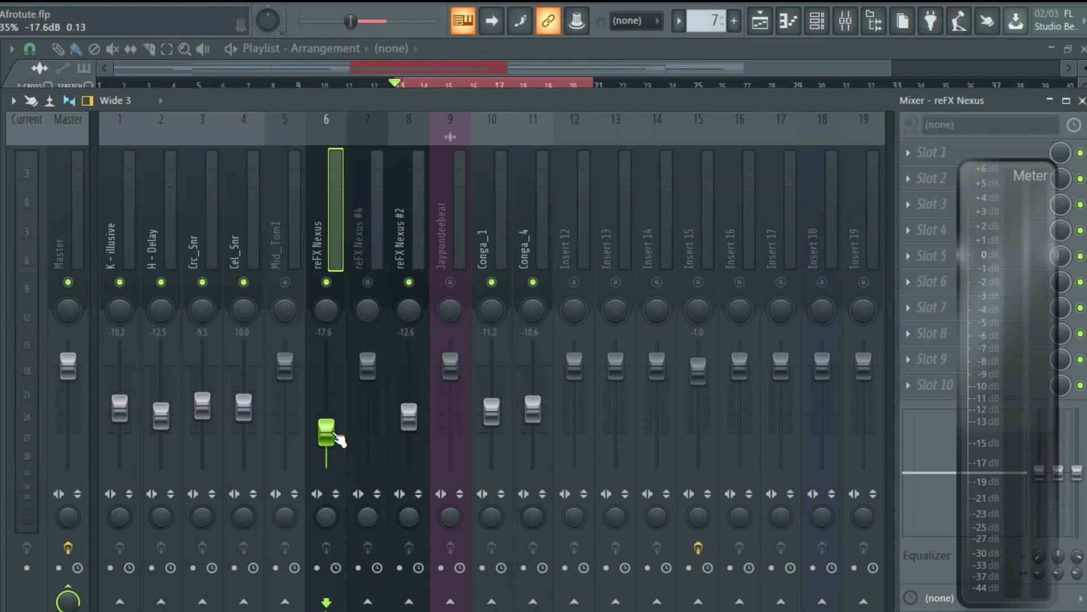
- Hide the mixer and place the playlist's playback position at bar 13
click(846, 22)
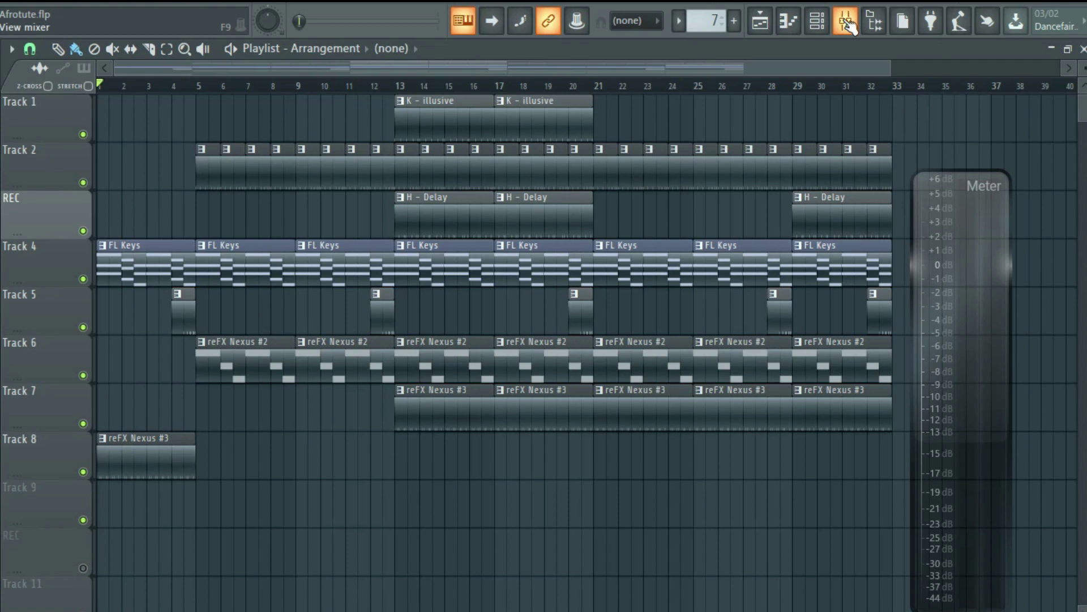
click(395, 85)
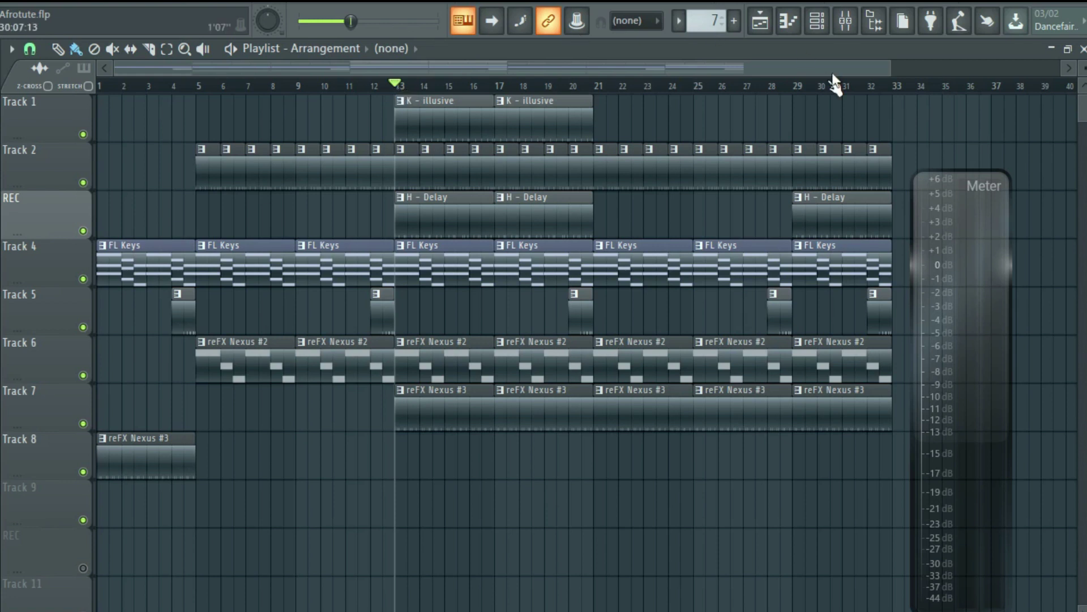
- Bring back the mixer with the Master track selected and move the floating Meter clear of its effect slots
click(845, 21)
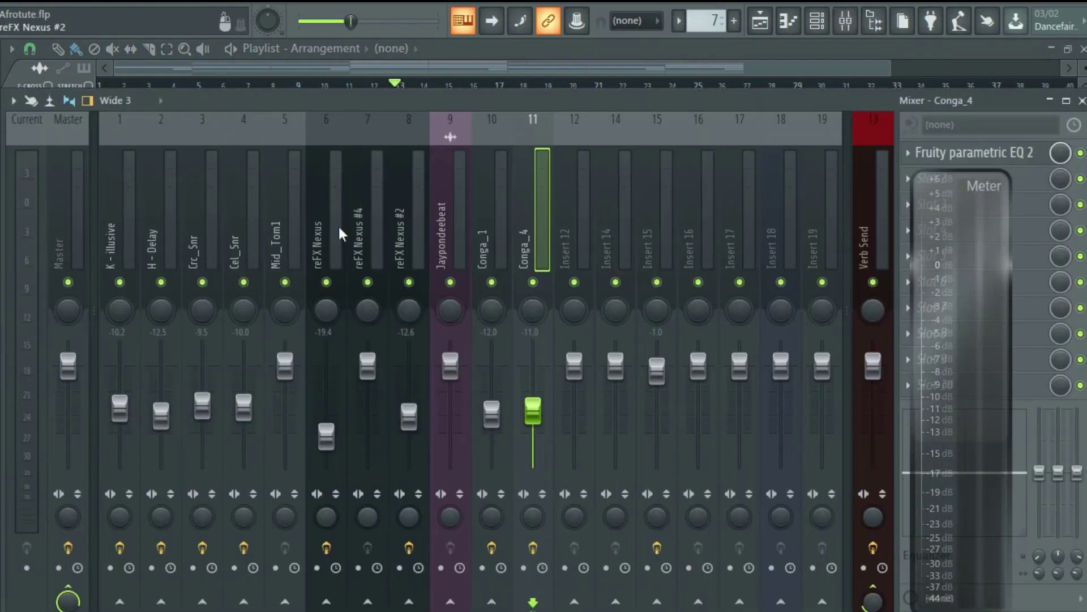
click(59, 222)
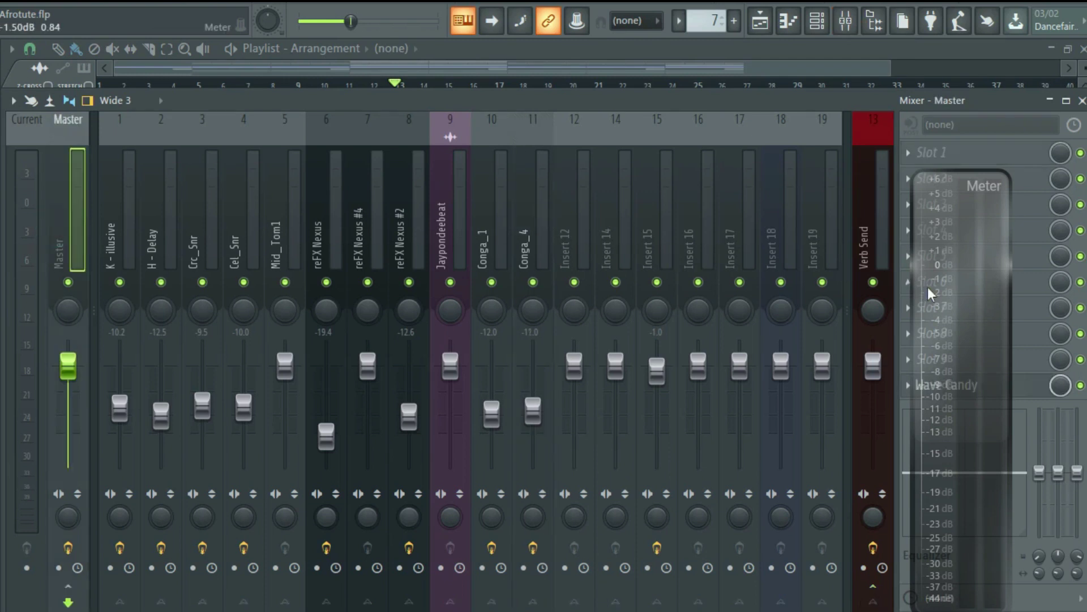
drag(953, 288, 587, 276)
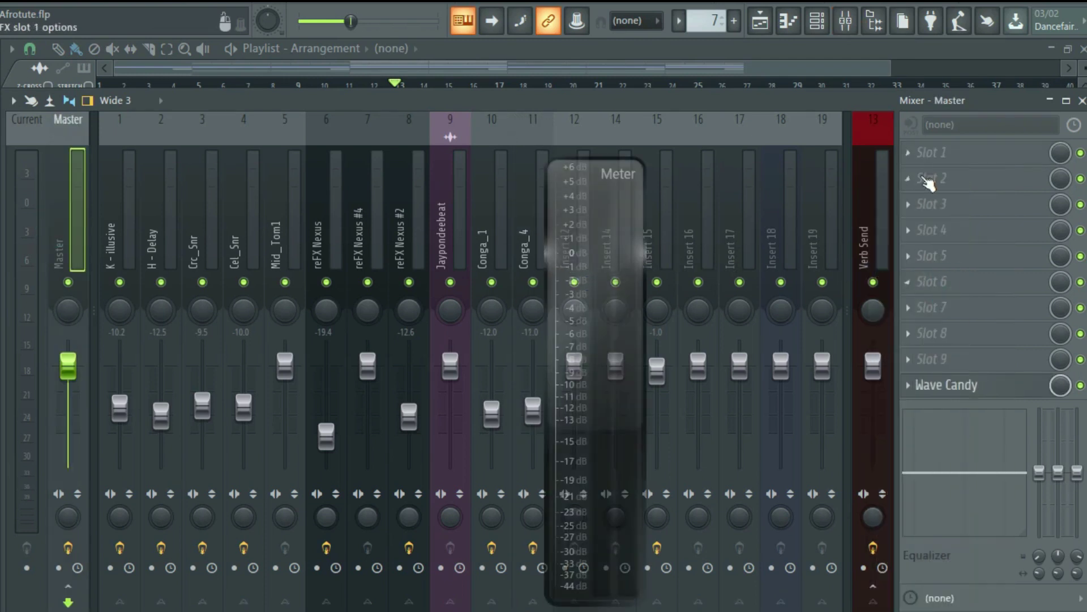
- Load Ozone 8 into the Master track's first effect slot and move its window up so more of it fits on screen
click(907, 153)
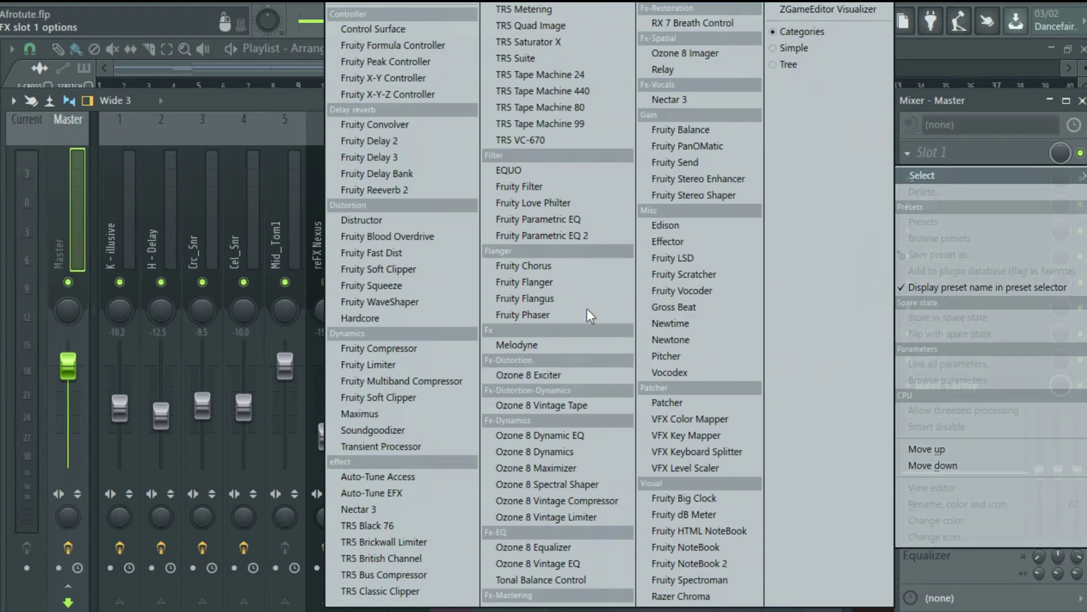
click(699, 1)
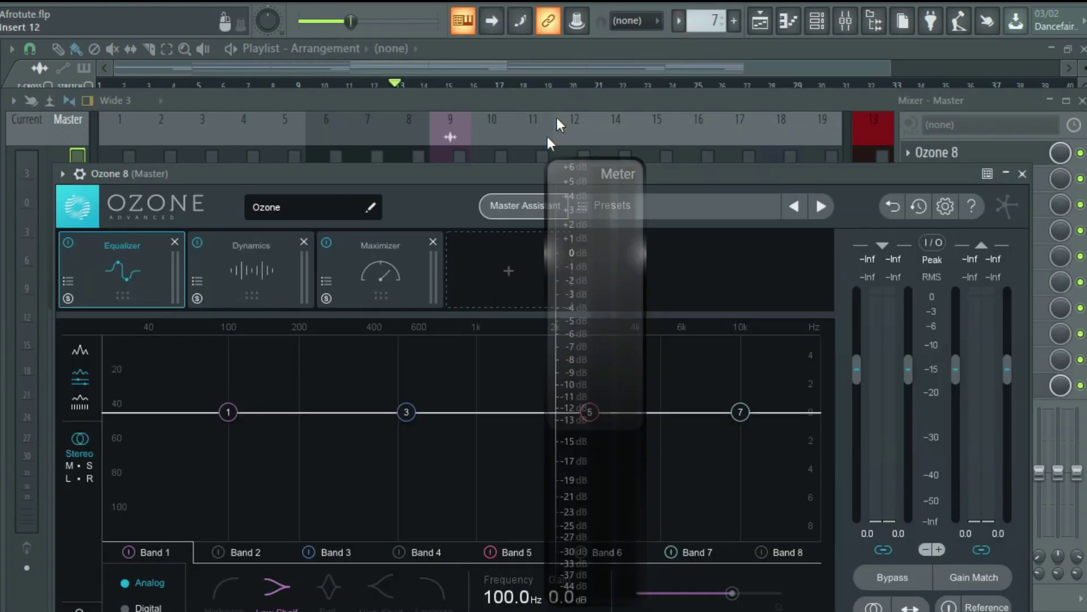
drag(477, 173, 457, 103)
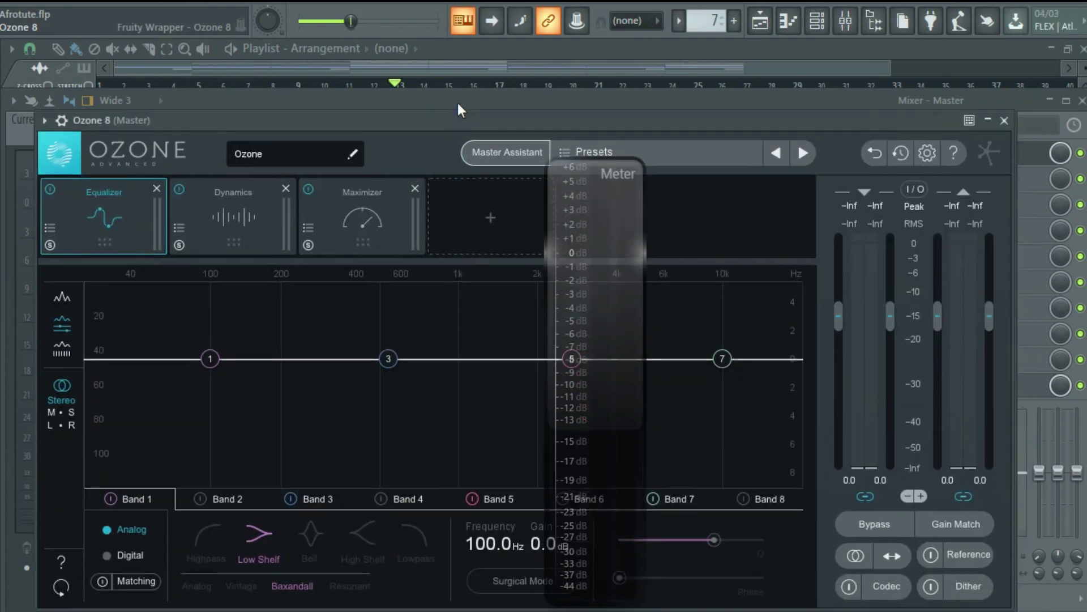
- Run Ozone's Master Assistant with the CD target and Medium intensity on the playing beat, moving the floating Meter aside, and accept its suggestion
click(521, 138)
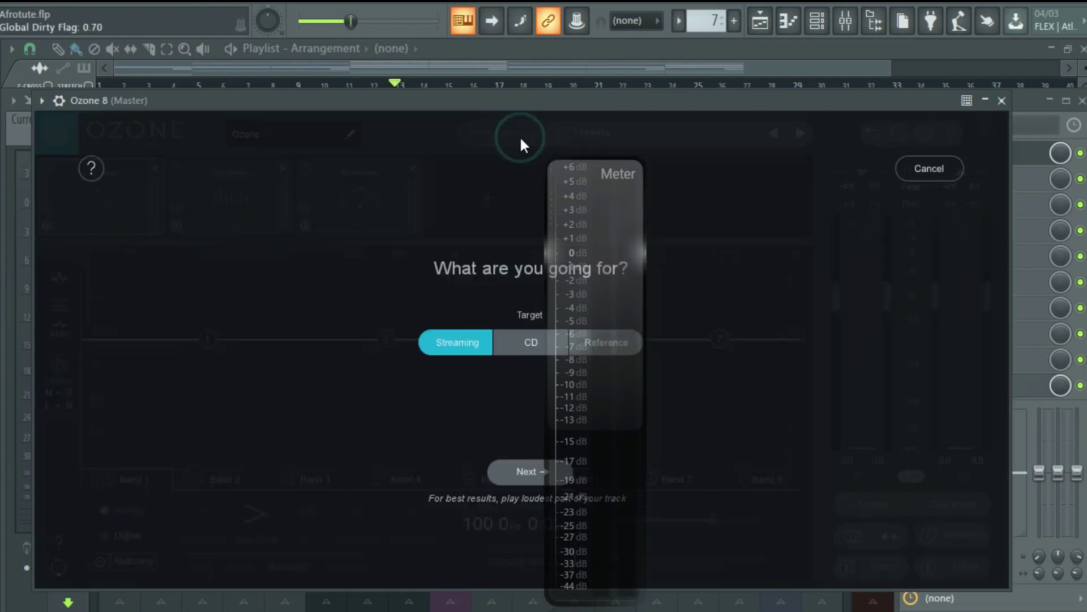
drag(593, 298, 938, 217)
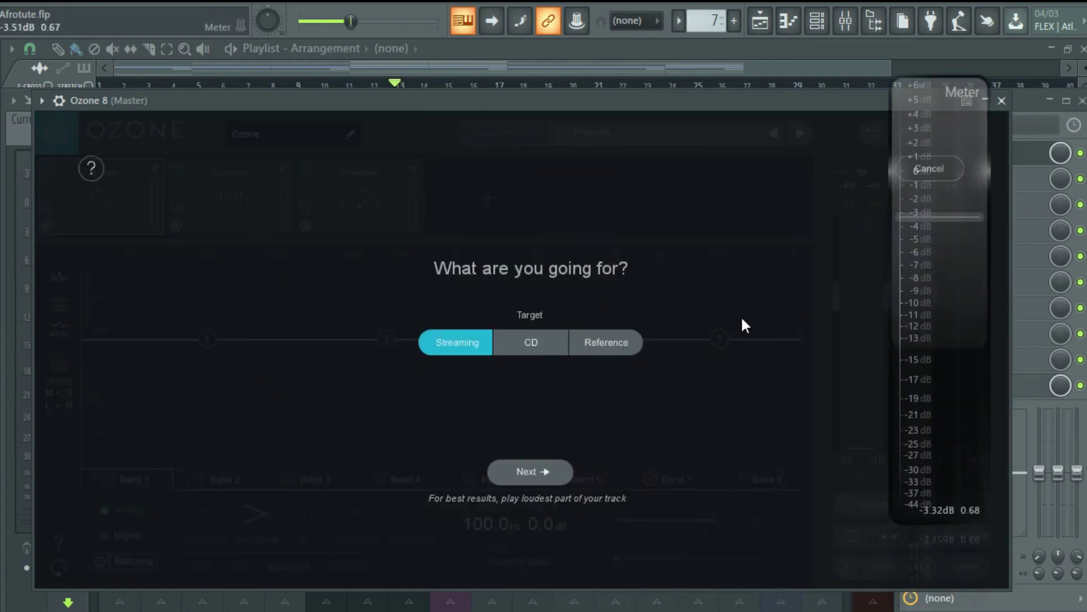
click(550, 343)
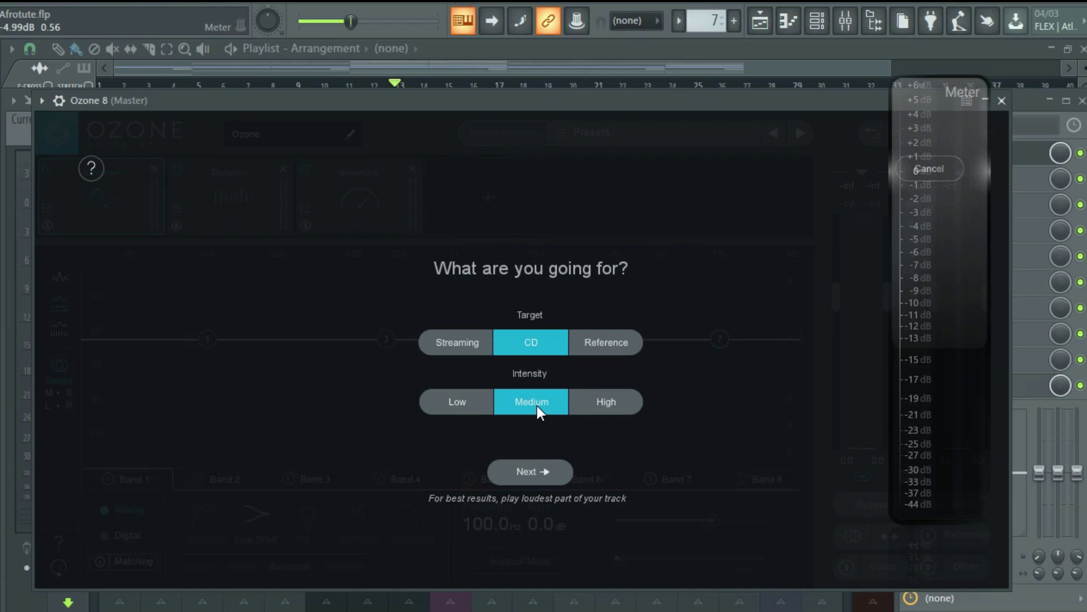
click(534, 472)
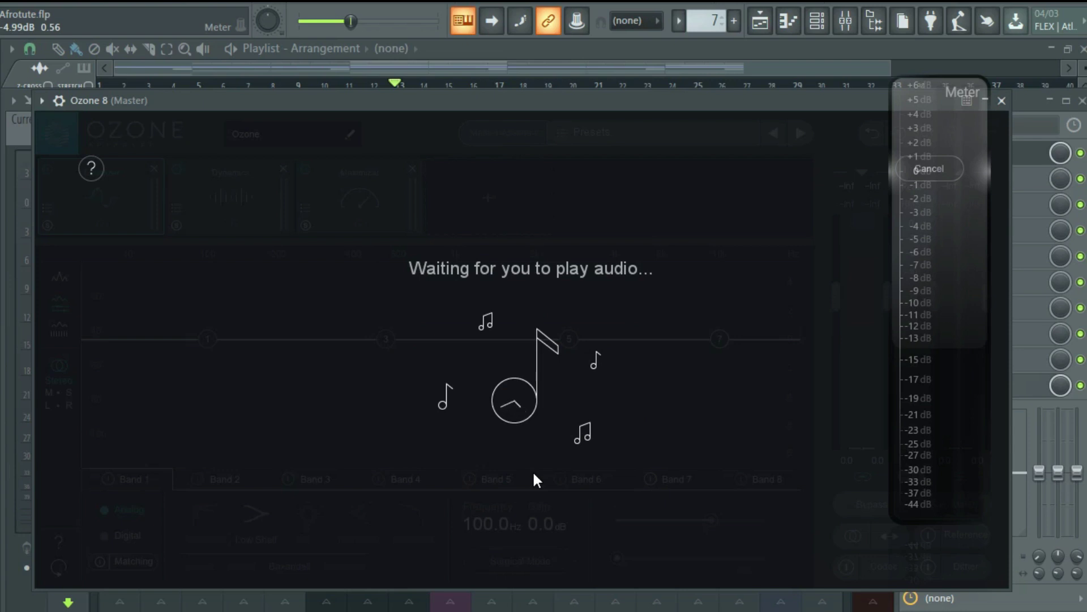
key(space)
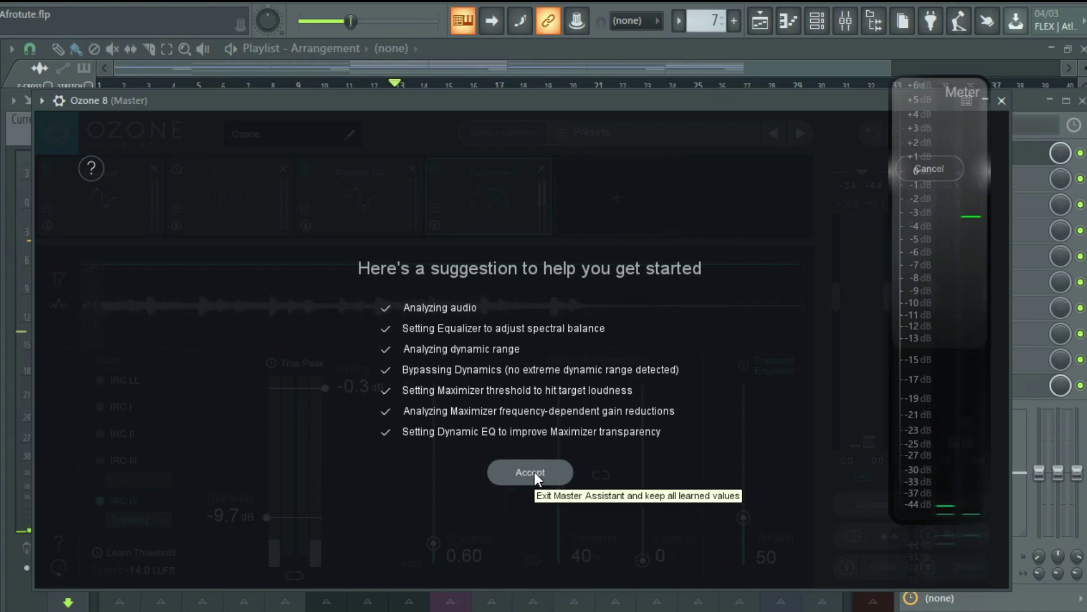
click(535, 472)
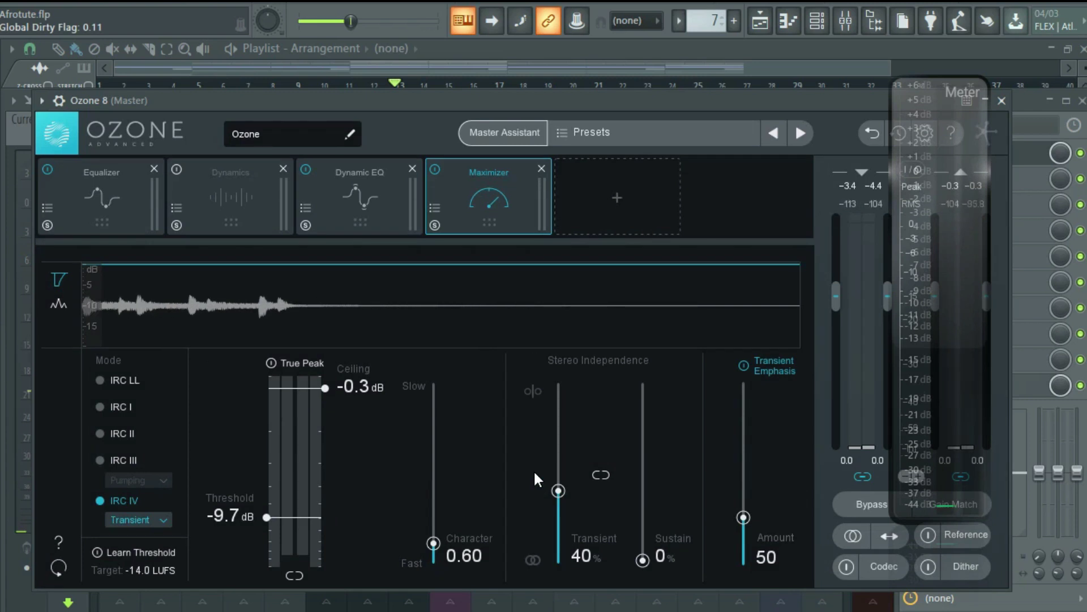
- Move the floating Meter clear of Ozone's input and output meters and play the section to check the mastered level
drag(945, 186, 760, 259)
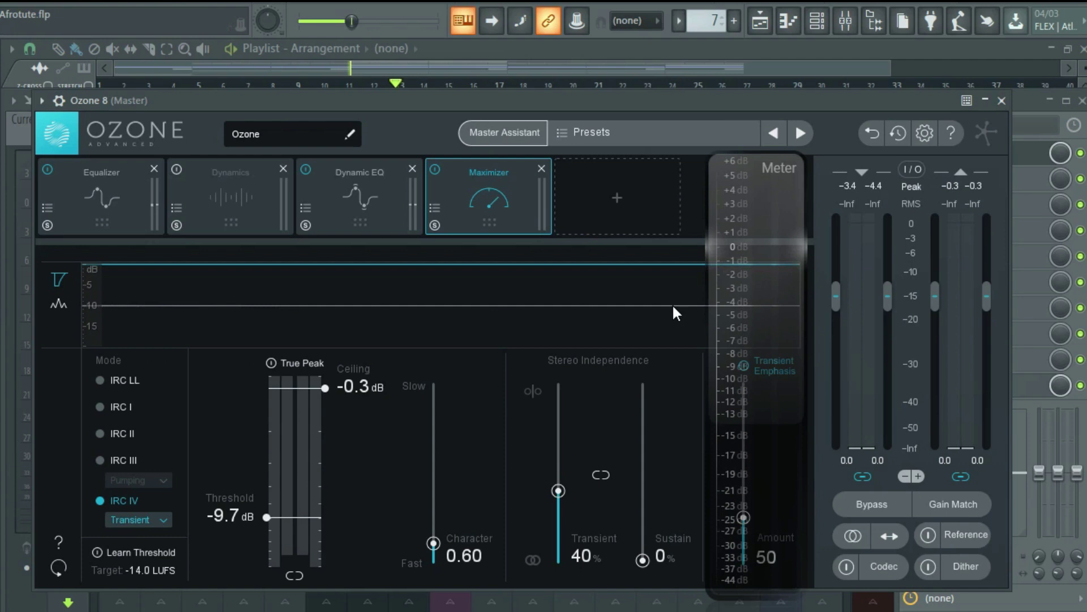
key(space)
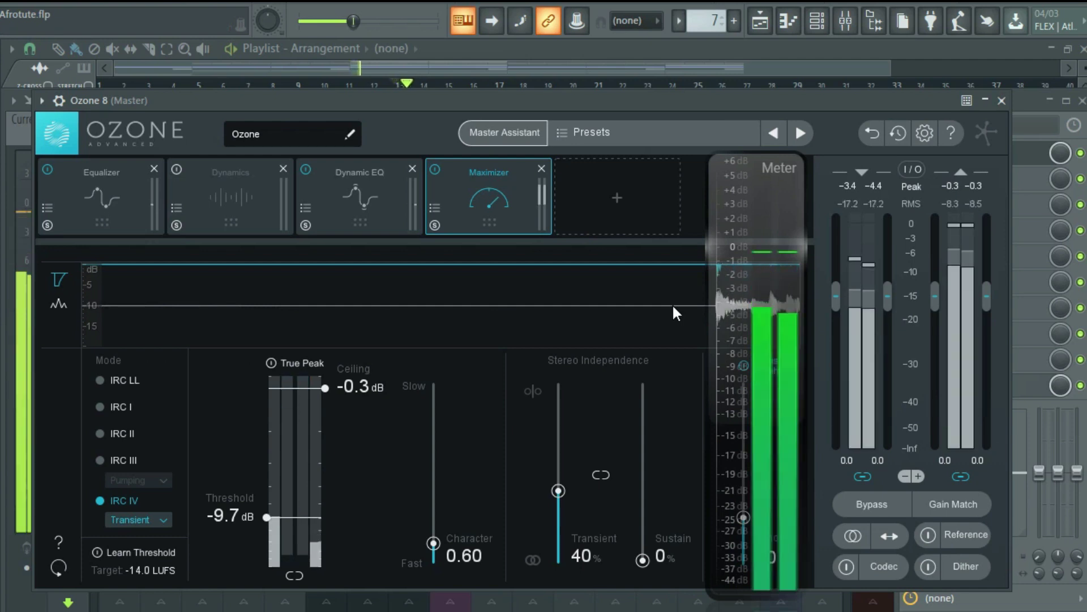
key(space)
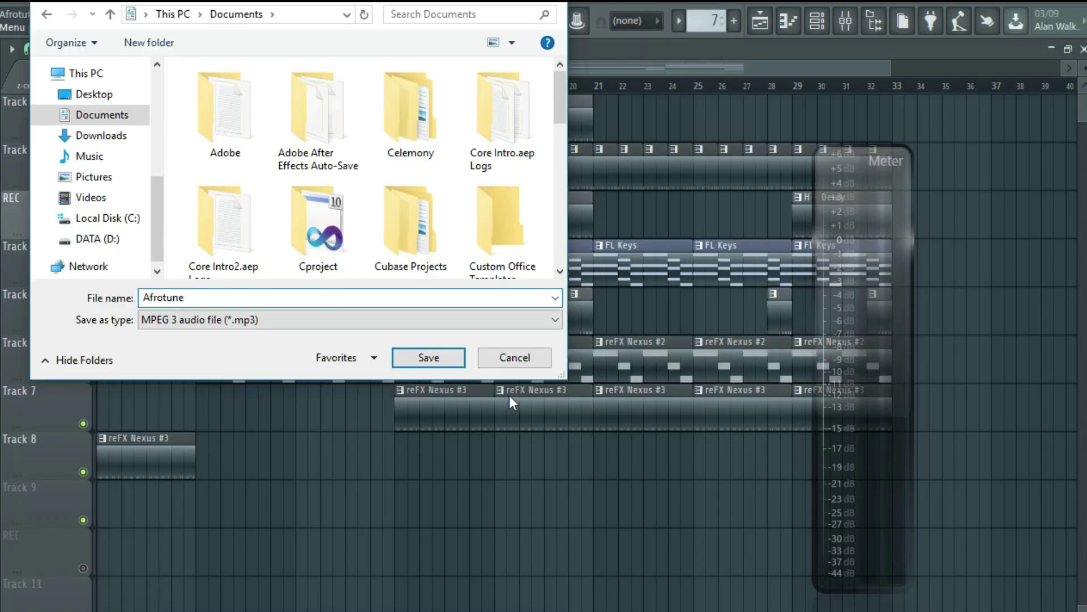
- Save the export as Afrotune.mp3 in Documents and render the full song in MP3 format
click(440, 355)
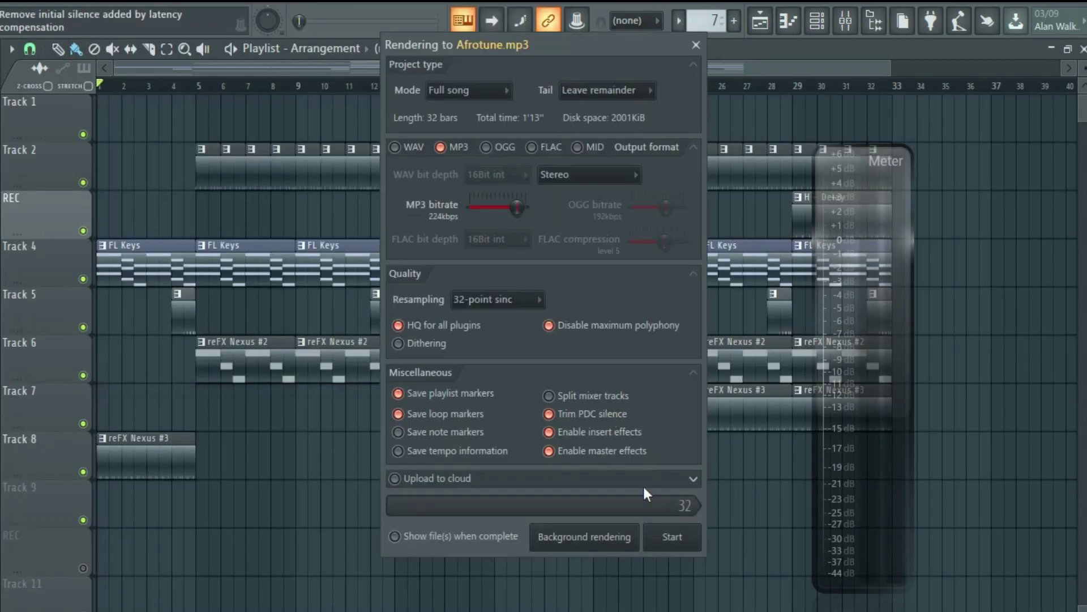
click(673, 537)
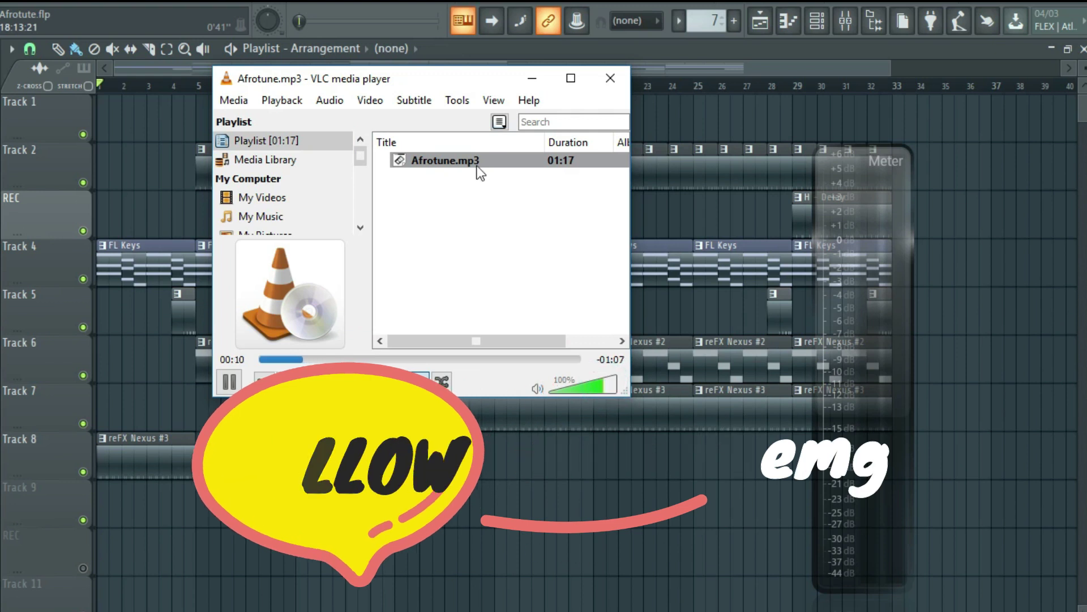
- Switch to VLC media player, move its window slightly lower, and raise the system volume while Afrotune.mp3 plays
click(408, 79)
drag(410, 80, 415, 107)
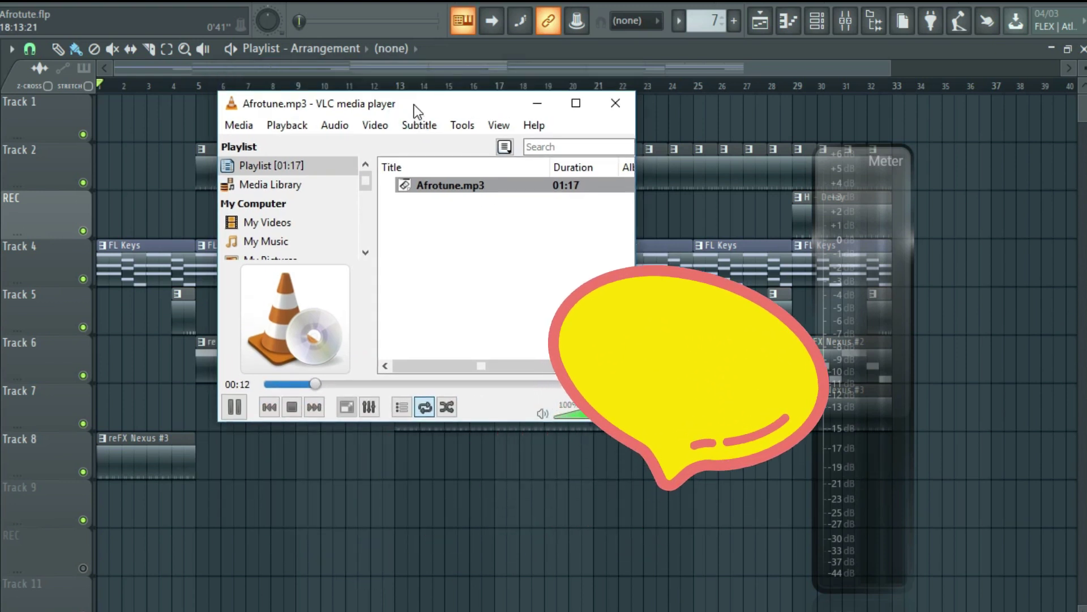
key(XF86AudioRaiseVolume)
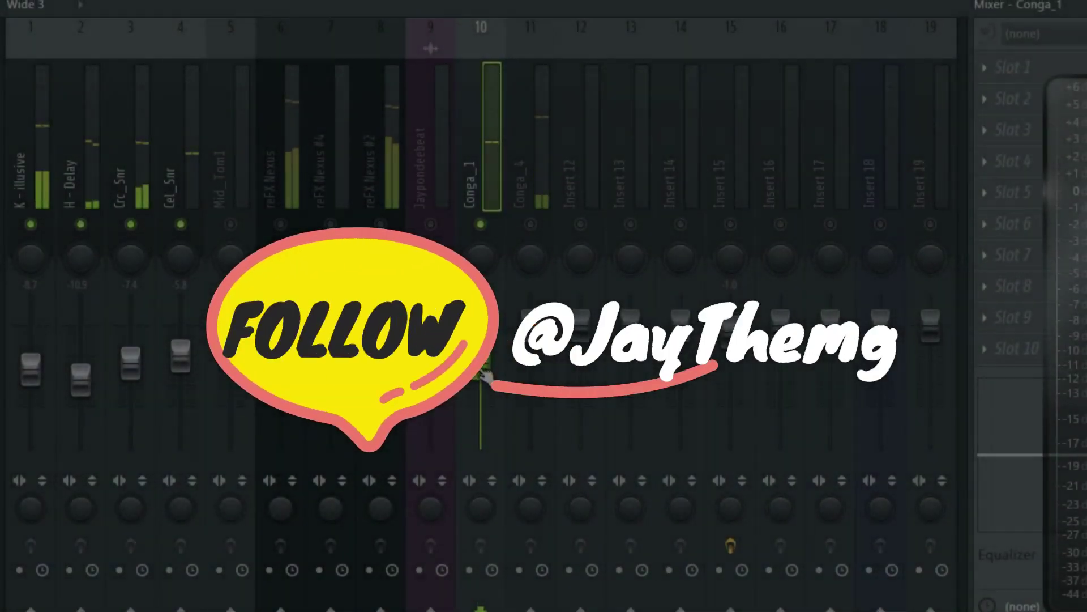
- Lower the Conga_1 fader to -8.3 dB, unmute Conga_4 and lower its fader during playback
click(480, 378)
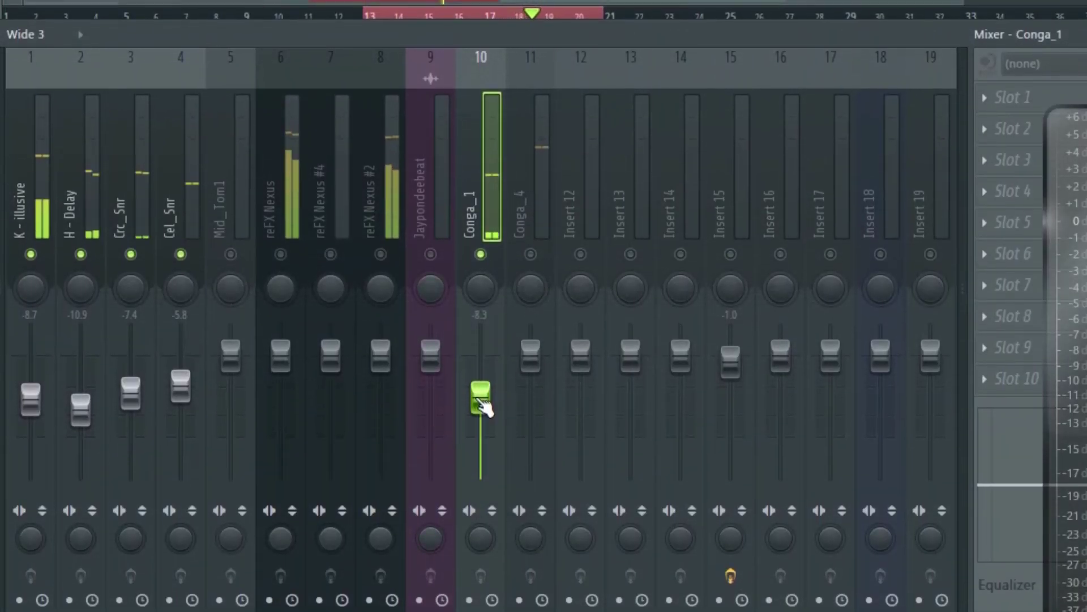
click(530, 248)
drag(533, 365, 541, 438)
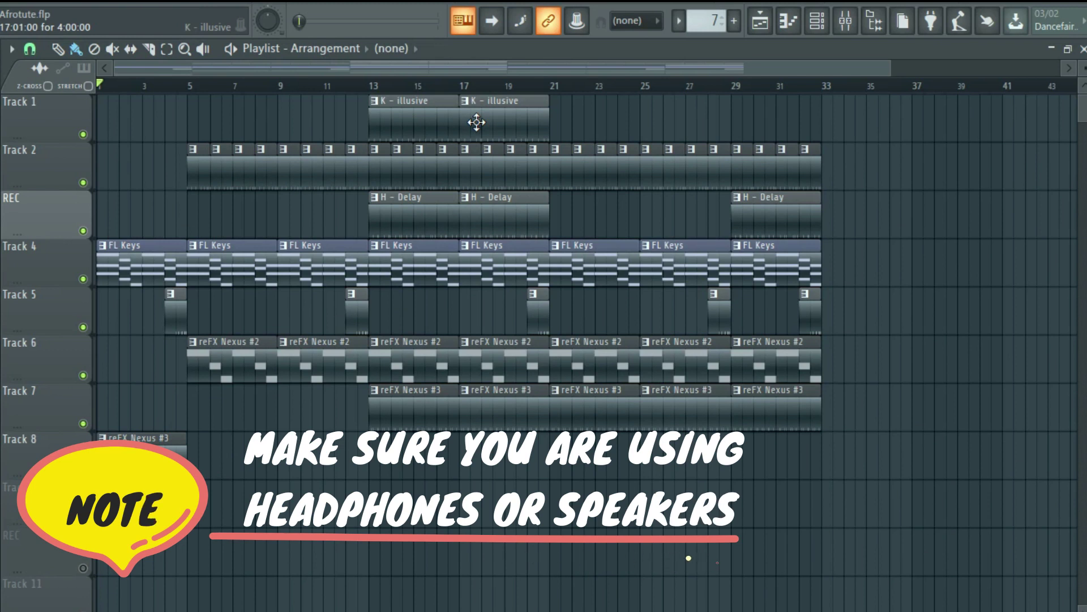
- Play the arrangement briefly to hear the beat, and set the playlist's time selection from bar 13 to bar 21
key(space)
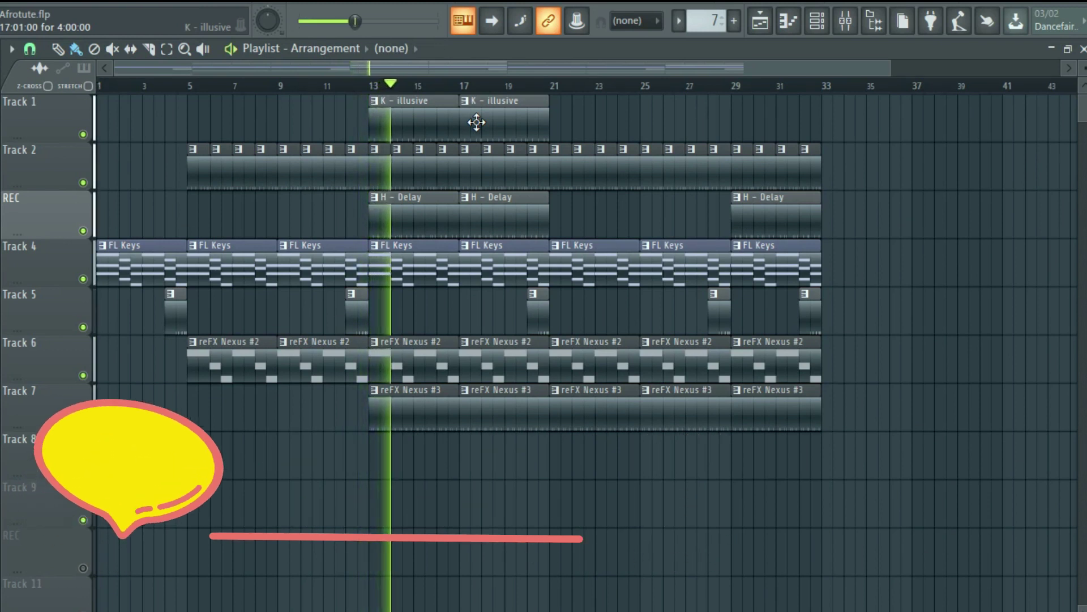
key(space)
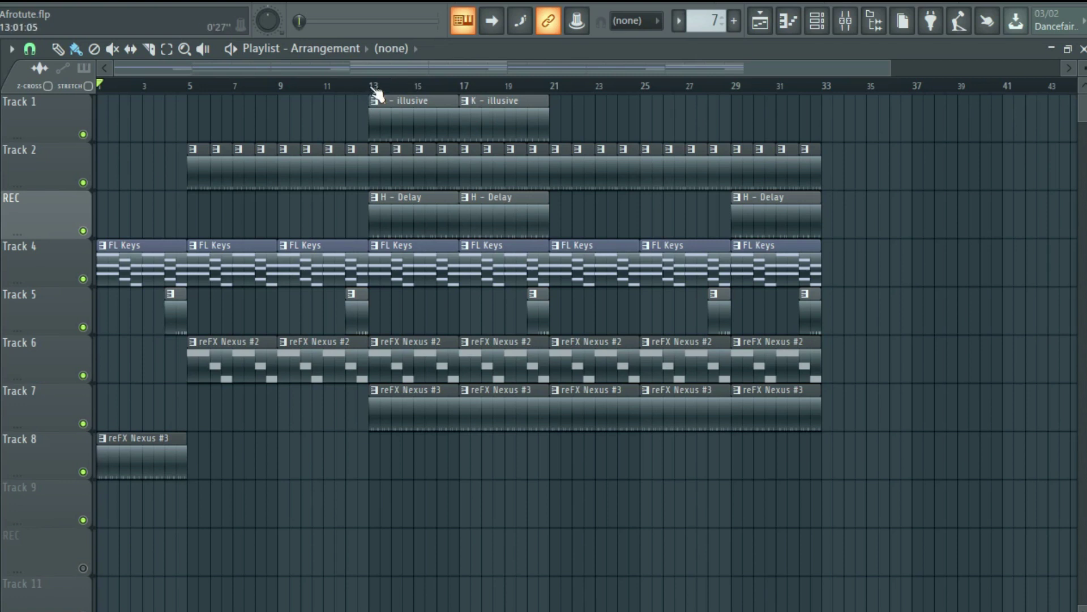
drag(377, 86, 547, 86)
- Show the Channel rack, narrow it and move it to the middle of the playlist, and select all its channels
key(F6)
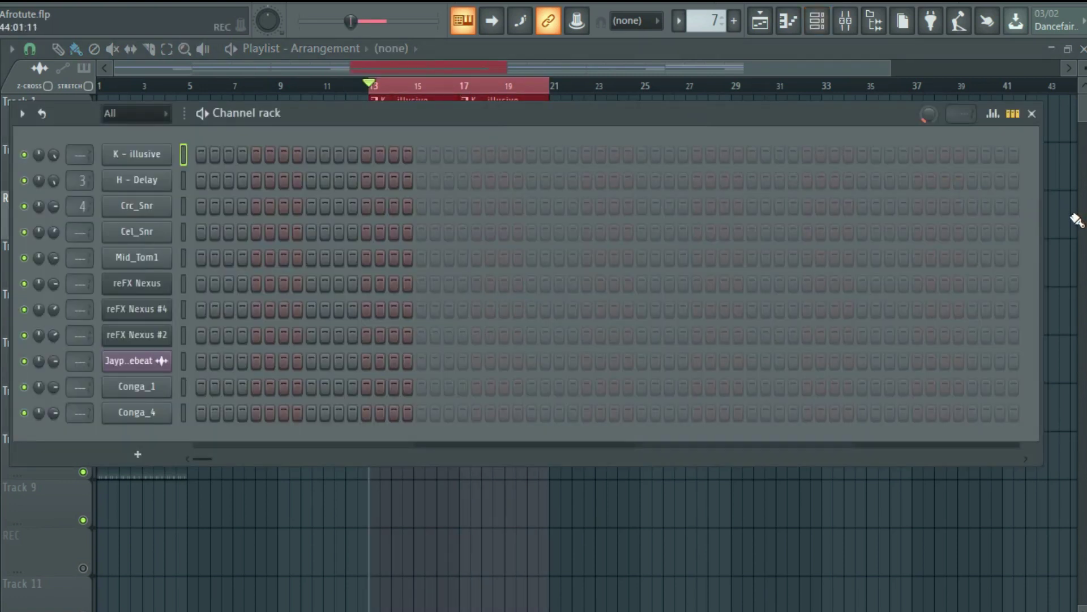
drag(1044, 222, 710, 221)
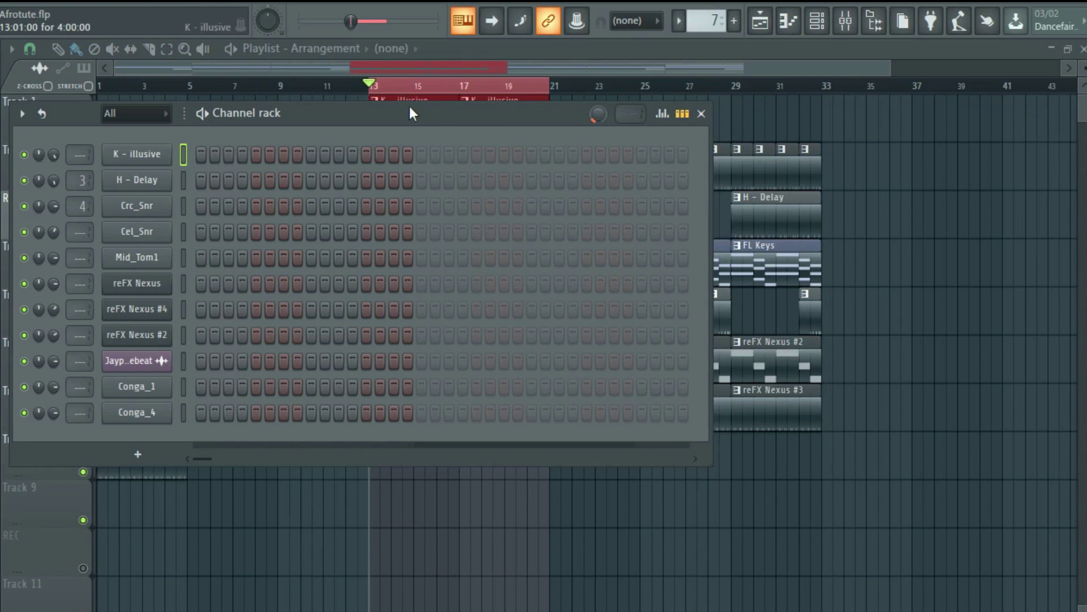
drag(408, 107, 424, 103)
drag(533, 108, 594, 145)
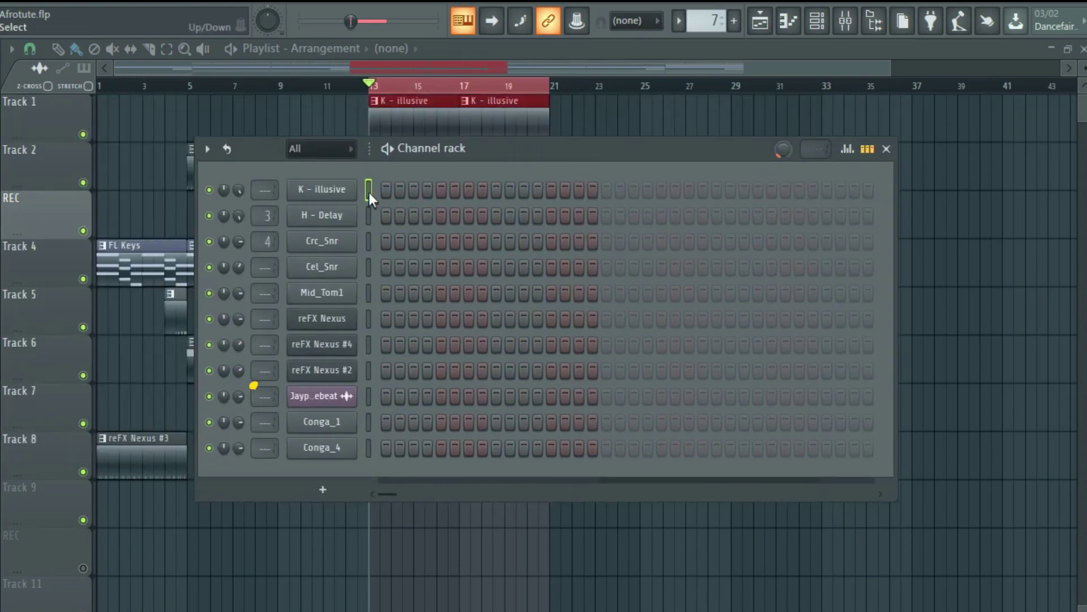
key(ctrl+a)
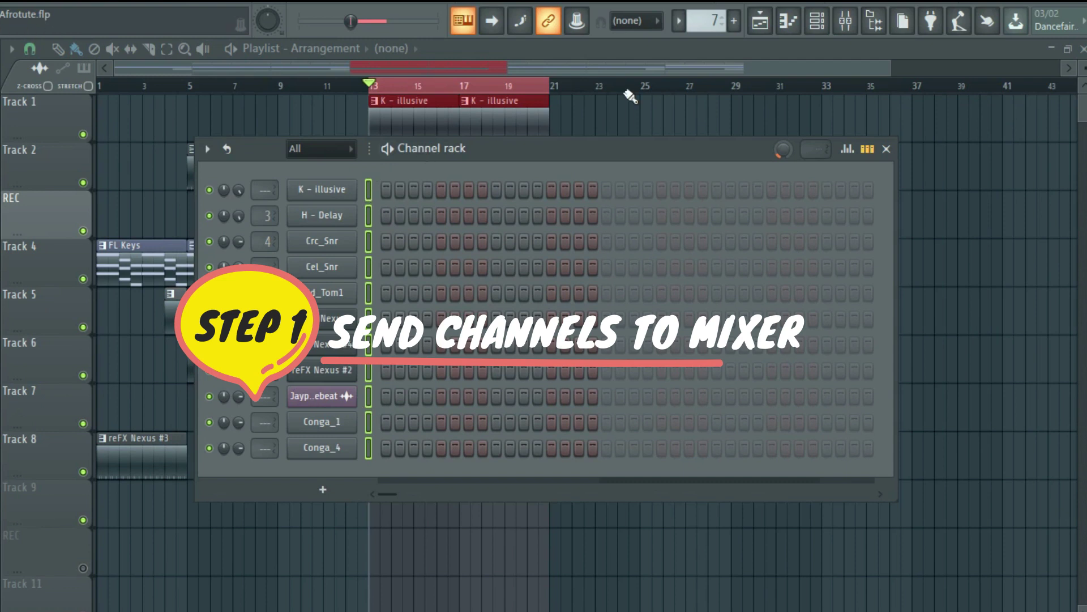
- Route the selected channels to consecutive mixer tracks starting from Insert 1, and play the loop to check their levels
click(846, 21)
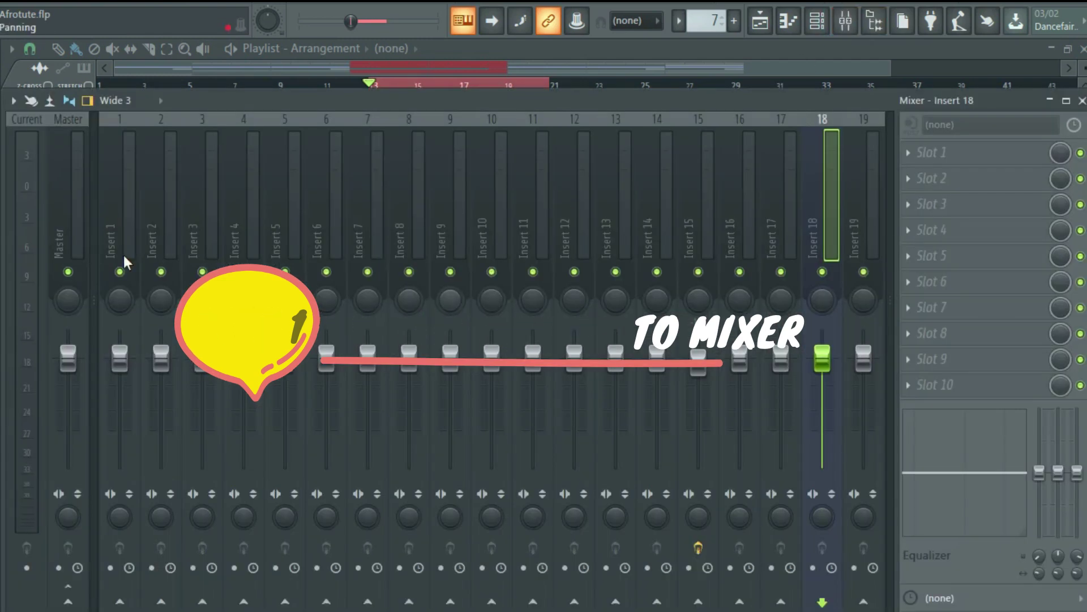
click(111, 241)
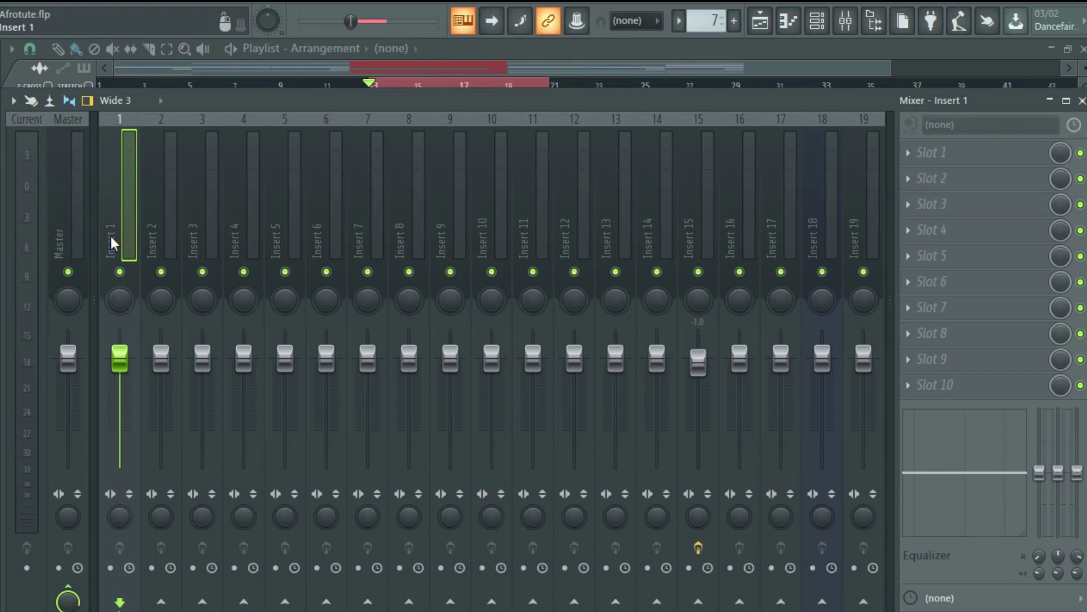
right_click(111, 236)
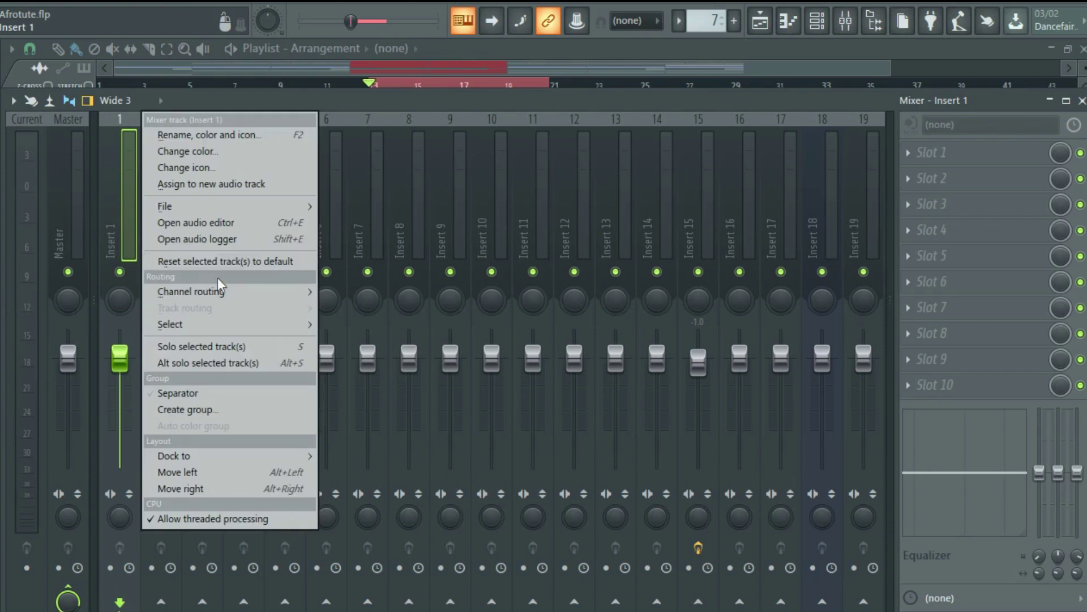
mouse_move(237, 290)
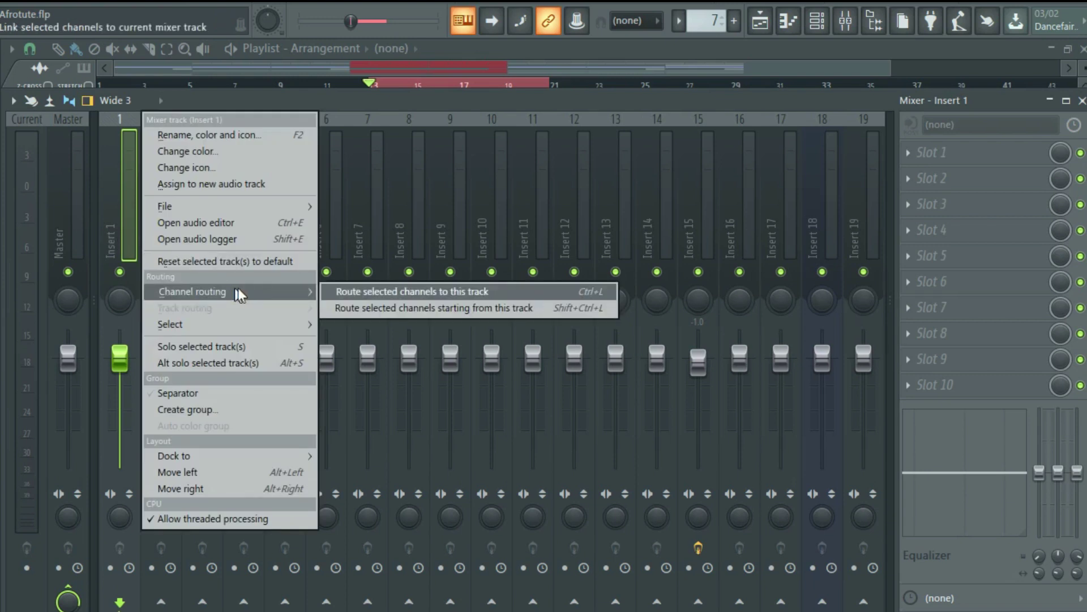
click(379, 309)
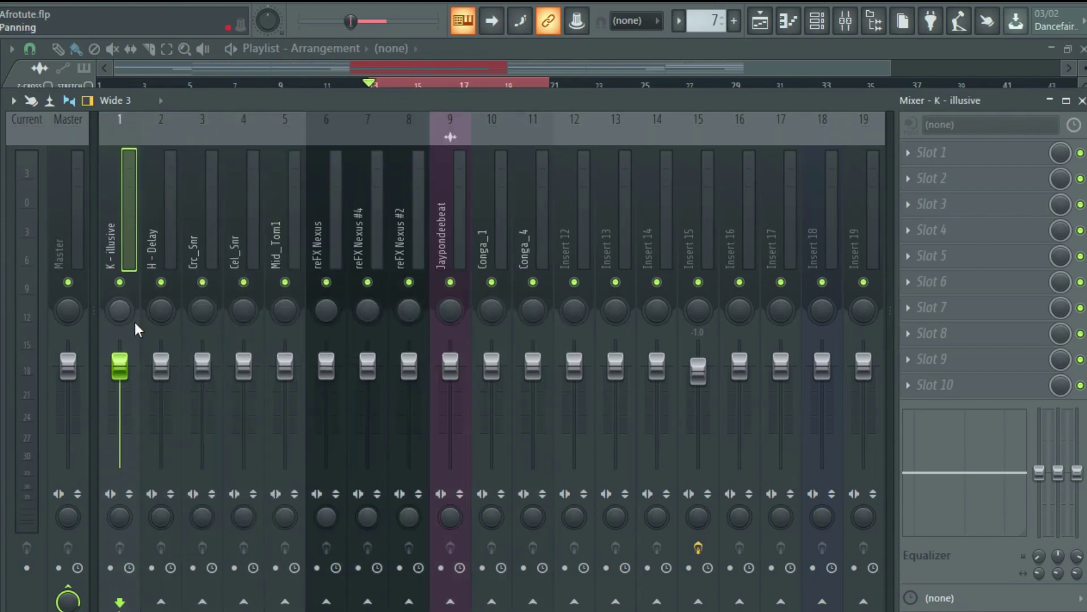
key(space)
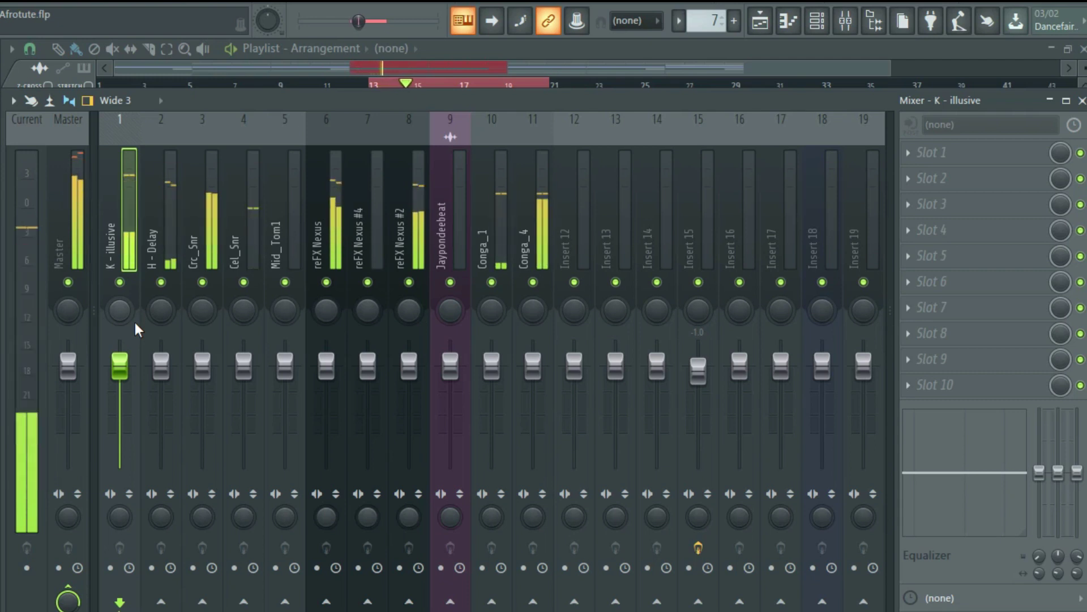
key(space)
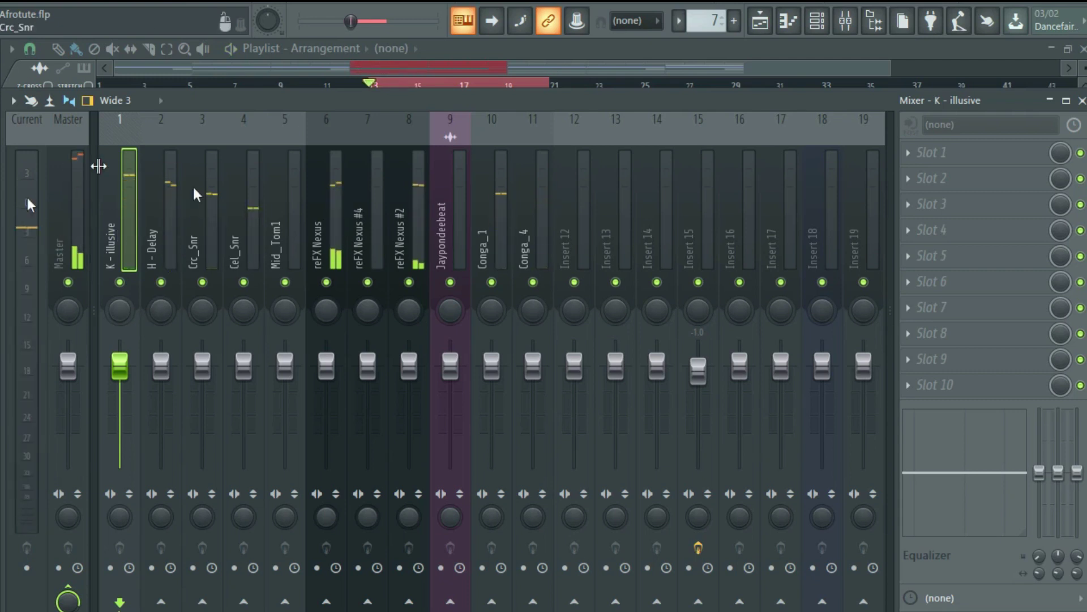
- Load Wave Candy into effect slot 10 of the Master track and apply its Peak meter preset
click(54, 214)
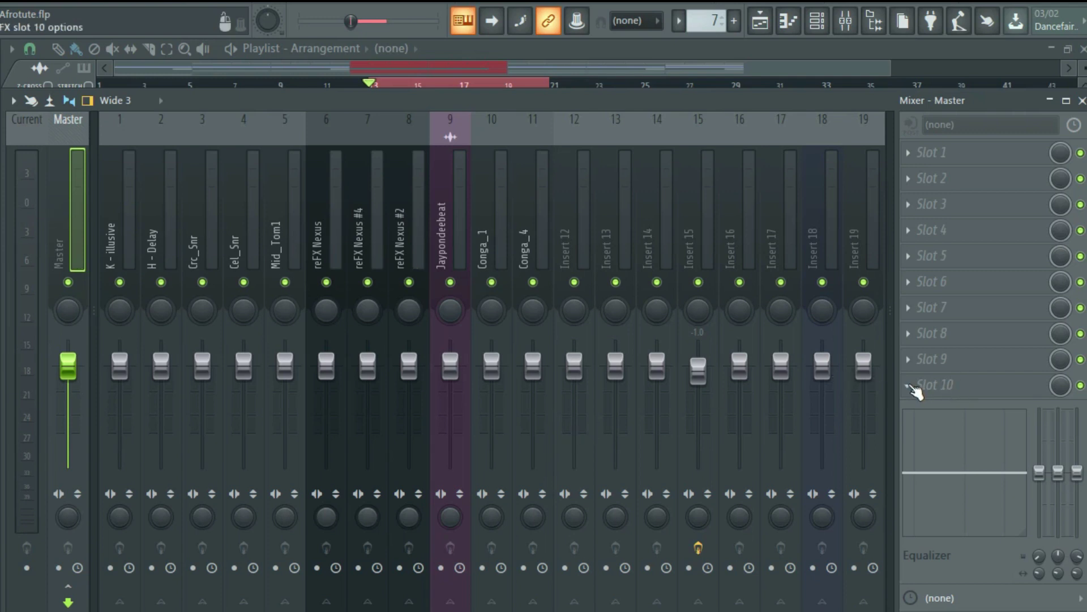
click(910, 385)
mouse_move(927, 236)
click(808, 2)
click(85, 196)
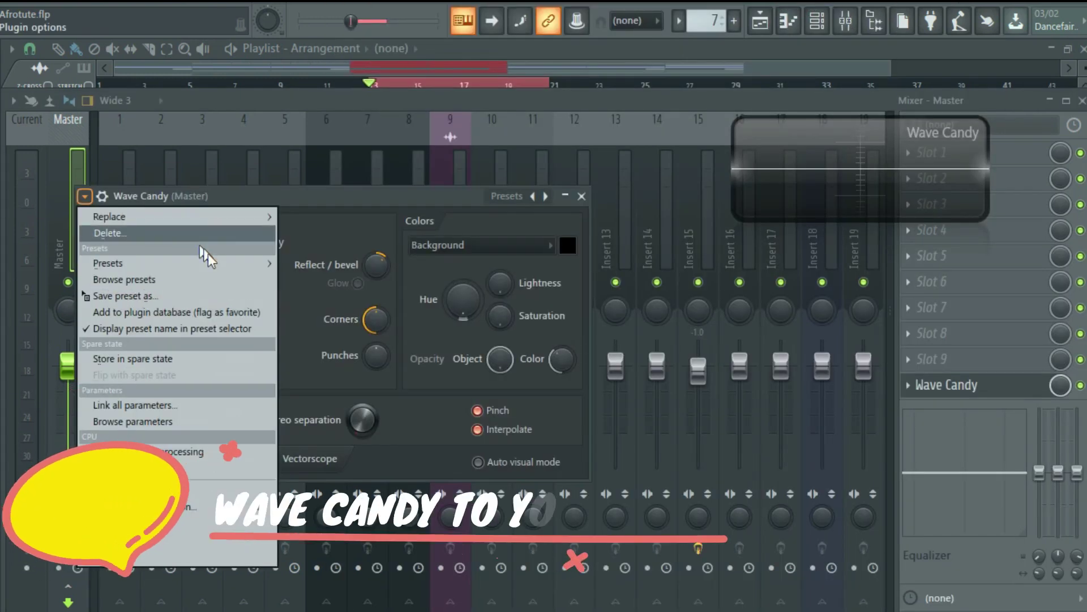
mouse_move(204, 262)
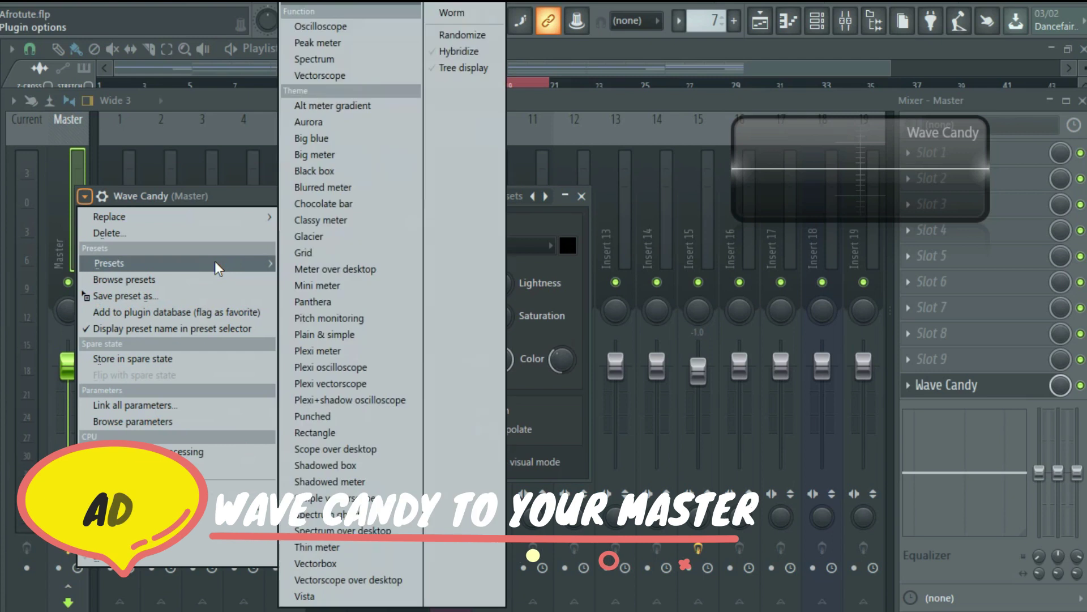
click(328, 42)
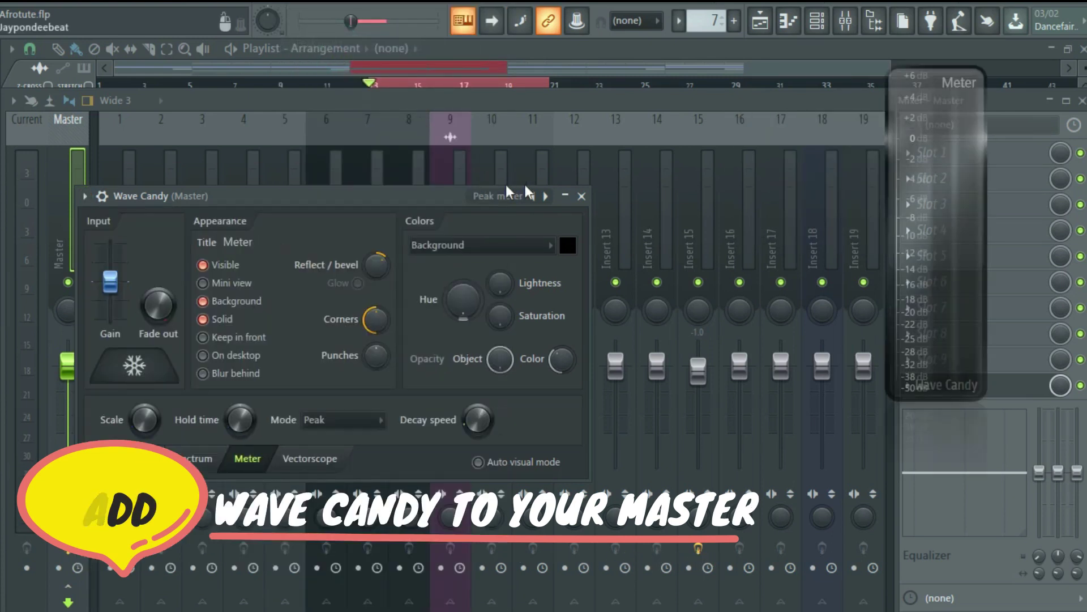
- Close the Wave Candy settings, move the floating peak meter over the Master's effect slots and enlarge it upward
click(581, 196)
click(944, 145)
drag(945, 148, 1015, 351)
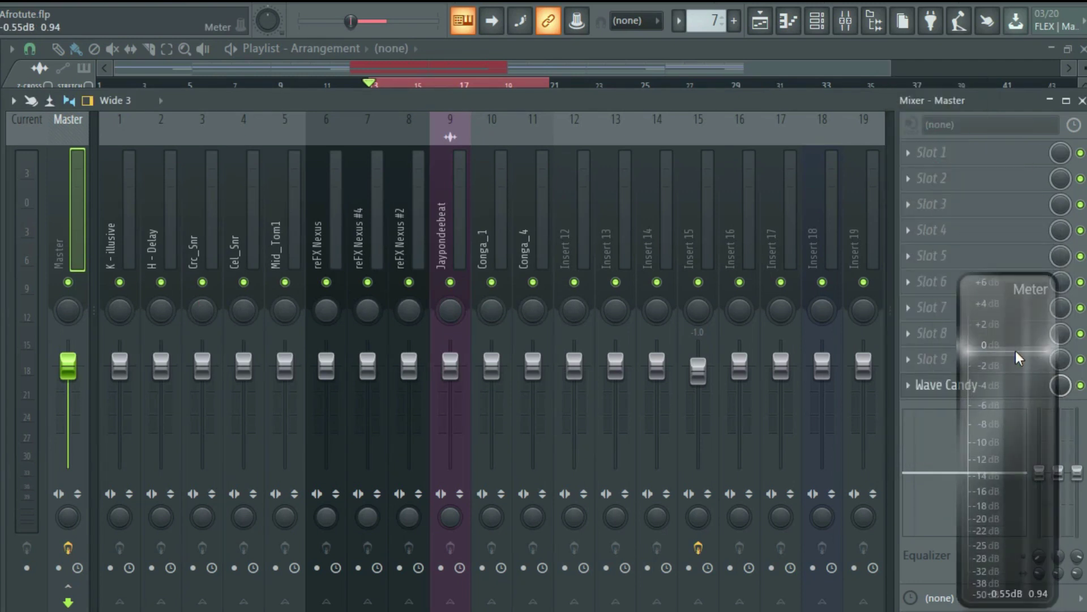
drag(1007, 276, 1001, 161)
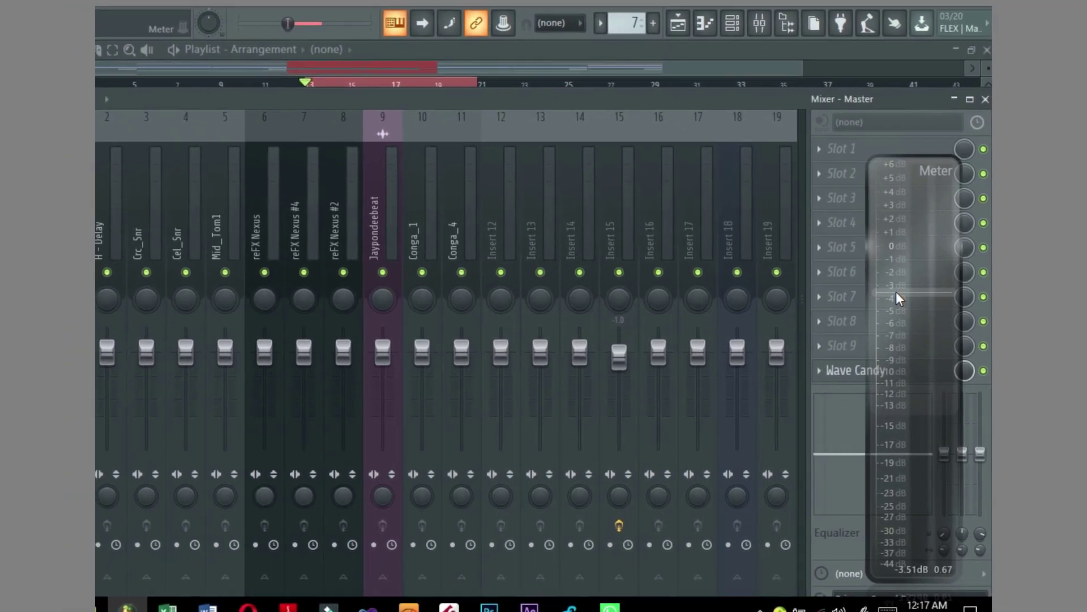
key(space)
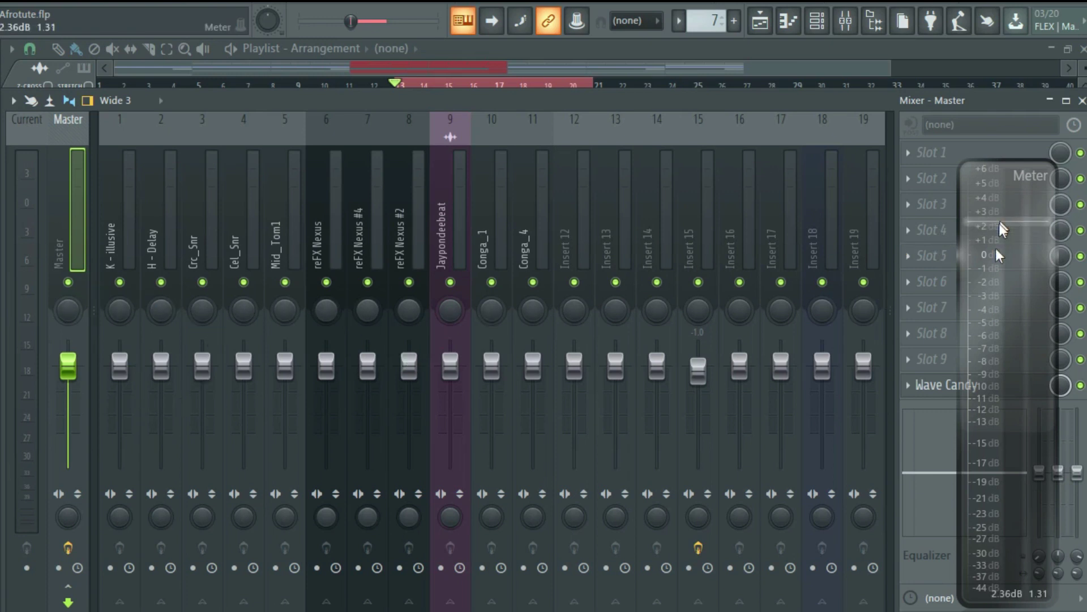
key(alt+F8)
key(alt+F8)
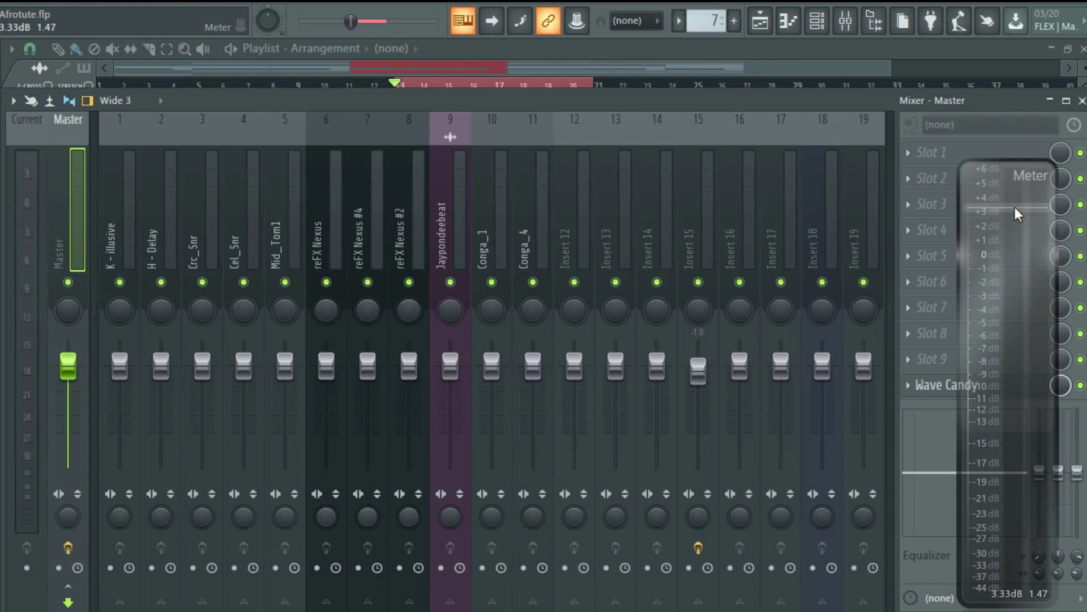
key(Right)
key(Left)
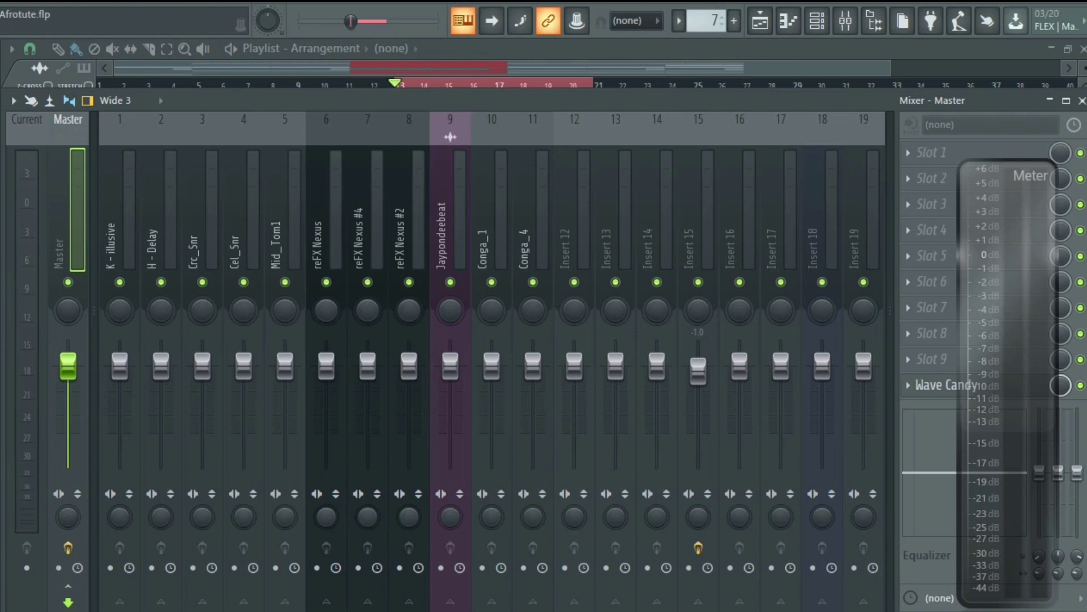
click(989, 611)
- Solo the K - illusive kick on Insert 1, select its track and play the loop to check its peak level
right_click(120, 282)
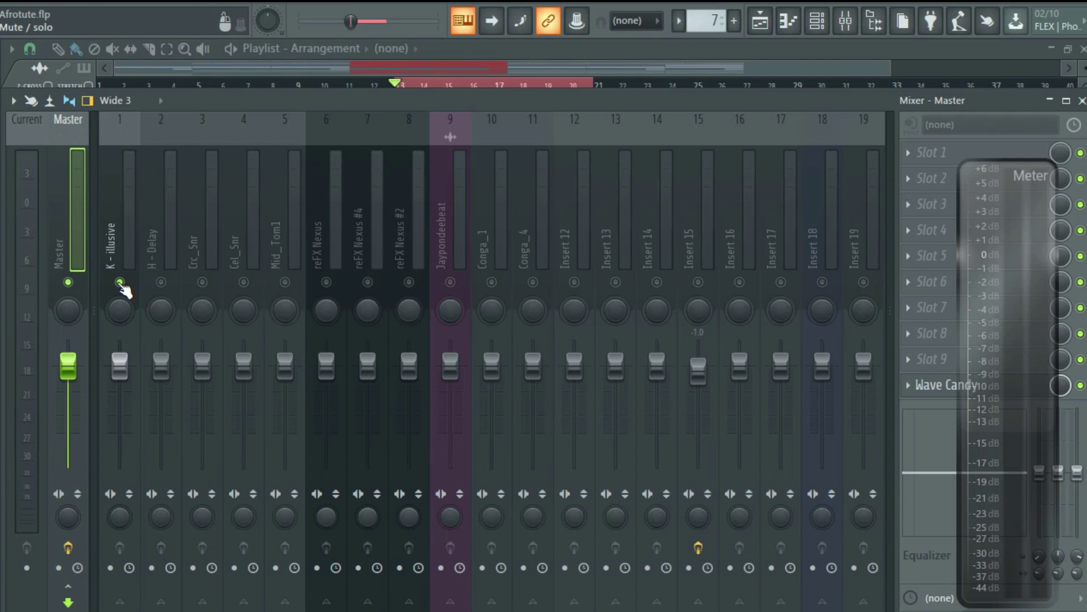
click(128, 290)
click(110, 257)
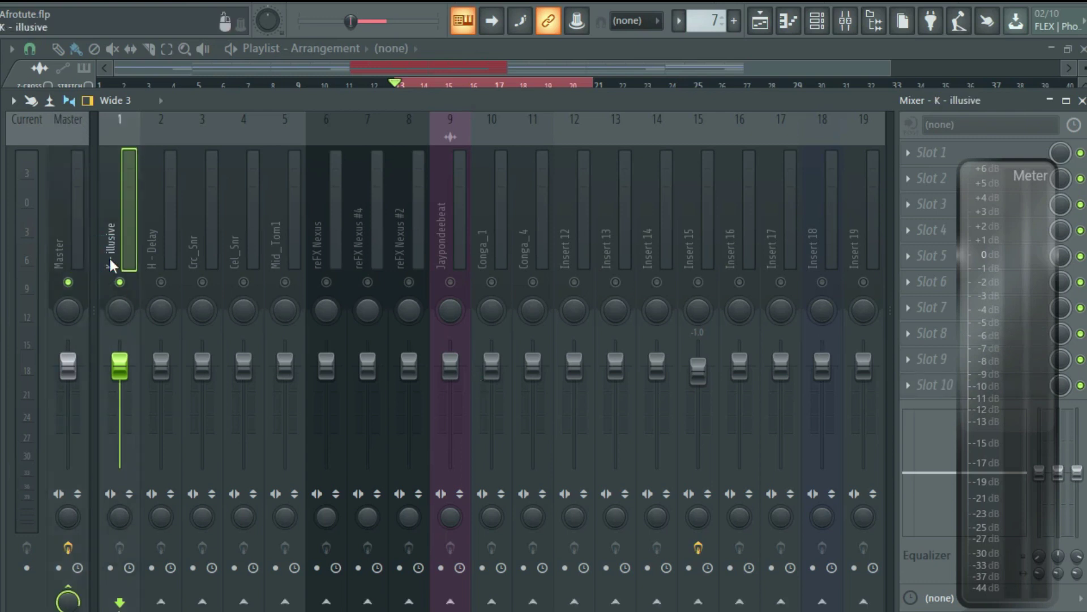
key(space)
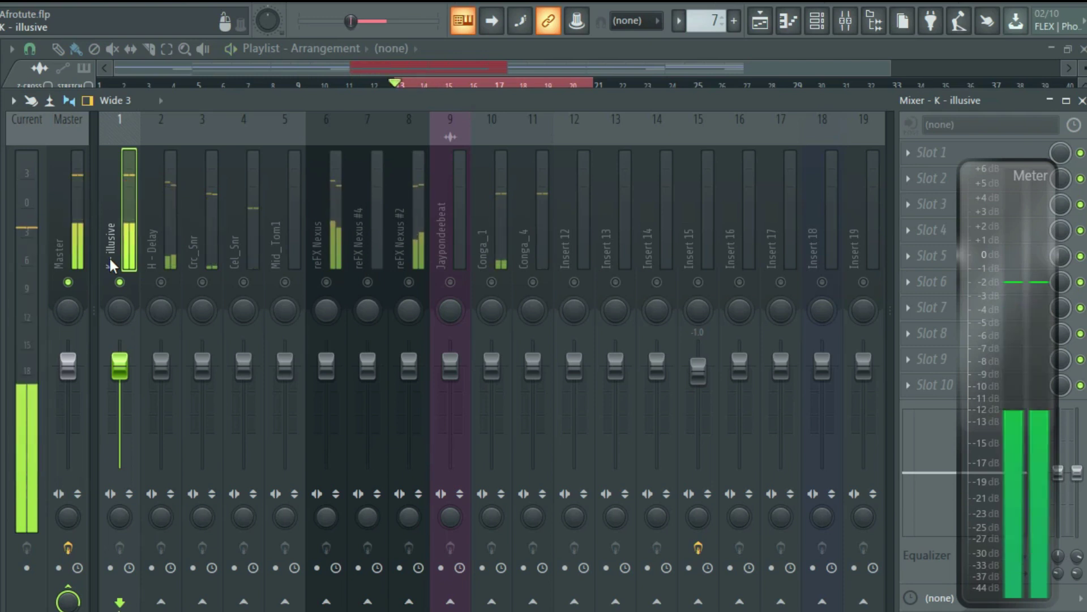
key(space)
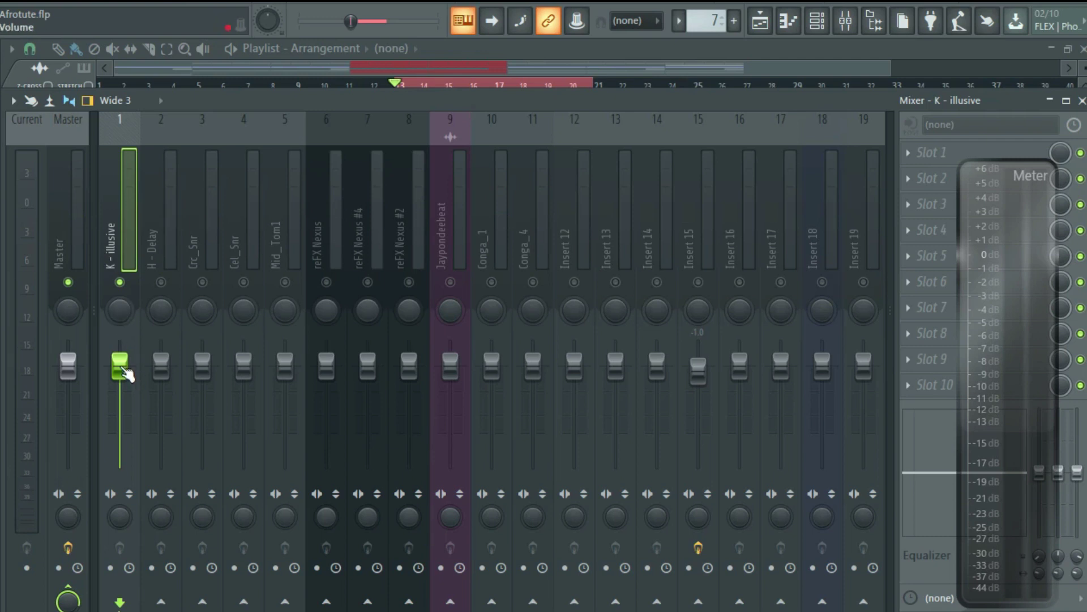
- Lower the K - illusive fader to -4.2 dB, checking the peak meter during playback
drag(119, 366, 127, 397)
key(space)
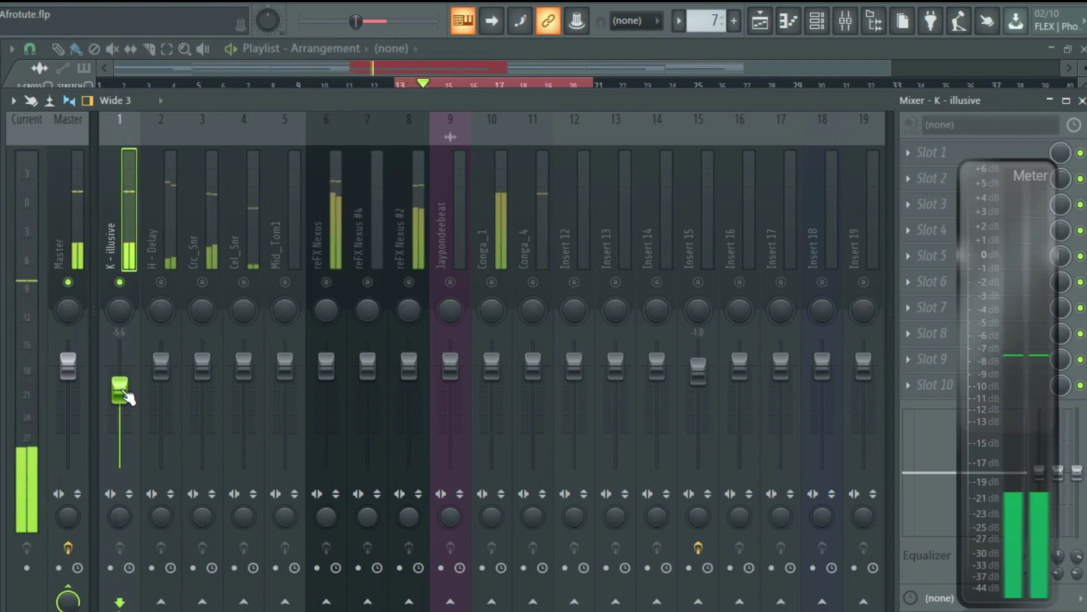
drag(126, 396, 125, 391)
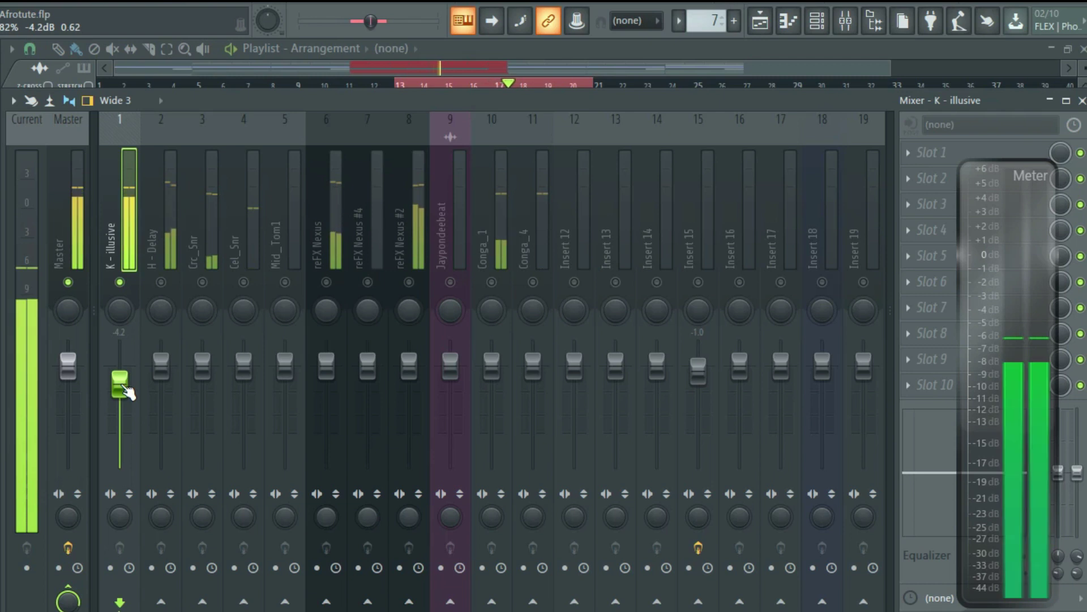
key(space)
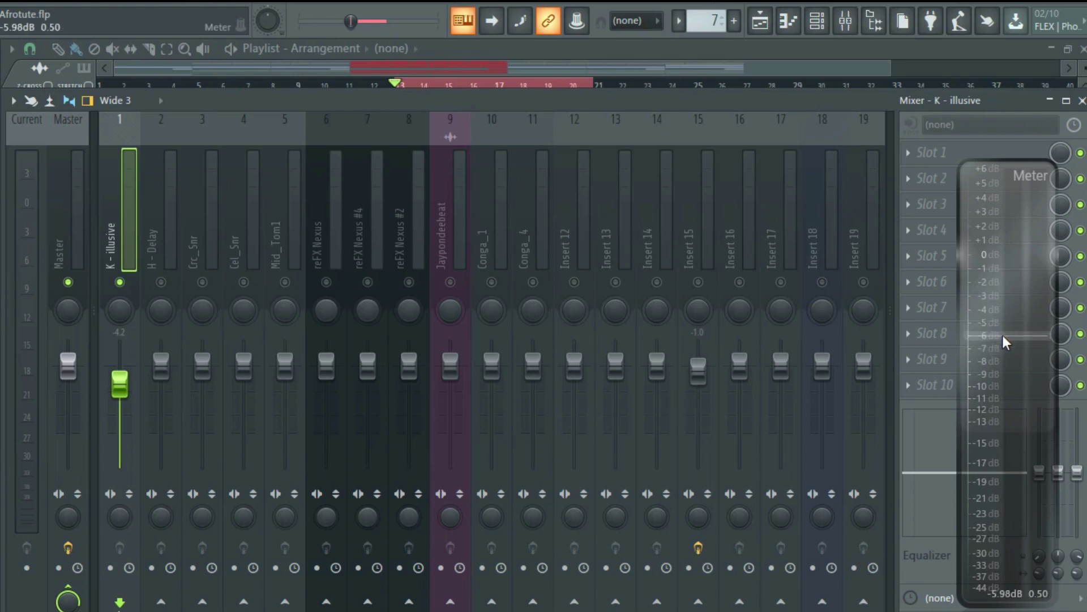
- Unmute Crc_Snr and, with the loop playing, lower it to -7.4 dB and K - illusive to -8.4 dB
click(202, 281)
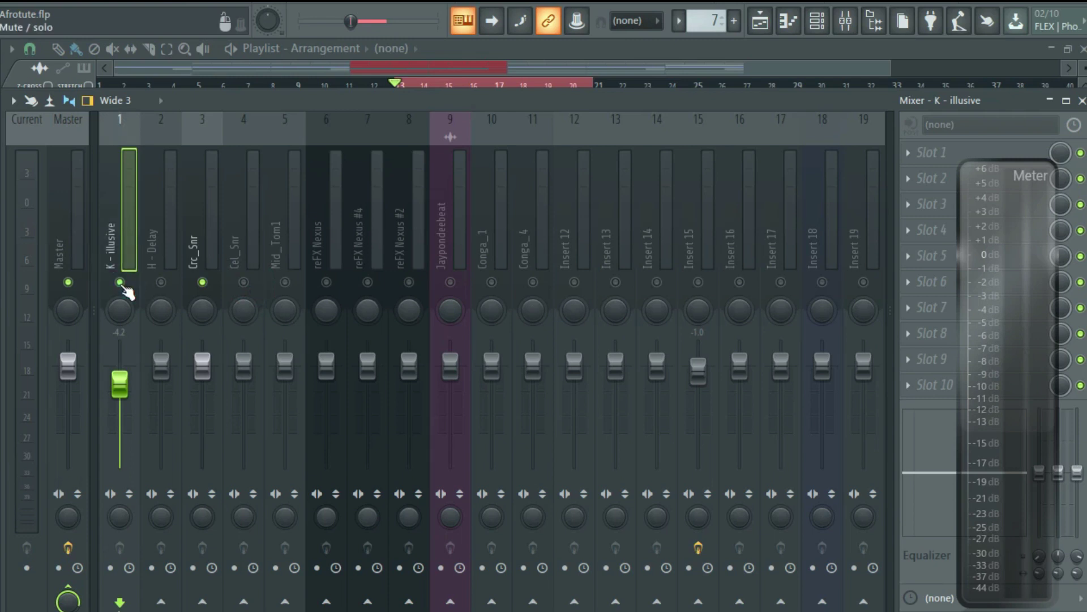
key(space)
drag(208, 387, 202, 400)
drag(120, 385, 129, 406)
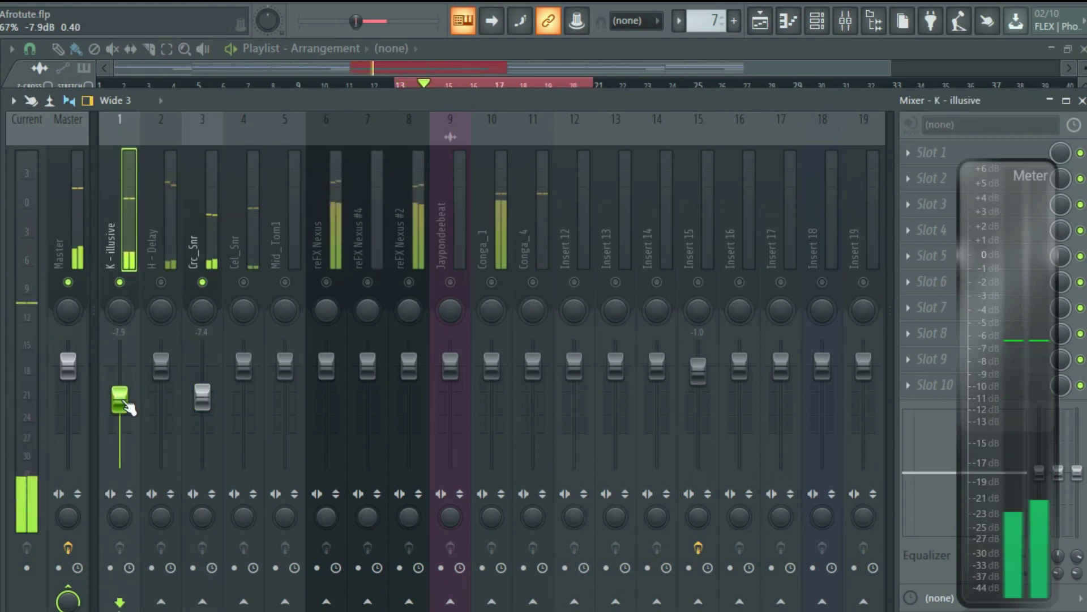
drag(129, 406, 130, 409)
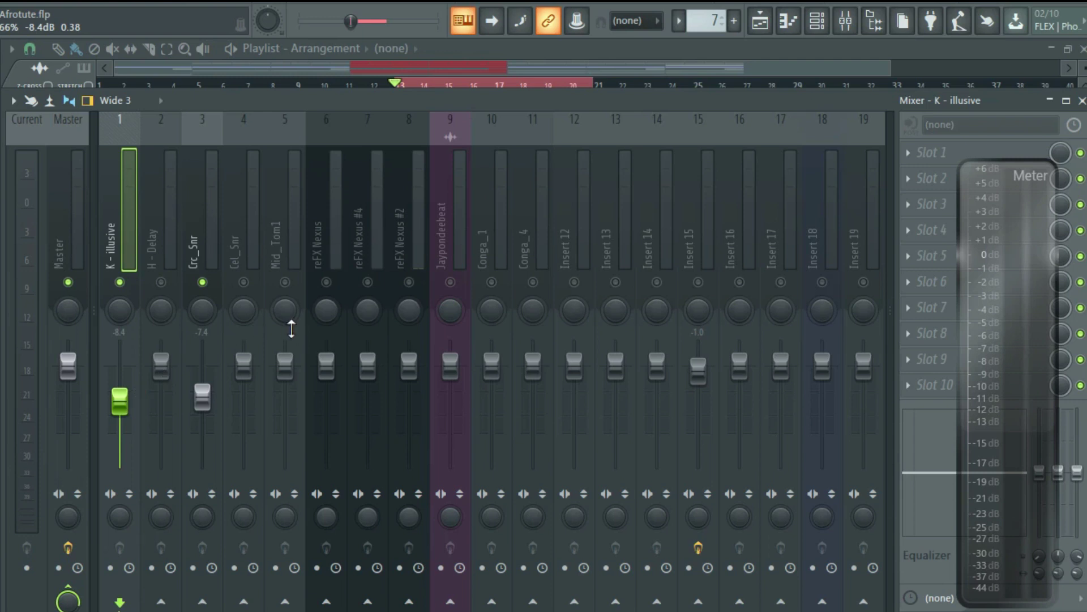
- Unmute Cel_Snr, compare the beat with and without it, and lower its fader to -3.0 dB
click(244, 282)
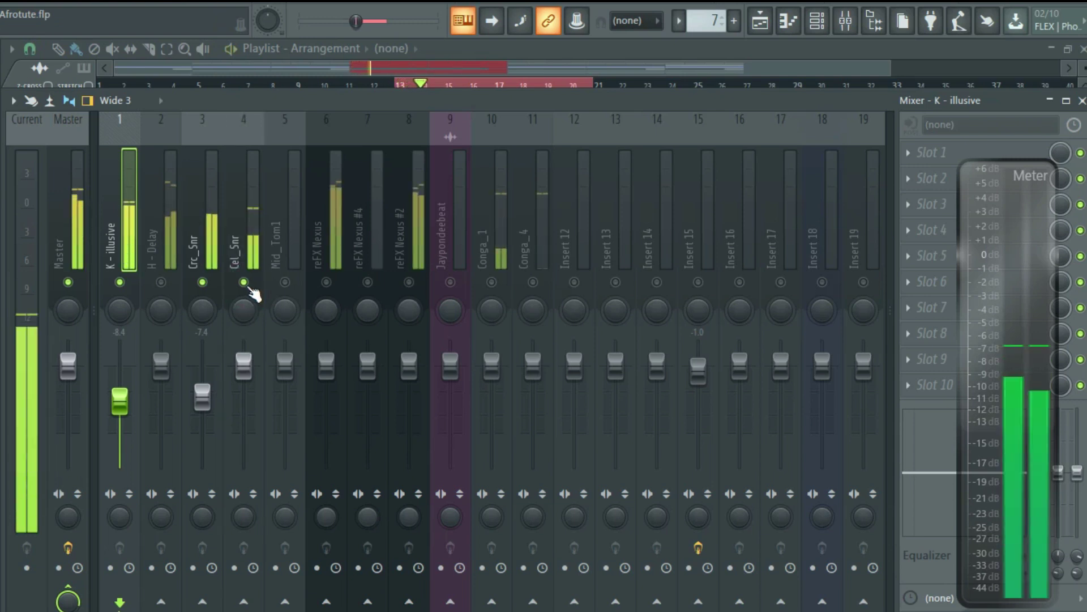
click(245, 283)
click(244, 282)
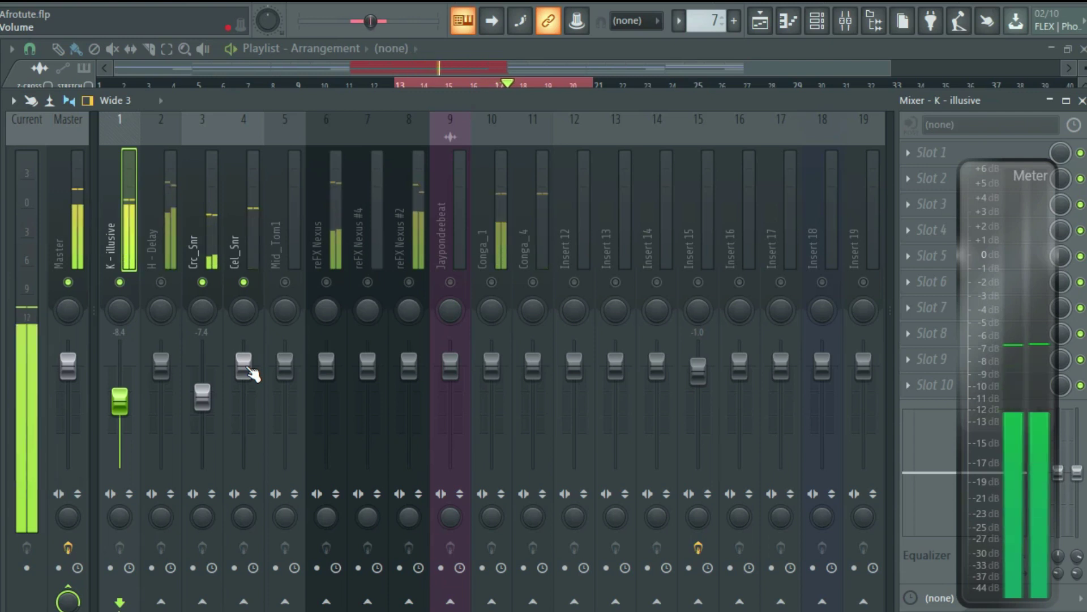
drag(251, 373, 254, 388)
- Unmute H - Delay and lower it to -10.3 dB, bringing Cel_Snr down to -5.8 dB to balance the drums
click(161, 282)
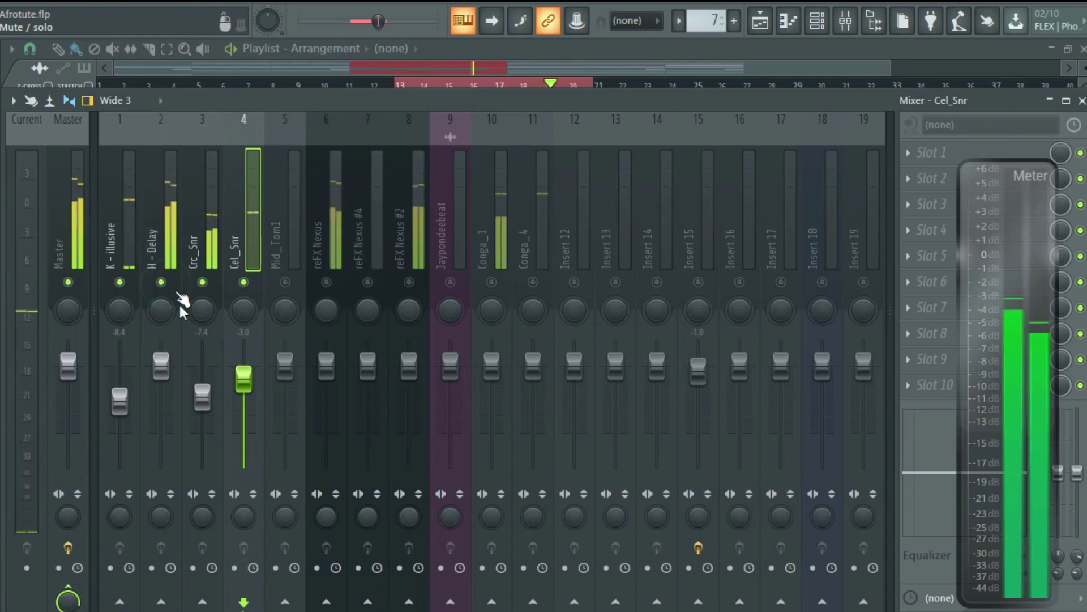
drag(170, 369, 171, 399)
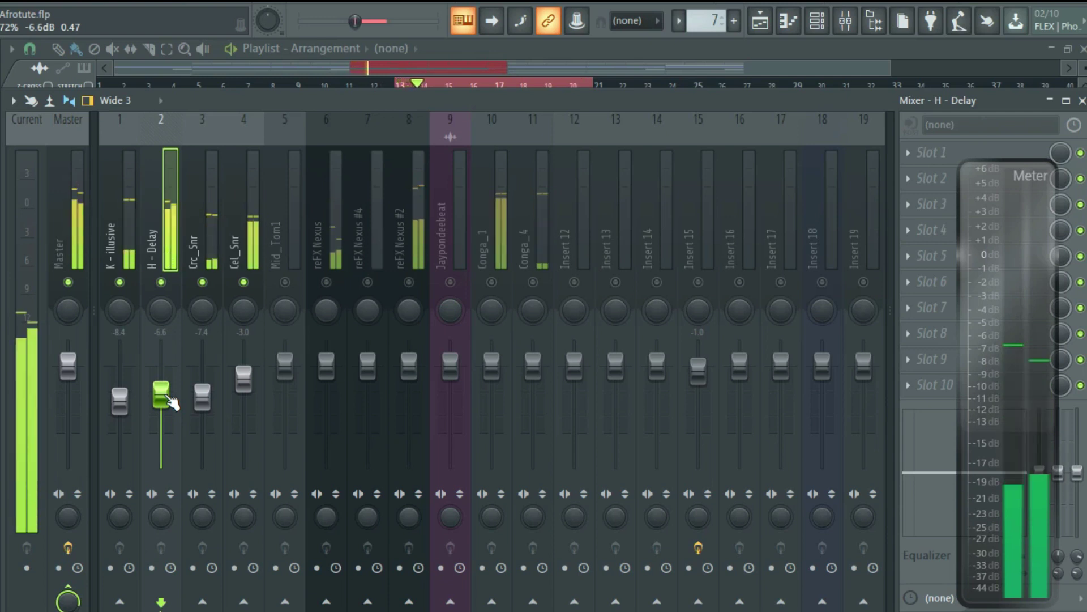
drag(171, 402, 172, 409)
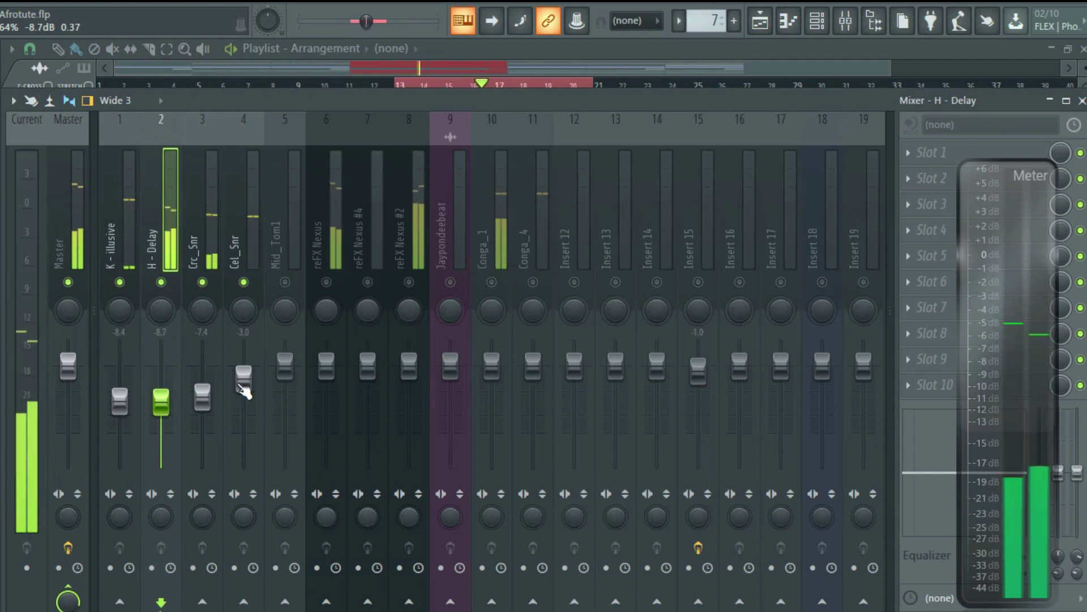
drag(240, 375, 244, 394)
drag(162, 400, 170, 415)
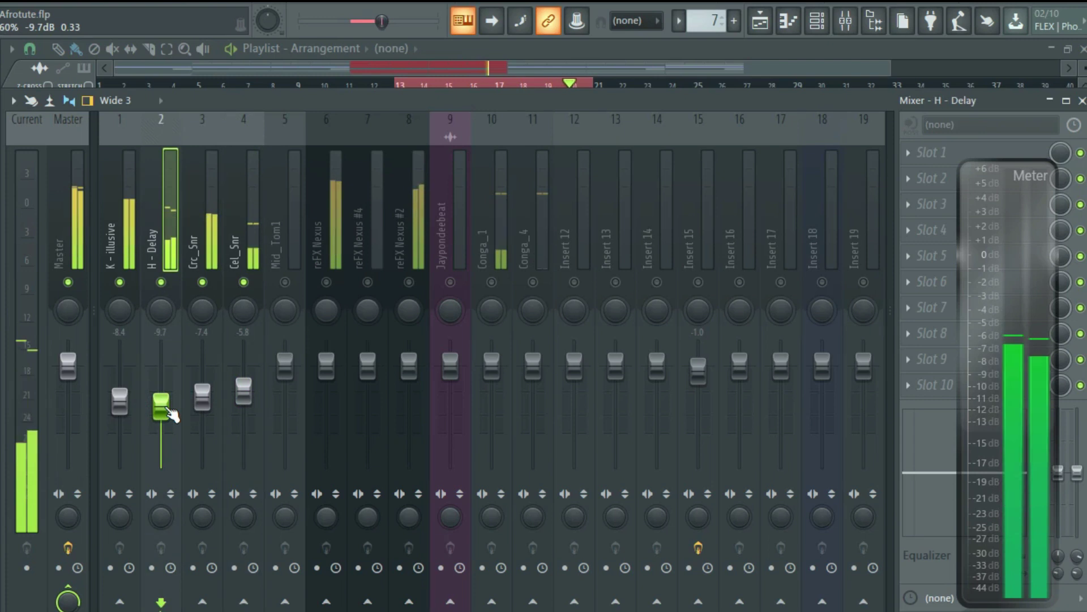
drag(169, 408, 169, 411)
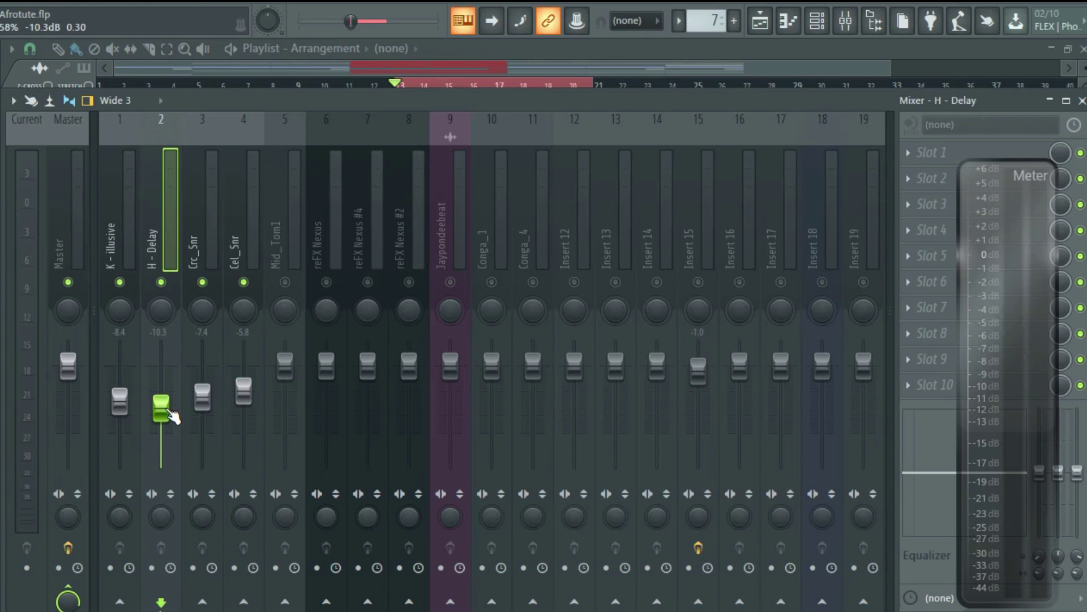
- Unmute Conga_1 and lower its fader to -8.3 dB during playback, keeping Conga_4 muted
click(493, 283)
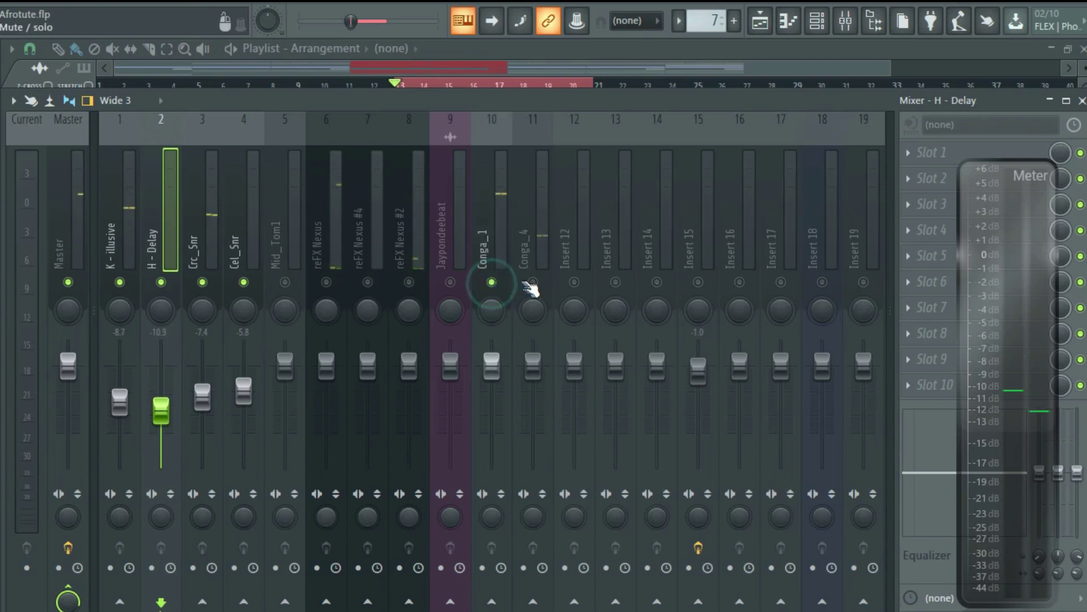
click(533, 283)
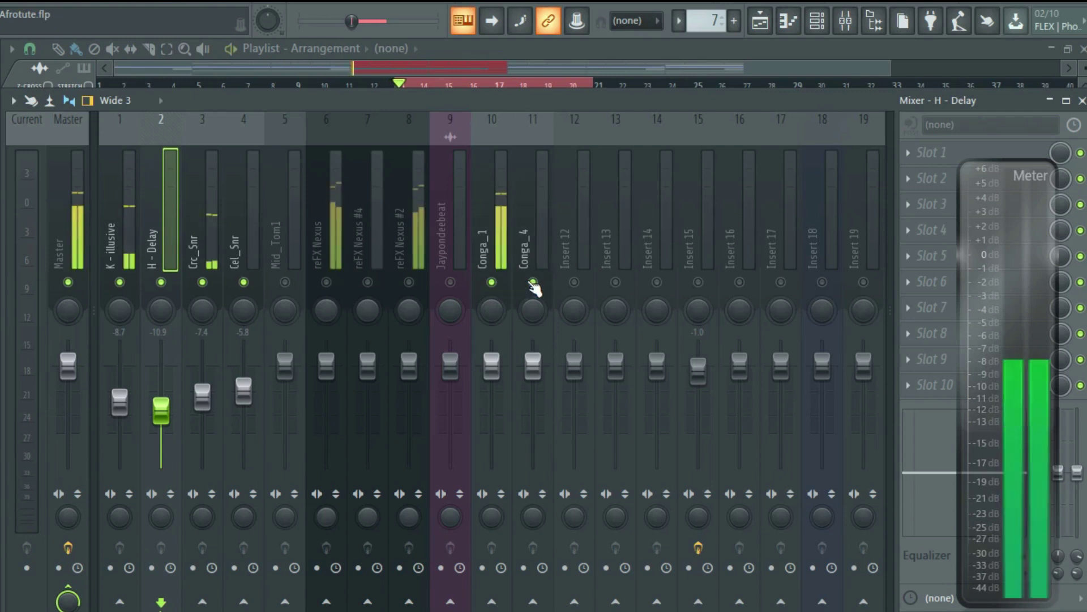
drag(492, 371, 492, 397)
click(533, 282)
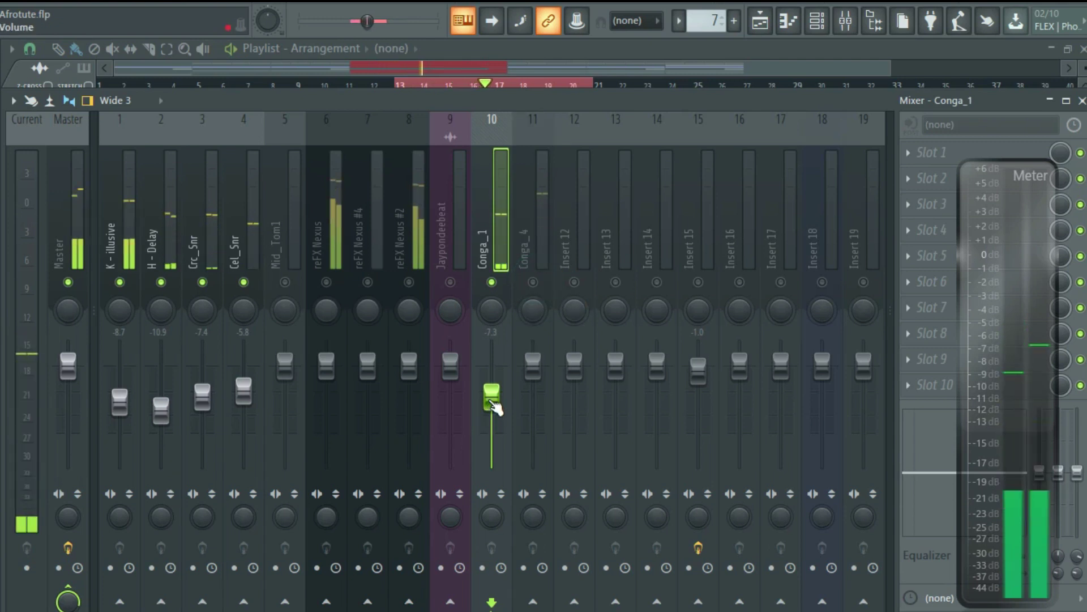
scroll(494, 406, down, 2)
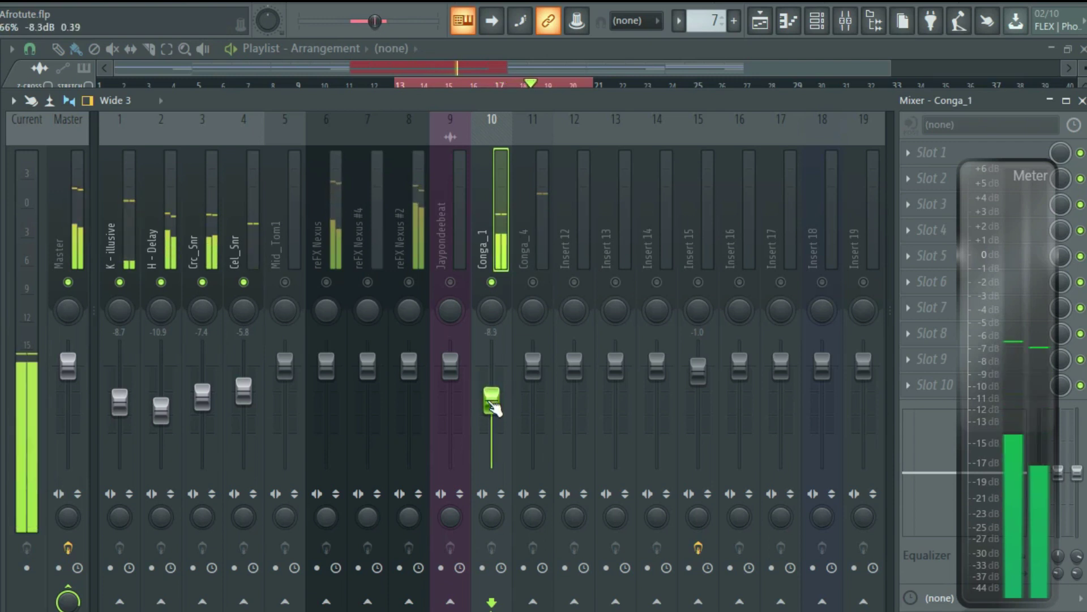
- Unmute Conga_4 and set it to -6.4 dB, raise Cel_Snr to -5.1 dB, and stop playback
click(533, 285)
drag(536, 371, 539, 401)
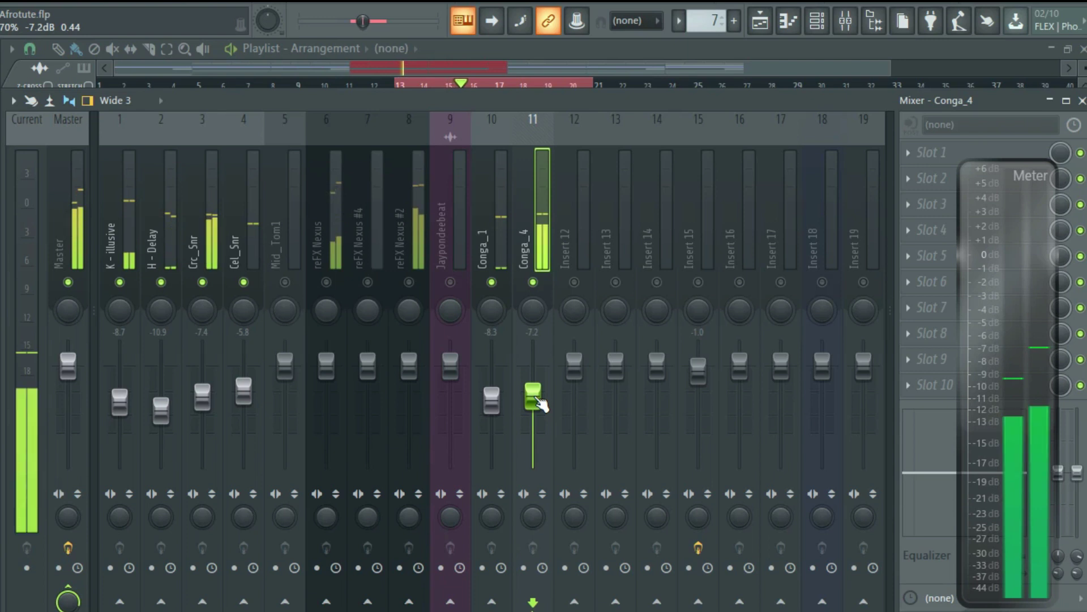
drag(539, 403, 539, 402)
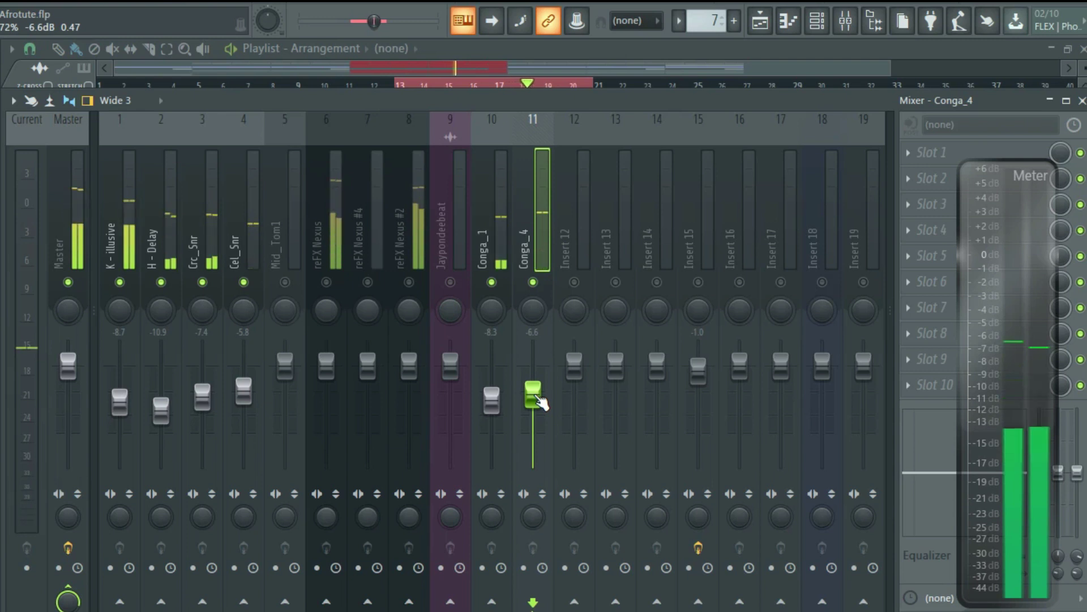
drag(540, 404, 538, 401)
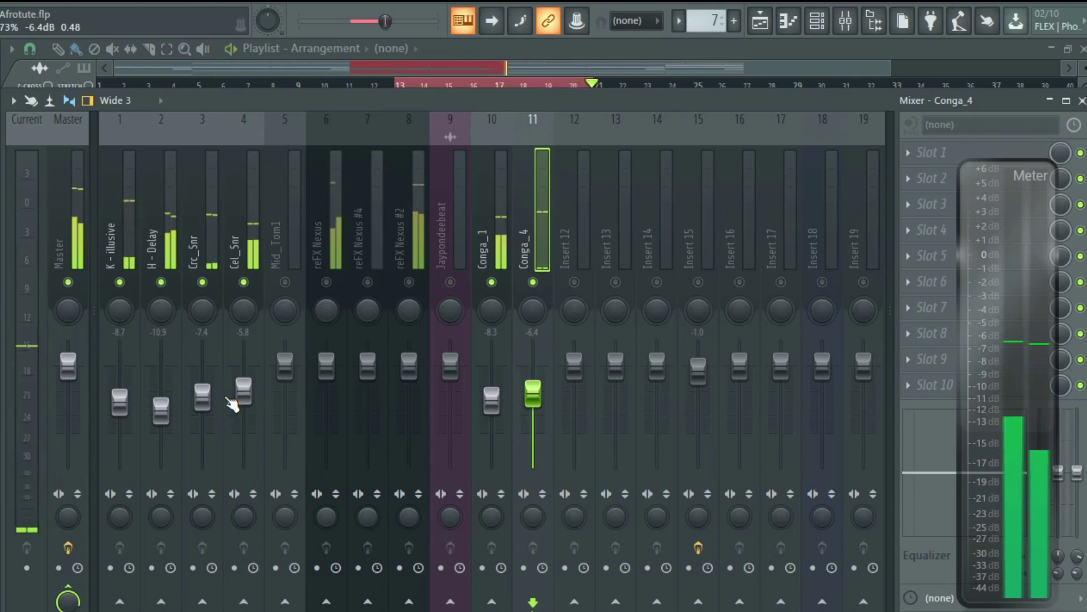
drag(255, 400, 255, 397)
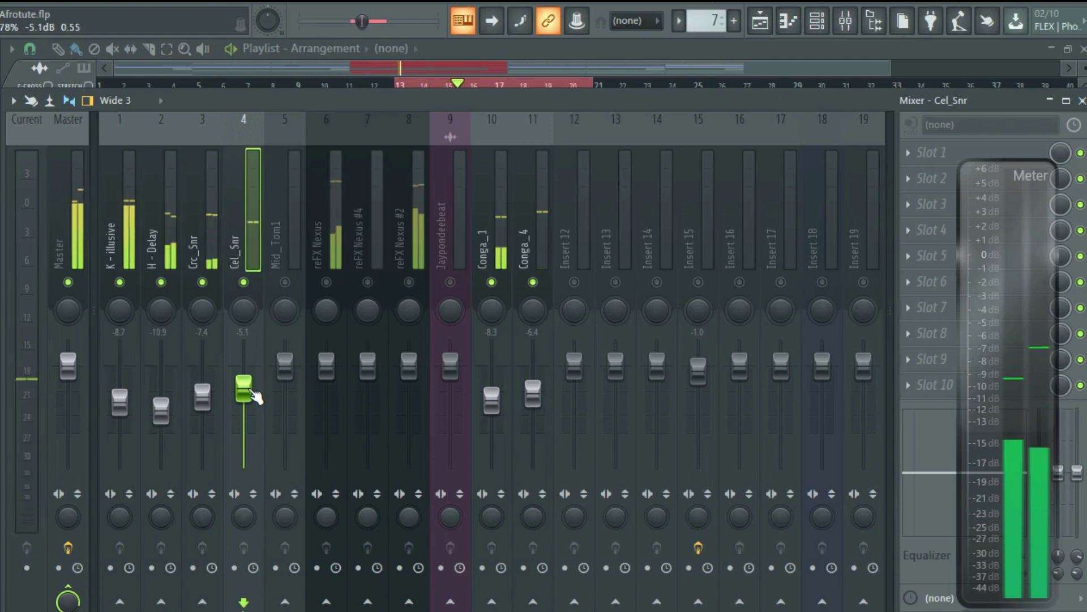
key(space)
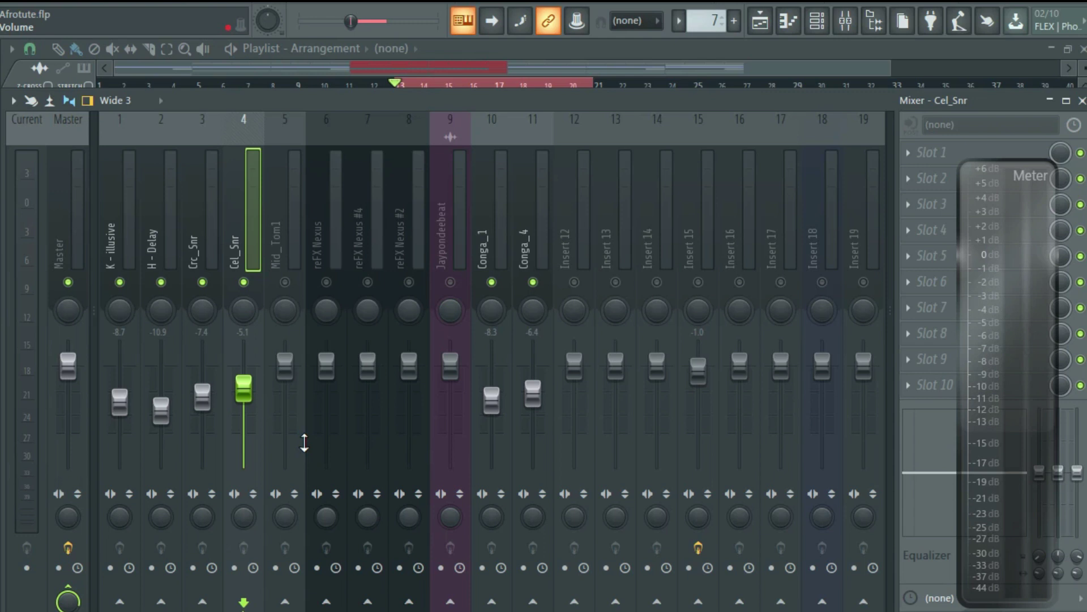
- Unmute reFX Nexus #2 and balance it at -12.6 dB, lowering Conga_1 to -8.5 dB and Conga_4 to -7.5 dB
click(408, 282)
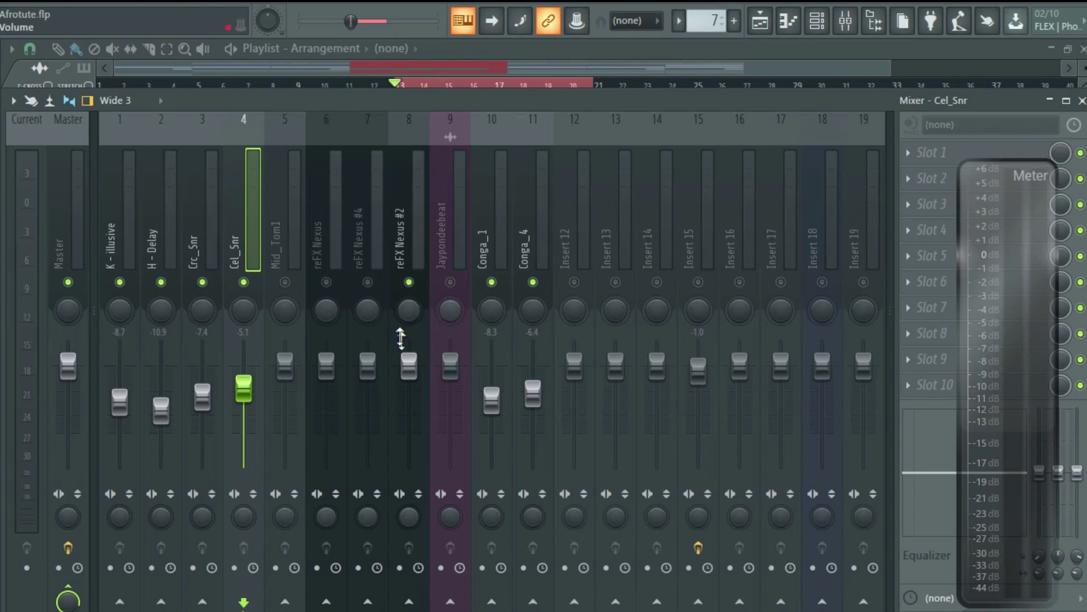
drag(407, 374, 415, 418)
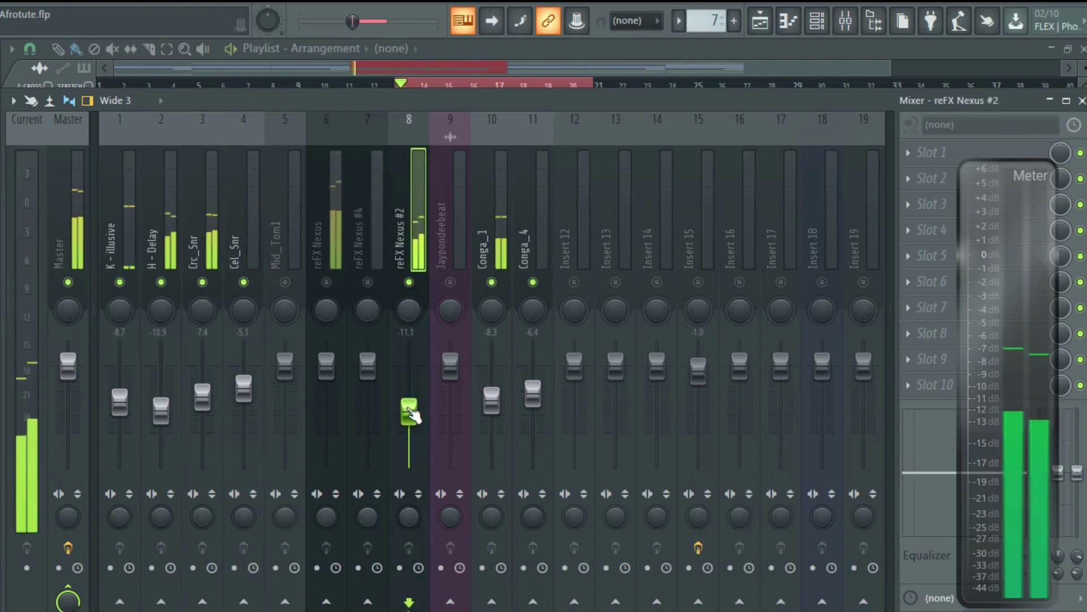
drag(492, 400, 533, 399)
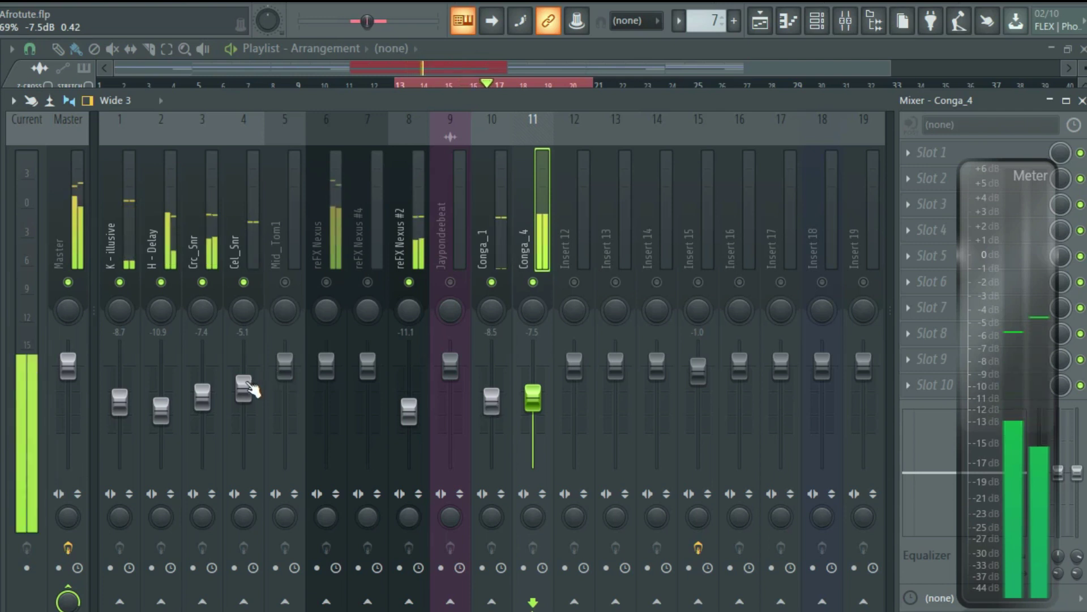
drag(410, 413, 416, 424)
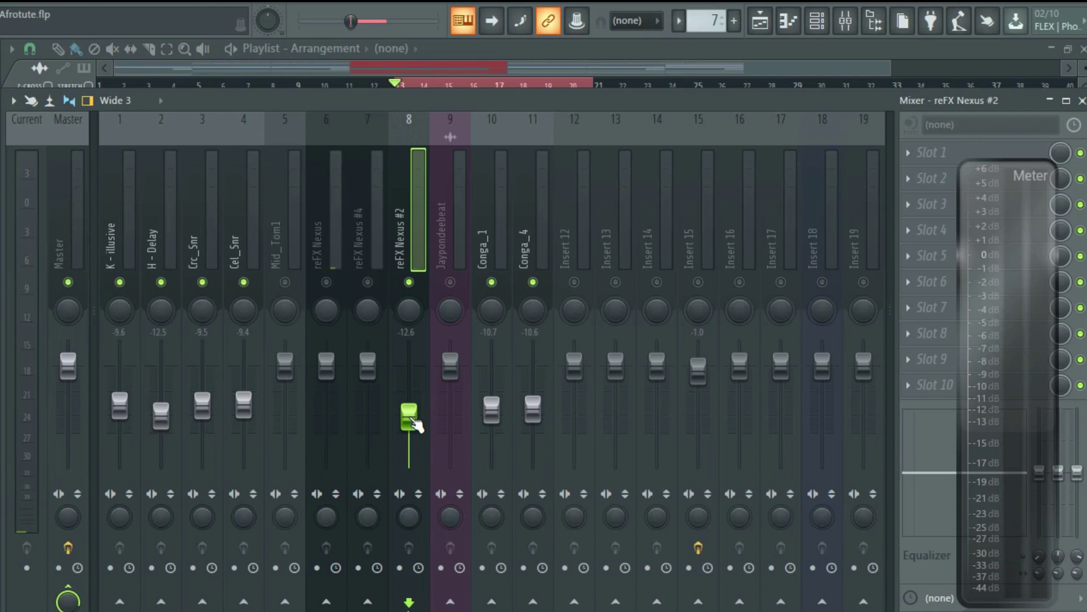
- Unmute reFX Nexus and lower its fader to -17.6 dB while playing the looped section, finishing with playback stopped
click(327, 282)
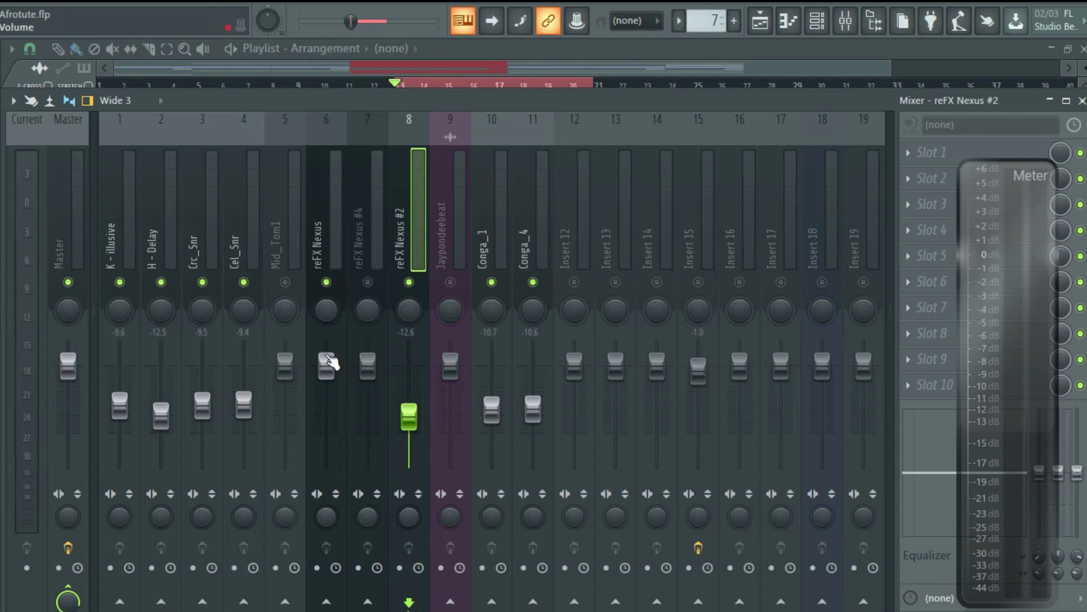
key(space)
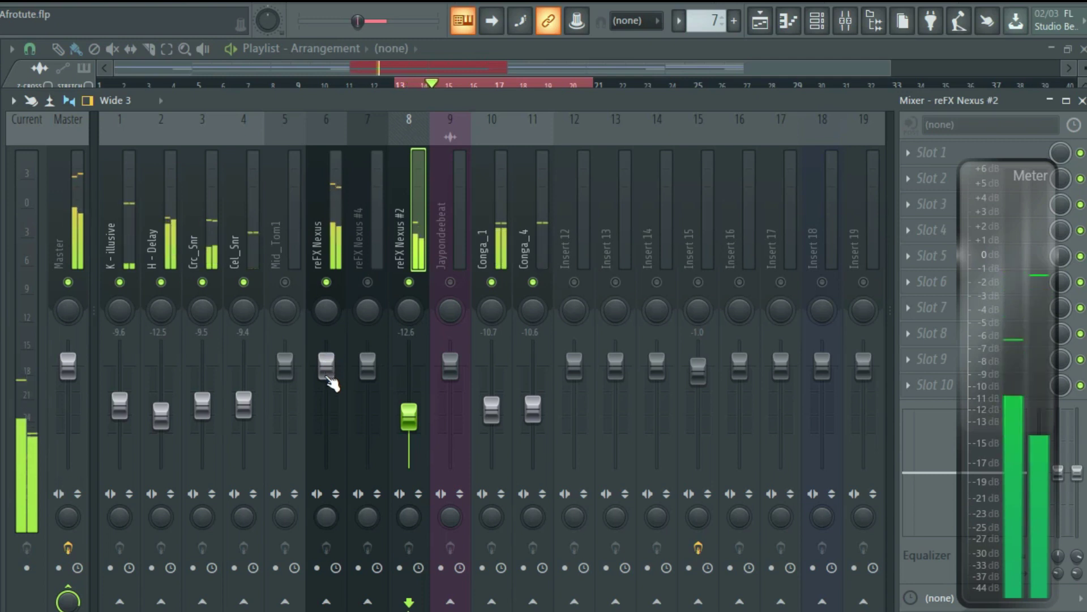
key(space)
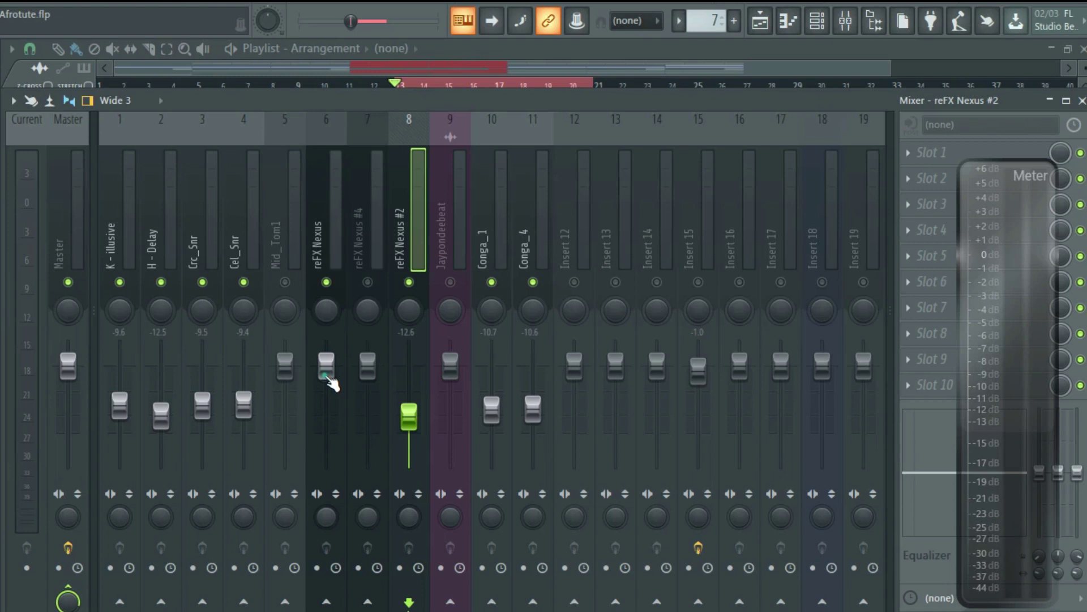
drag(328, 375, 328, 407)
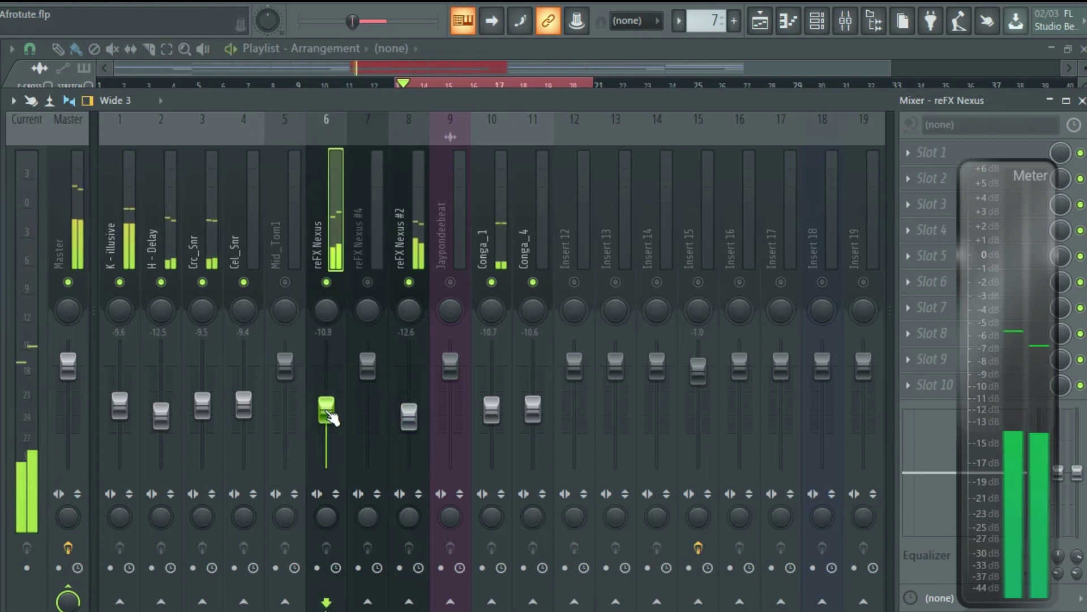
drag(331, 418, 338, 440)
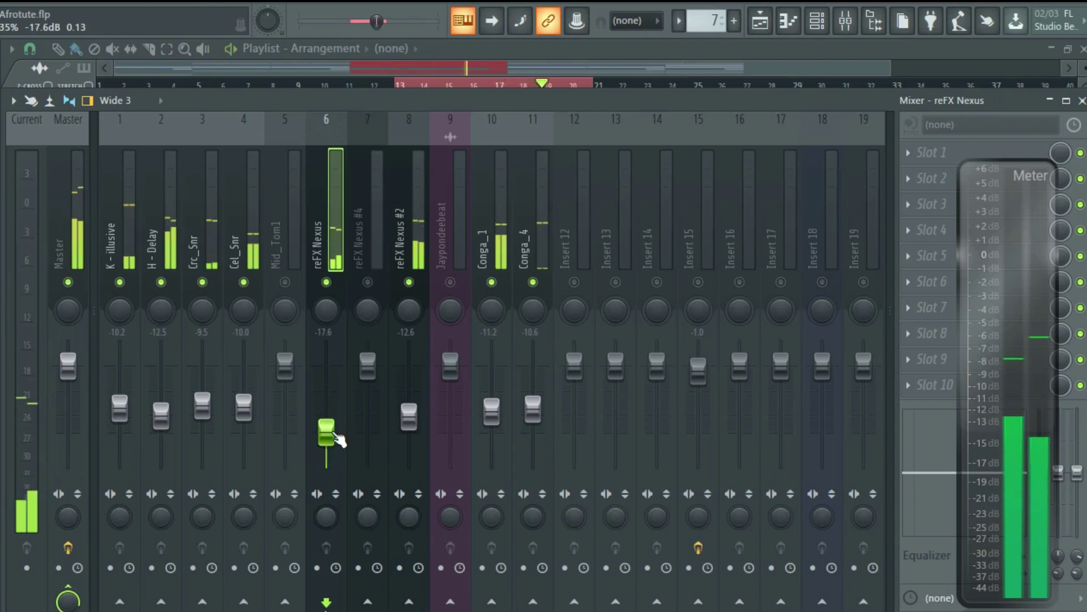
key(space)
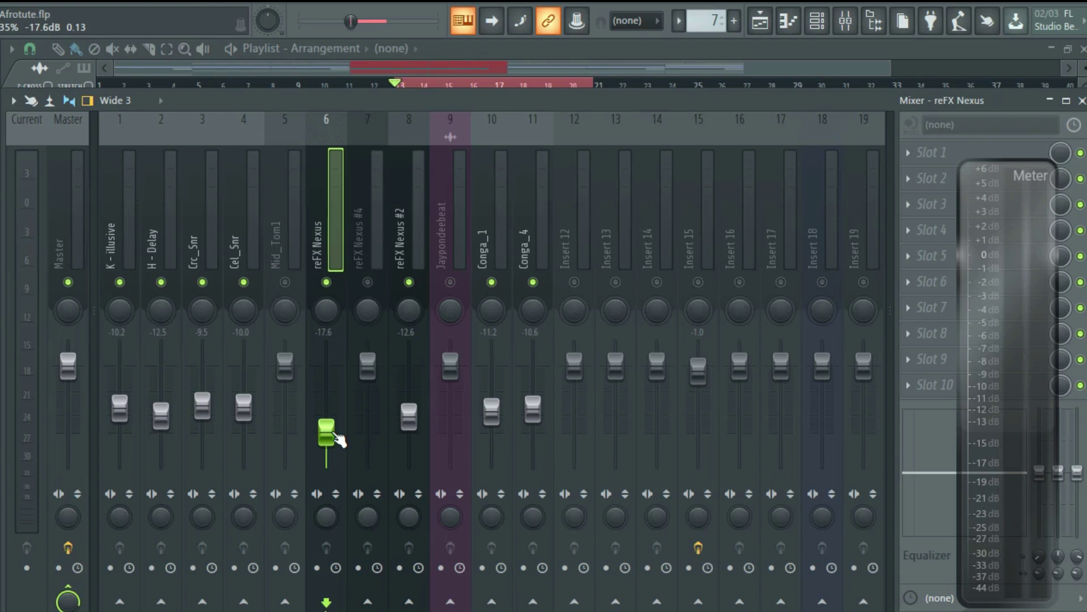
- Place the playhead at the start of bar 13 in the playlist and bring the mixer back up
click(845, 21)
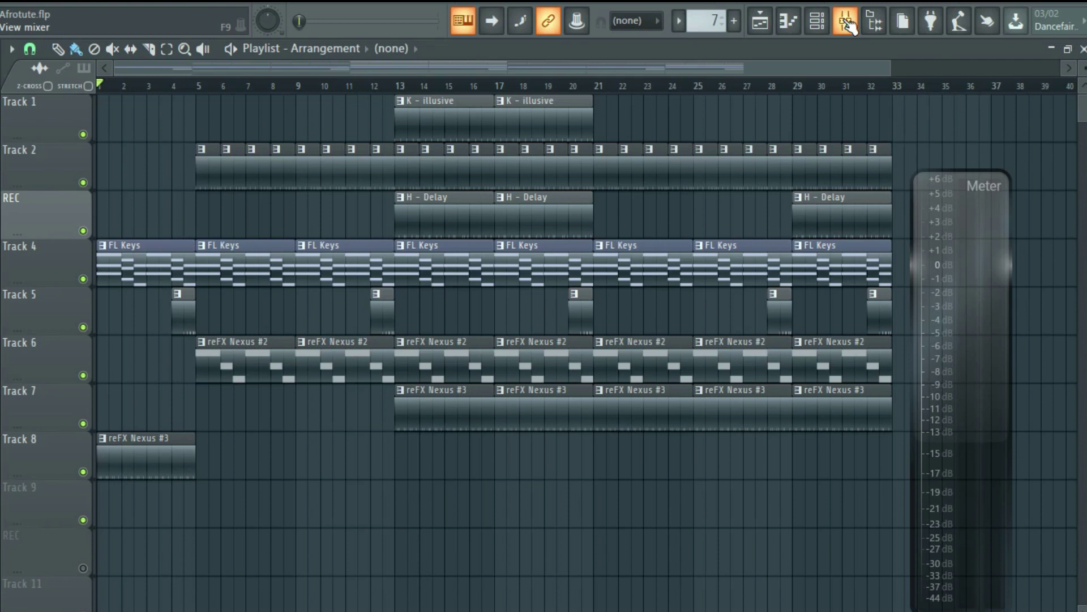
click(397, 85)
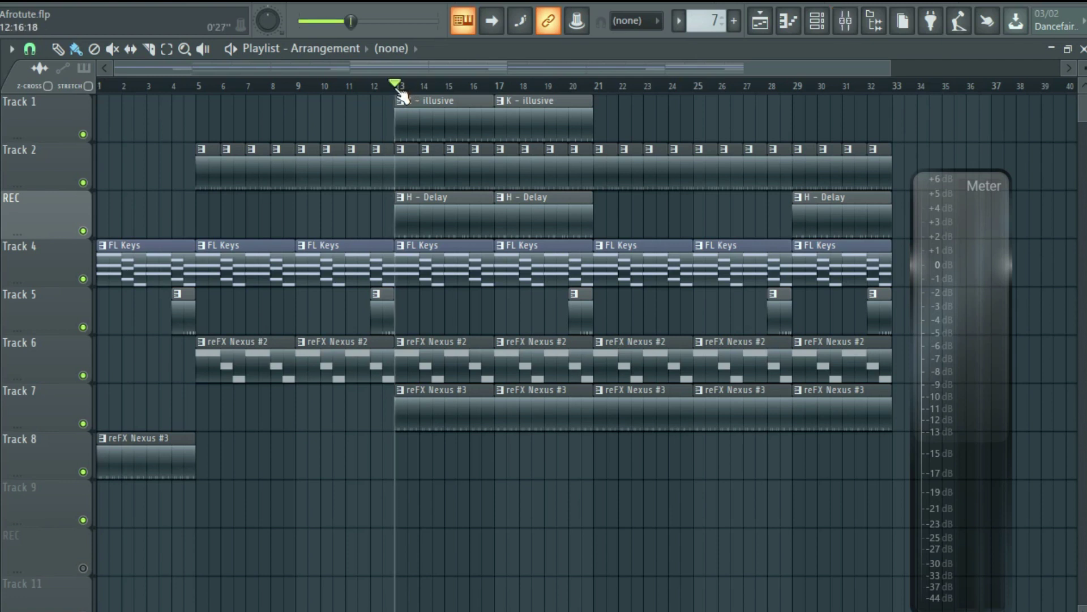
click(857, 23)
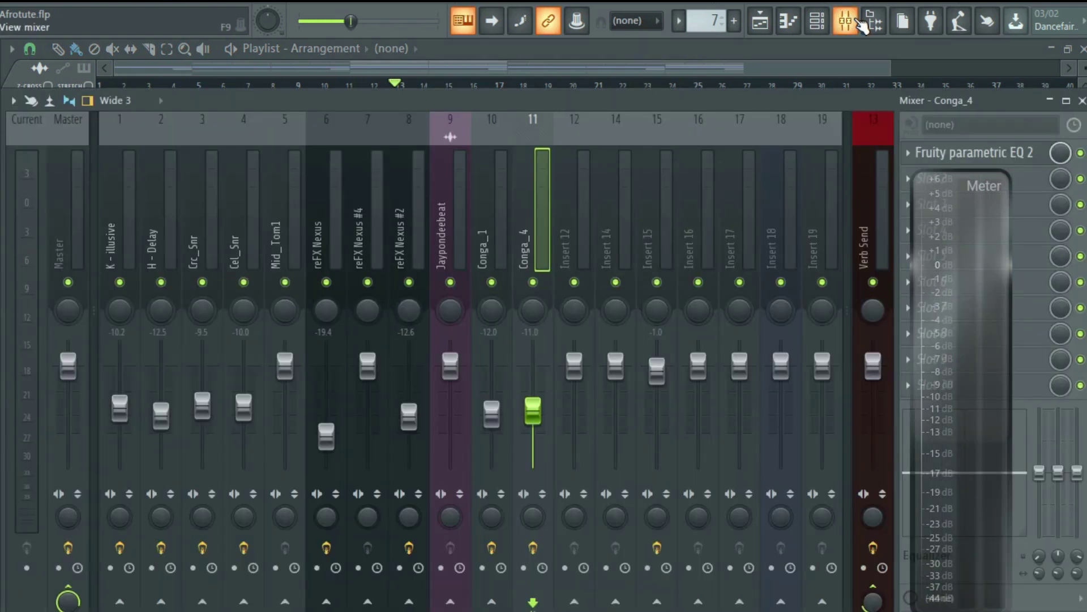
- Load Ozone 8 into the Master track's first effect slot, keeping the floating meter and plugin window clear of the controls
click(60, 226)
drag(953, 288, 587, 276)
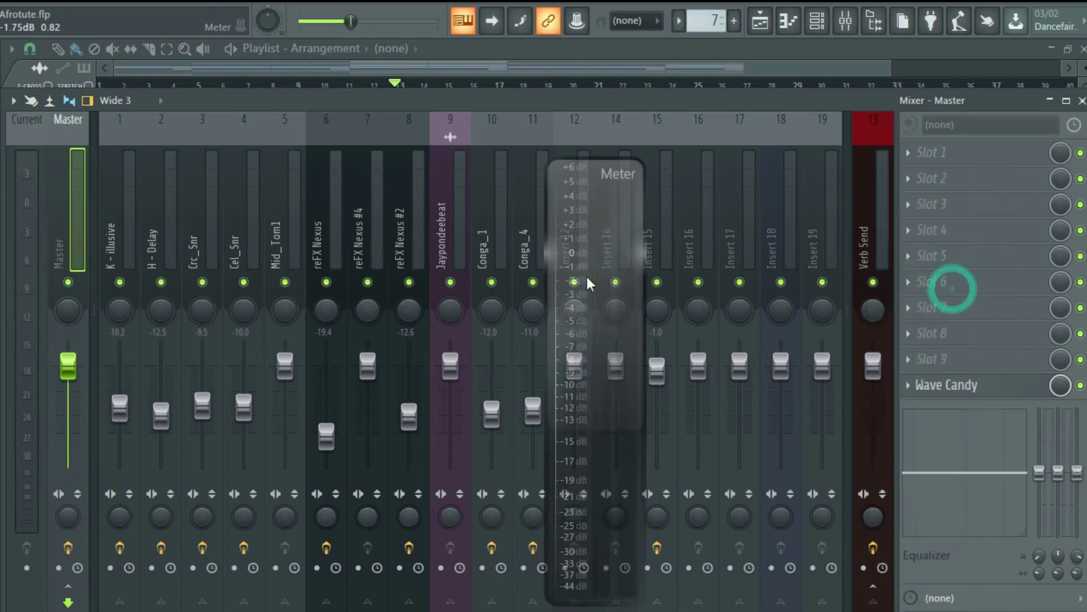
click(905, 153)
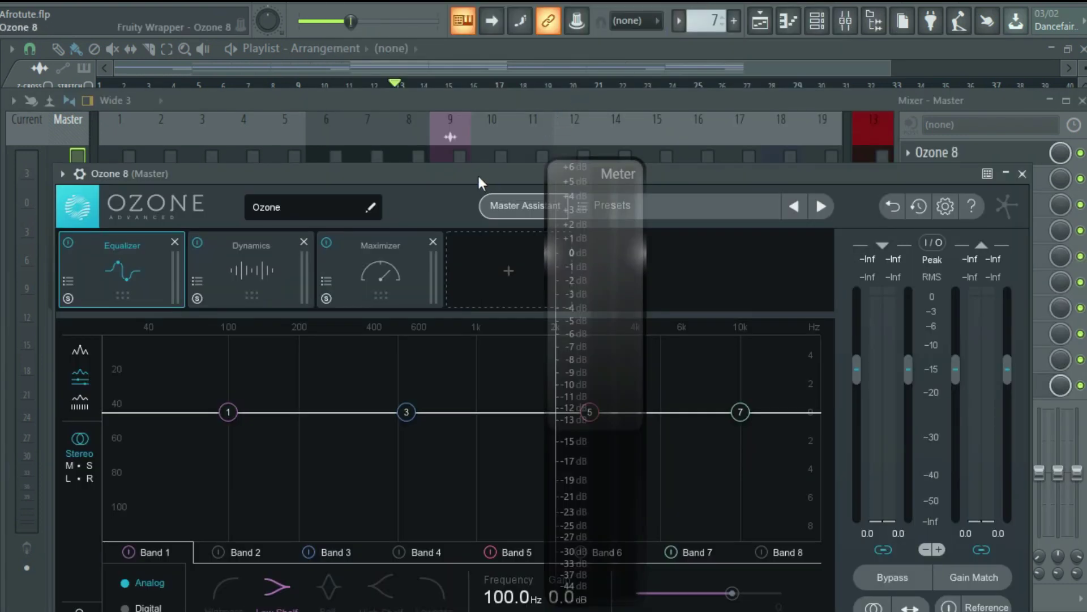
click(478, 172)
drag(479, 172, 458, 101)
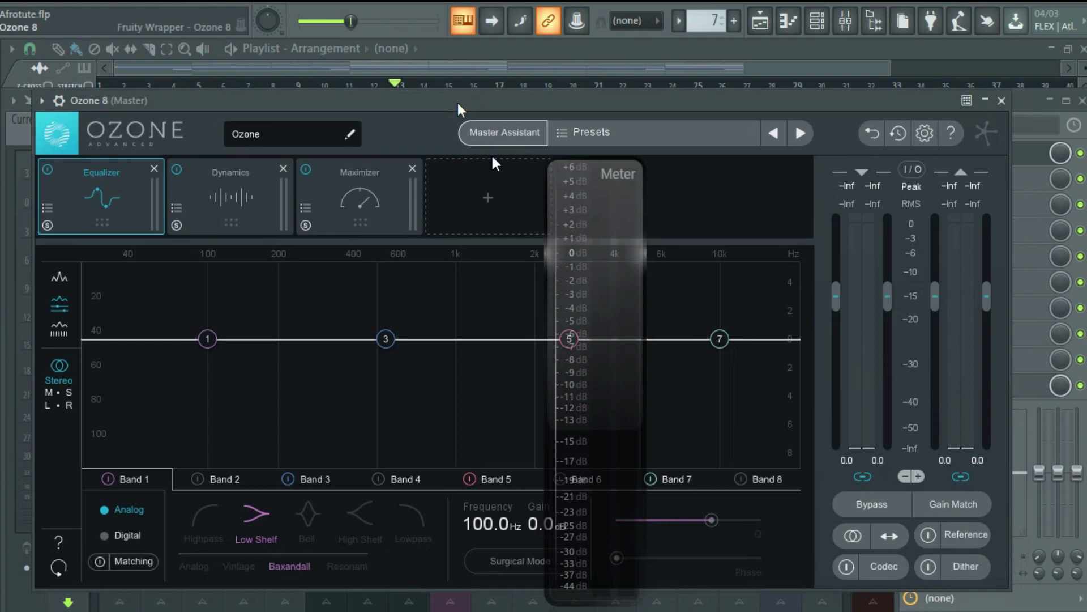
- Run Ozone's Master Assistant with the CD target and Medium intensity, play the track for analysis, and accept the suggested settings
click(521, 137)
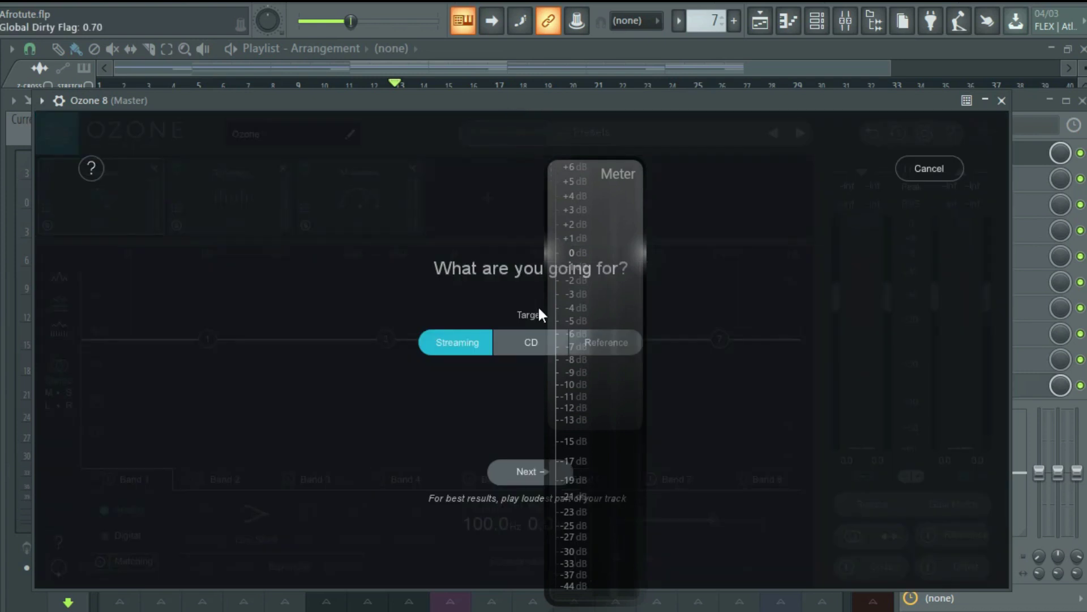
drag(592, 297, 938, 214)
click(553, 350)
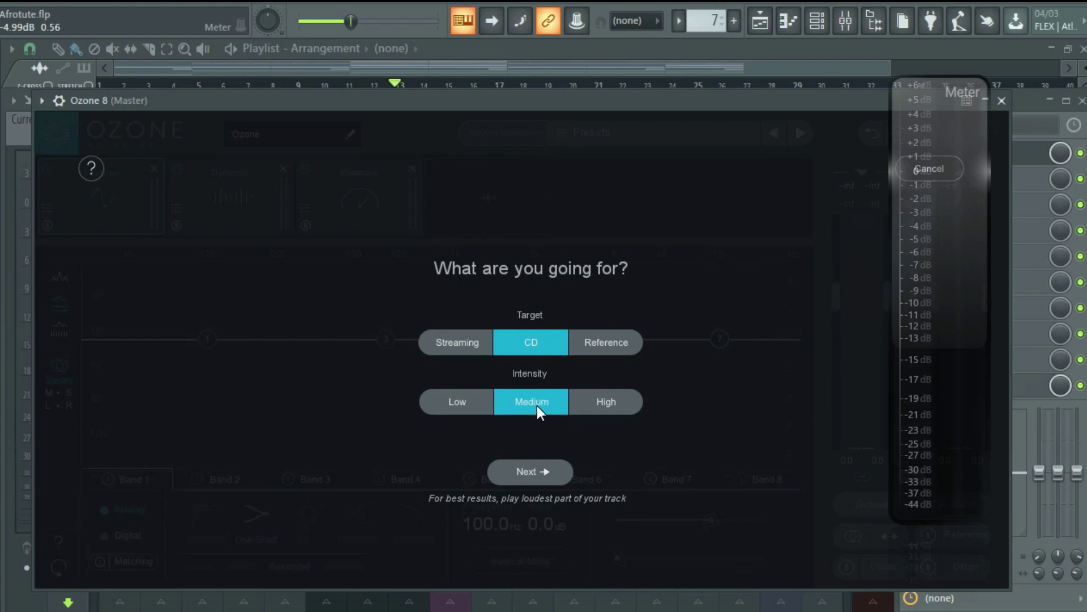
click(533, 472)
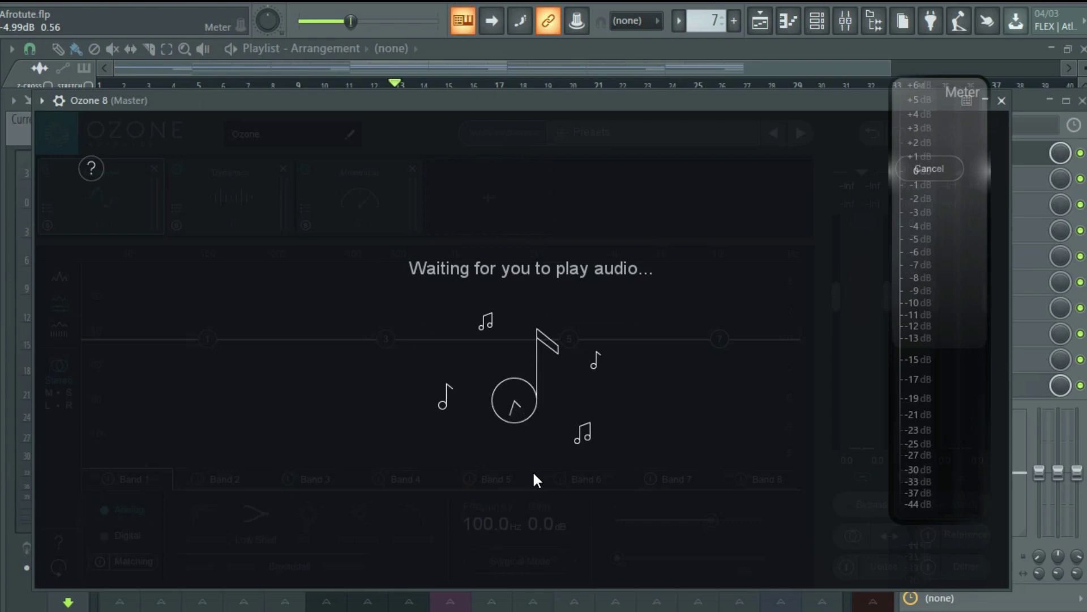
key(space)
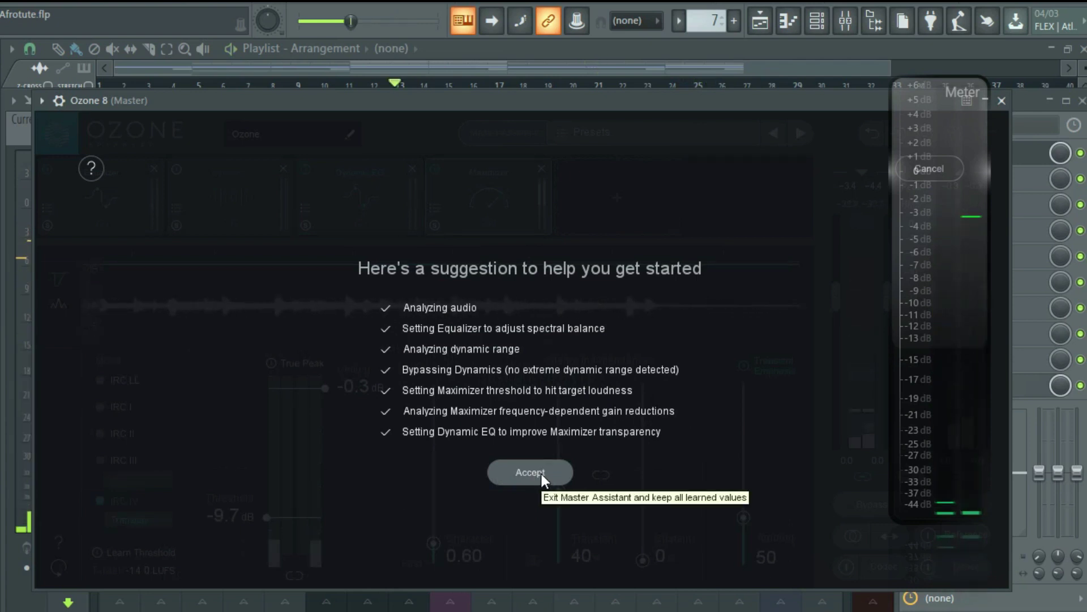
click(534, 471)
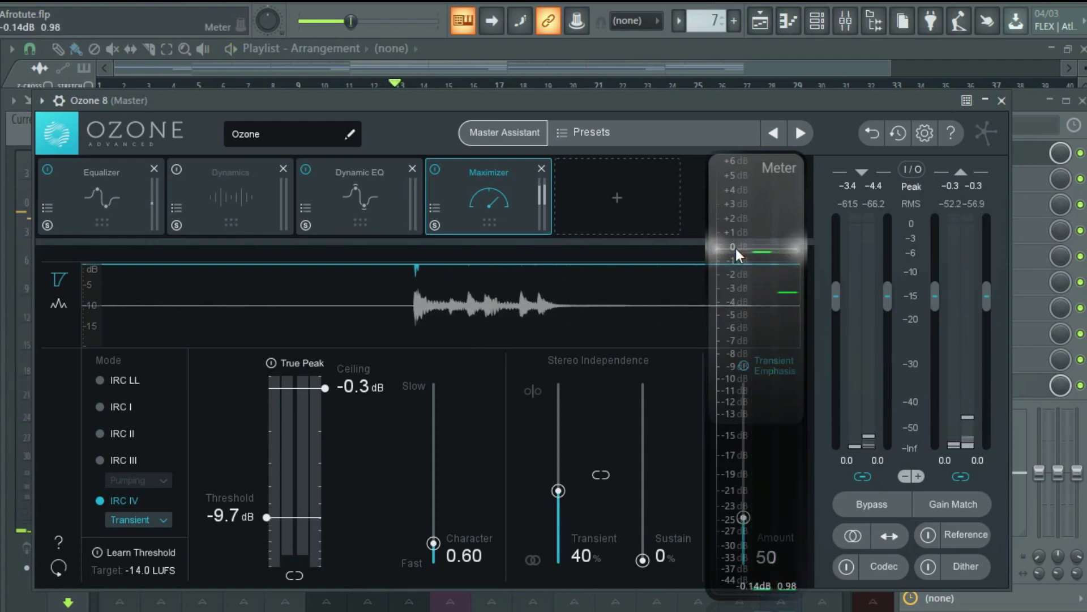
- Export the full song to the Documents folder as an MP3 file named Afrotune
key(ctrl+s)
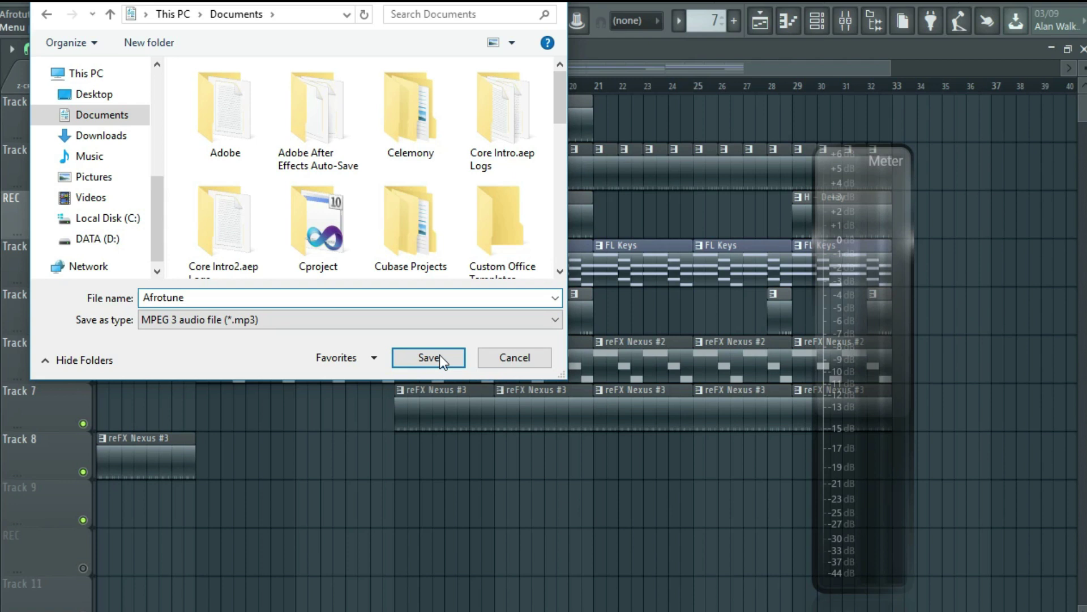
click(440, 359)
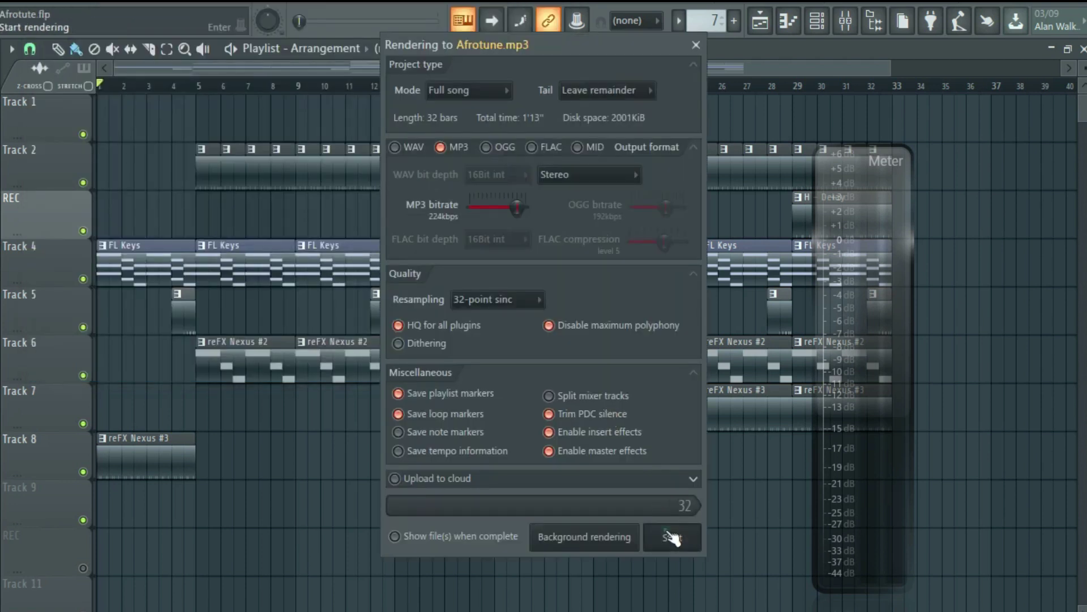
click(673, 537)
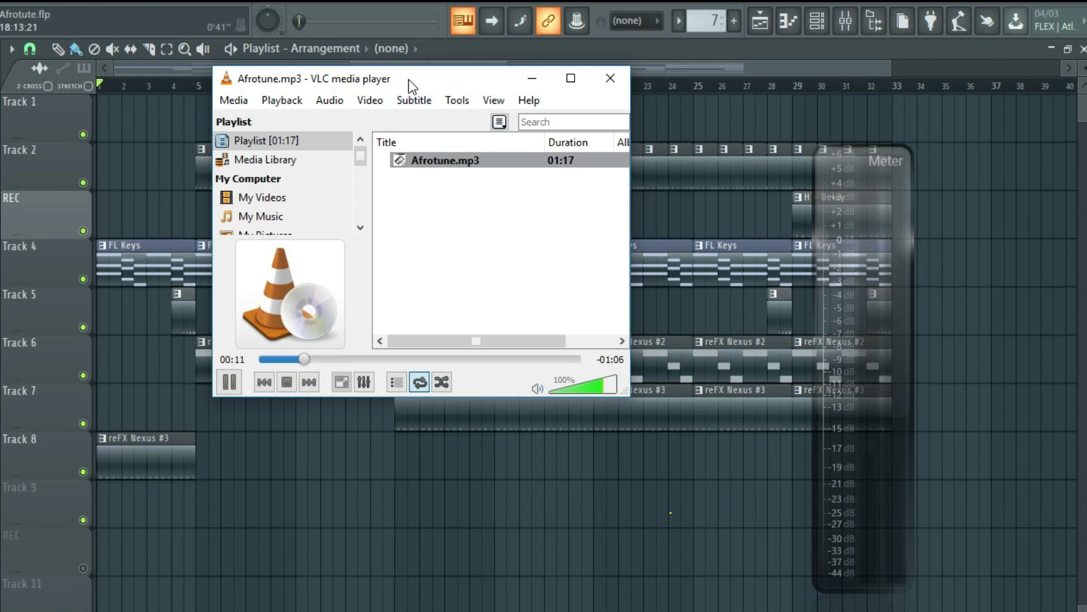
- Listen to the exported Afrotune.mp3 in VLC media player with the system volume raised to 100
drag(412, 86, 418, 111)
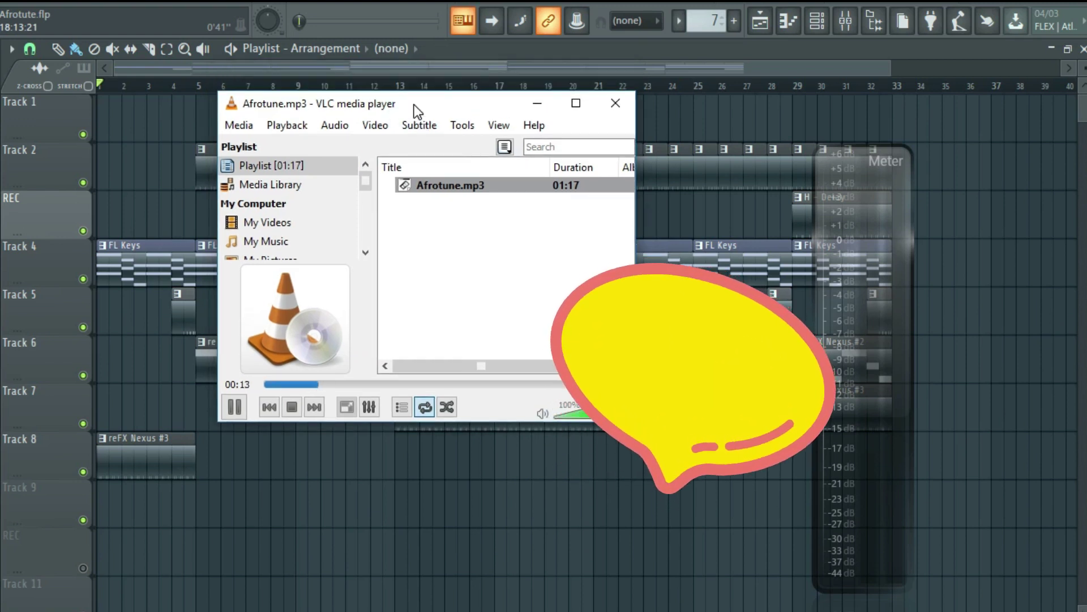
key(XF86AudioRaiseVolume)
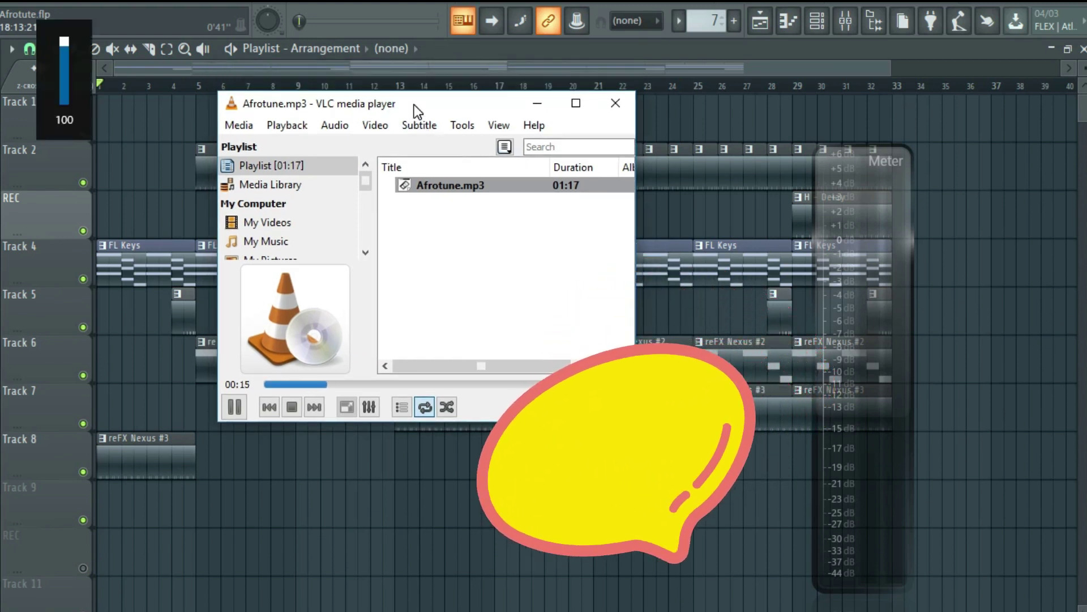